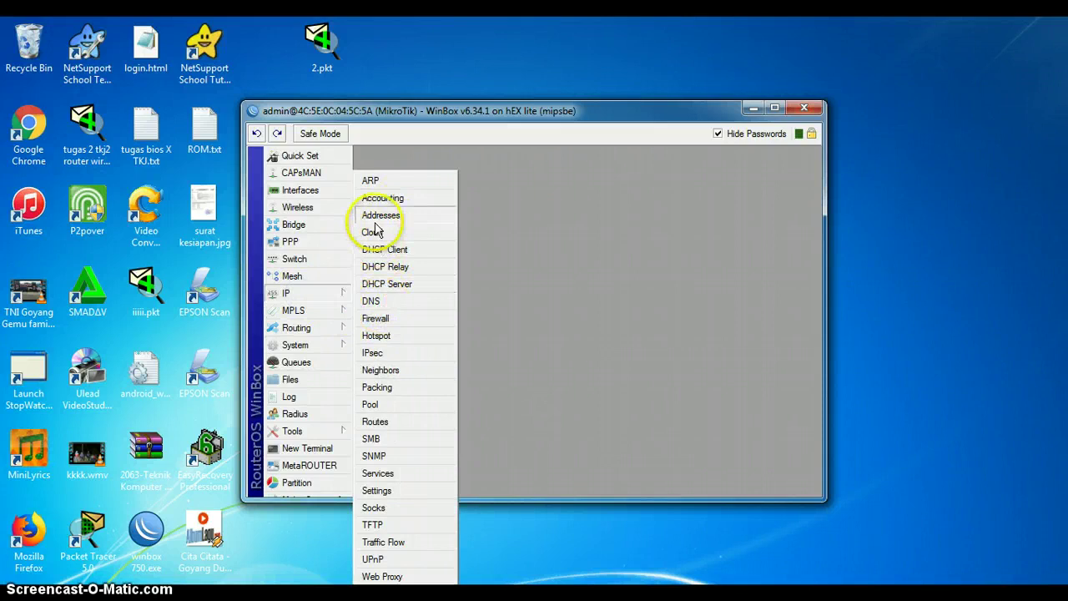
Step: Add IP address 192.168.25.10/24 on ether1 in IP > Addresses
left_click(381, 214)
left_click(472, 220)
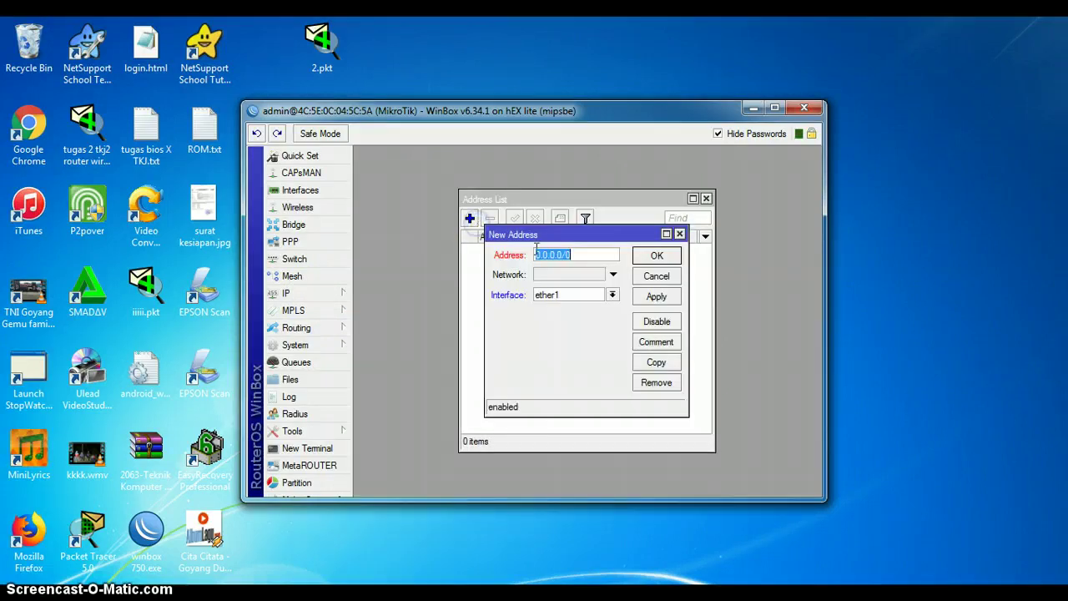
type("192")
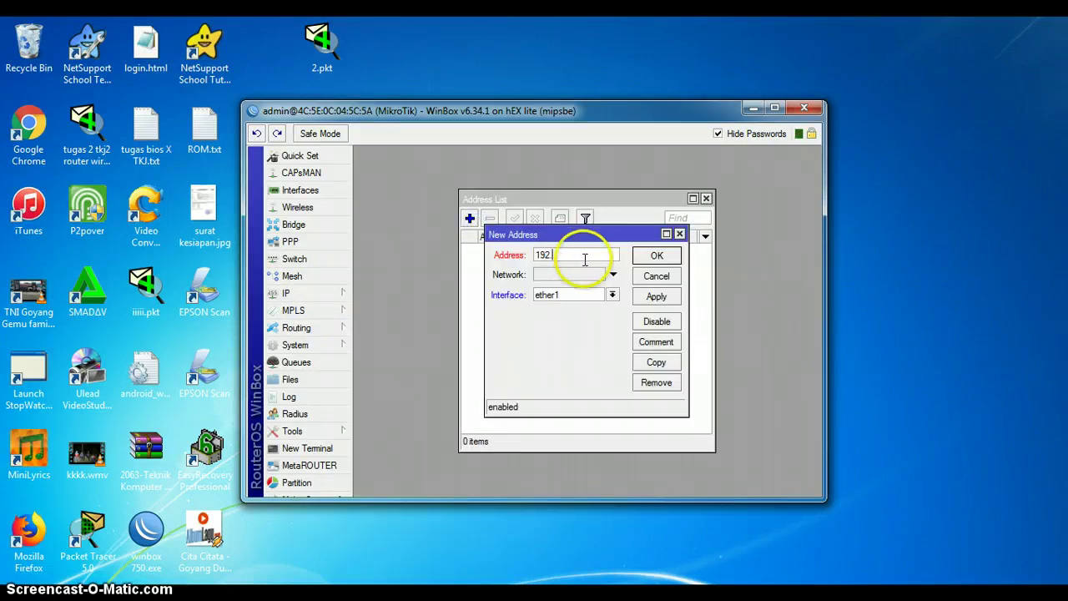
type(".168.25.")
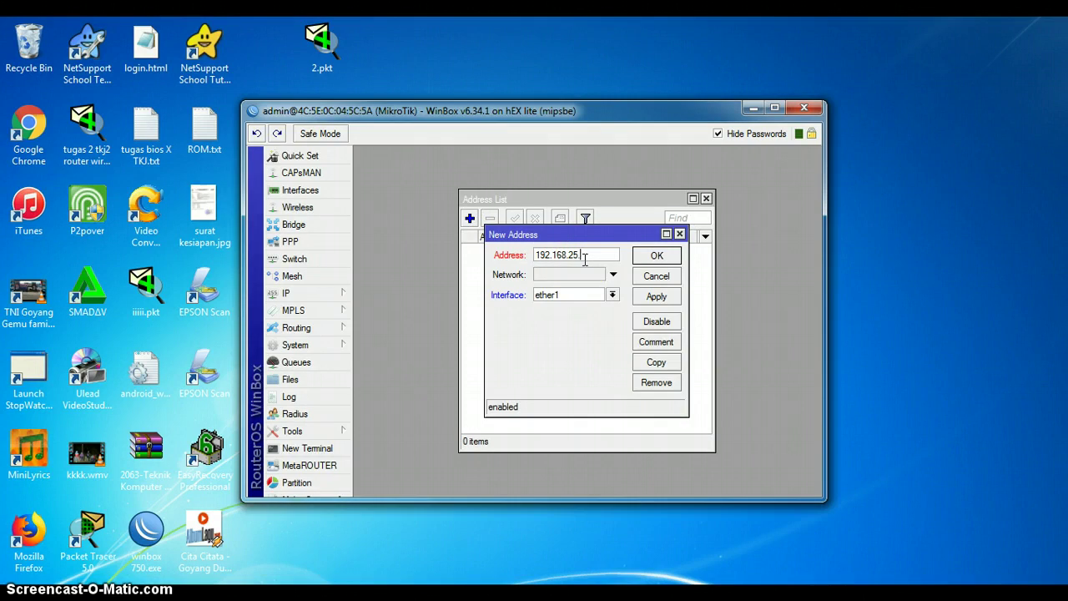
type("10/24")
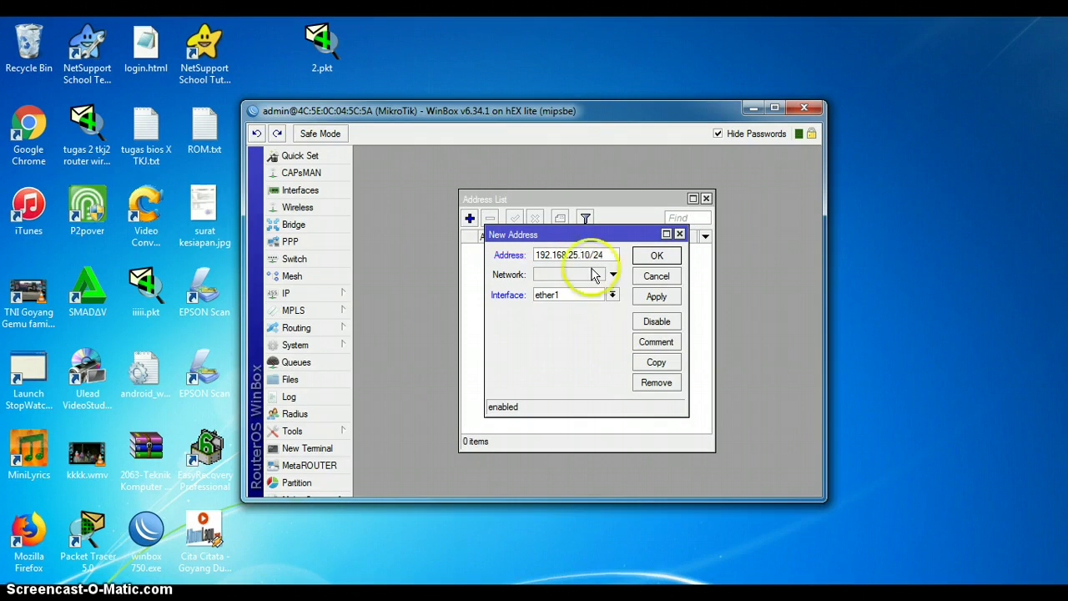
left_click(652, 299)
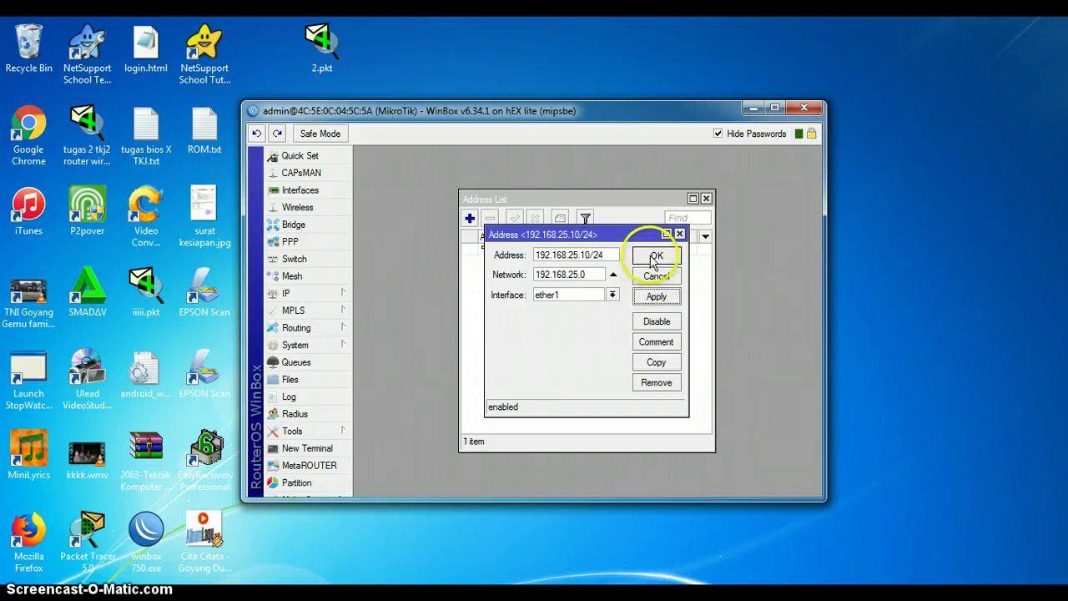
left_click(657, 256)
Step: Add address 192.168.10.1/24 on ether2
left_click(470, 219)
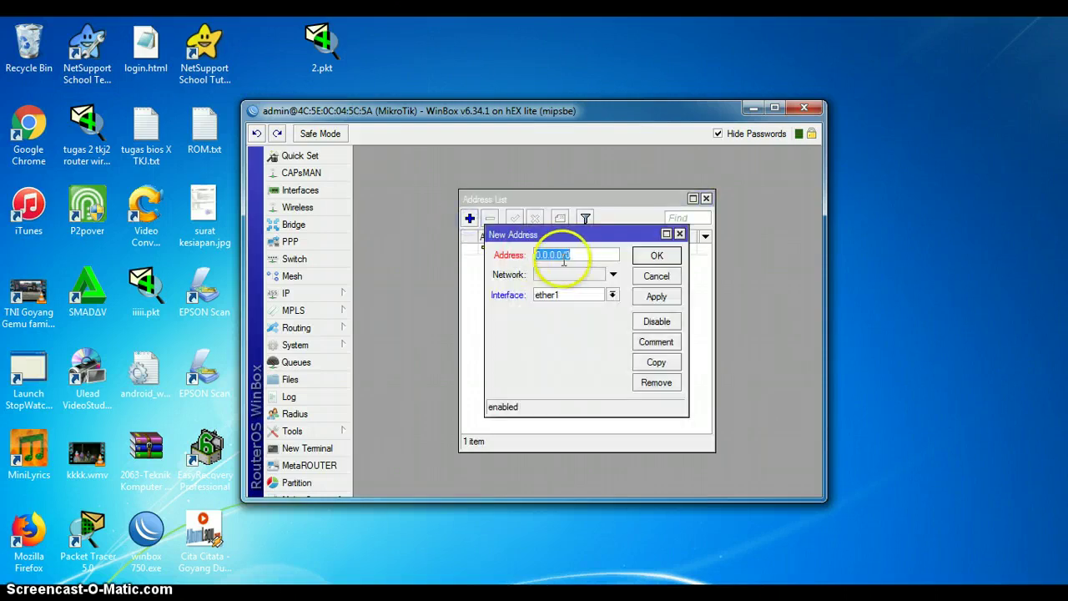
type("192.16")
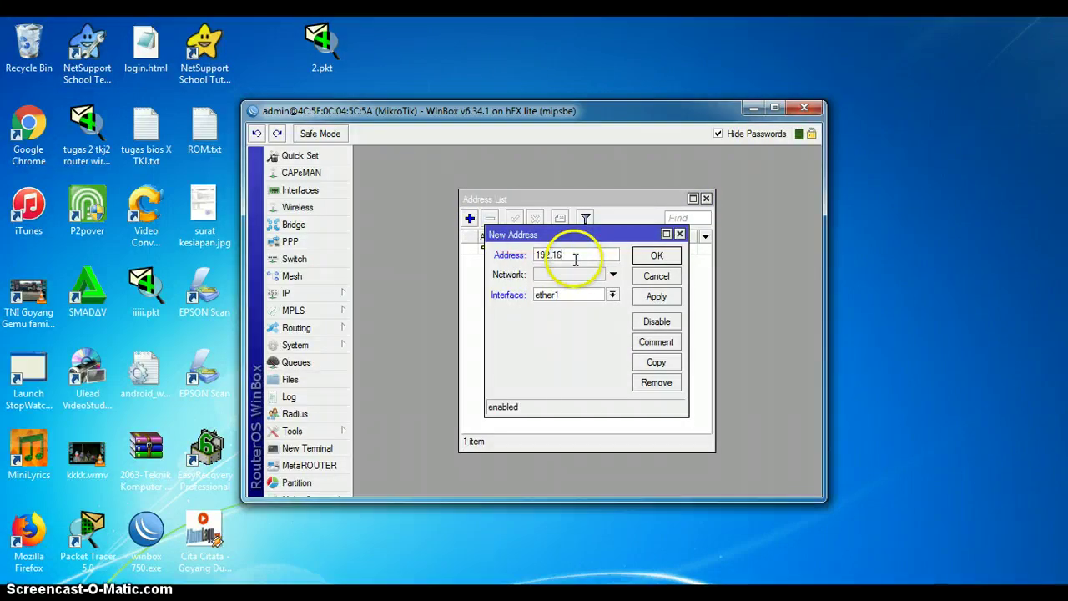
type("8.10.1/24")
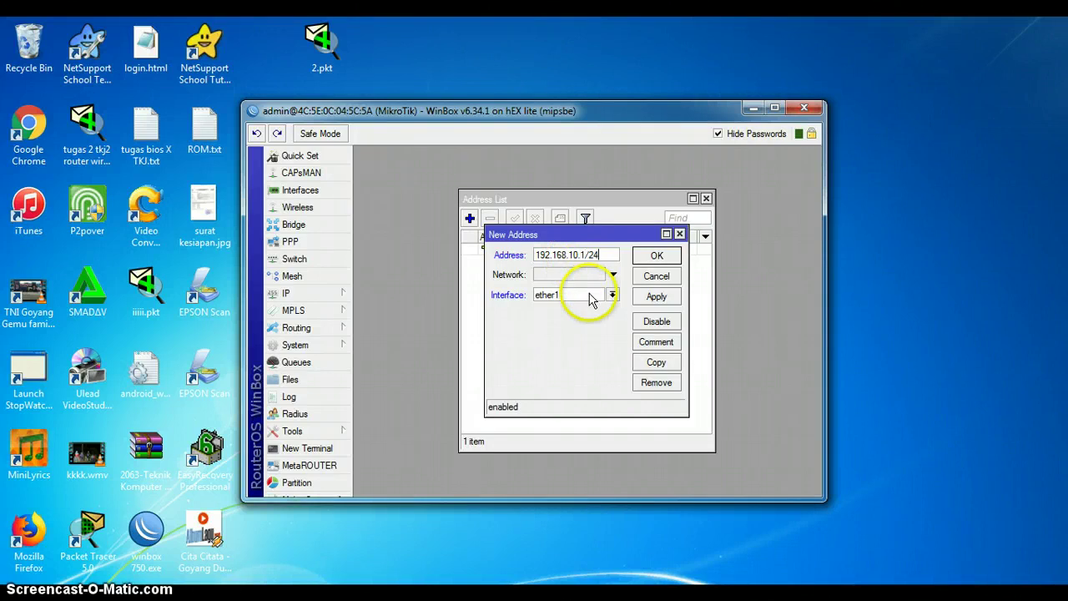
left_click(589, 298)
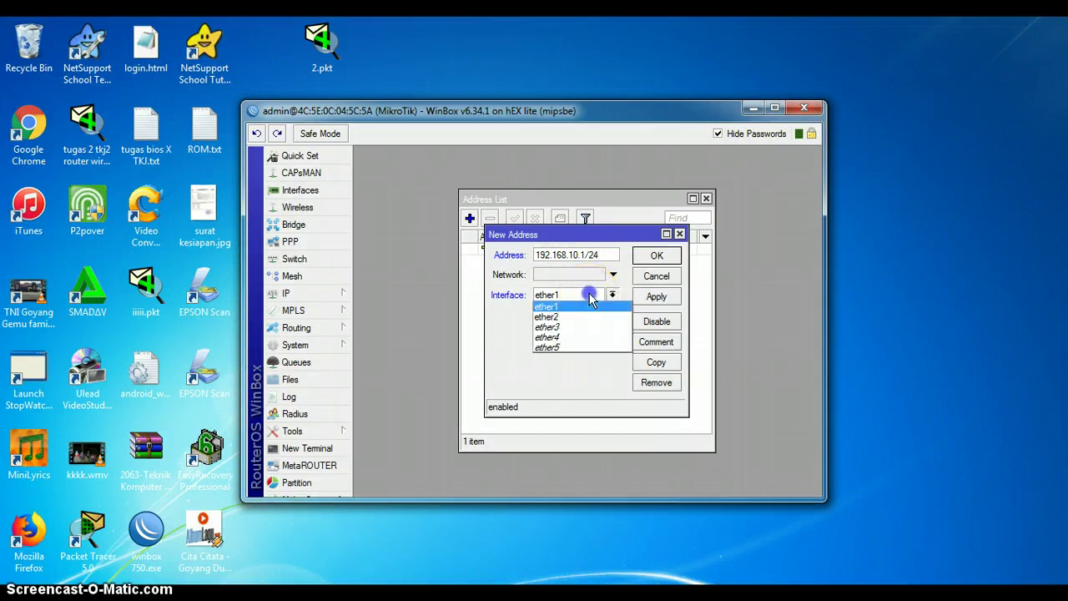
left_click(580, 312)
left_click(647, 298)
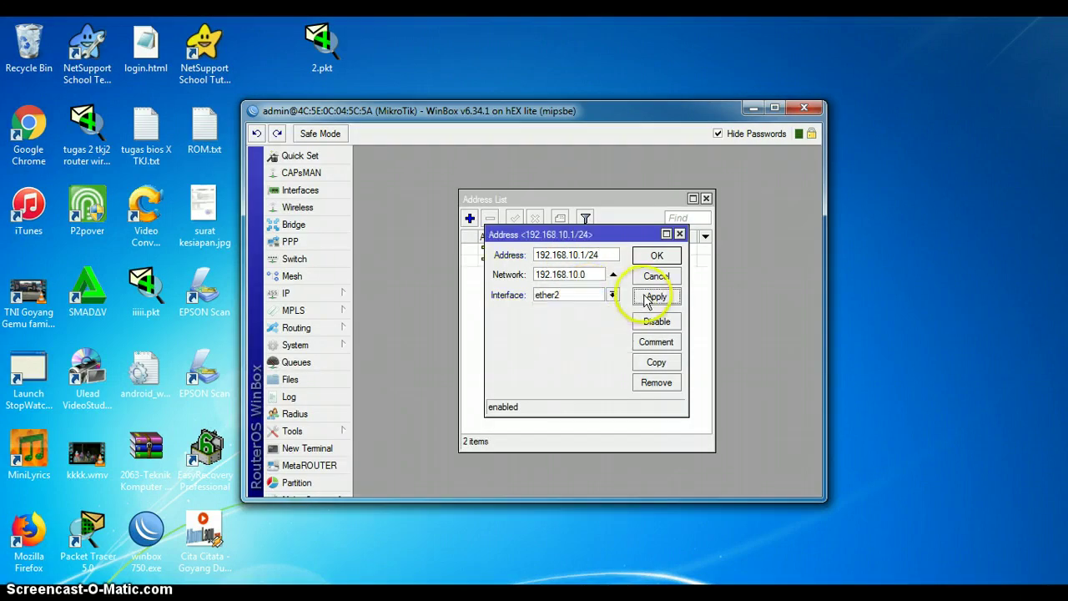
left_click(657, 255)
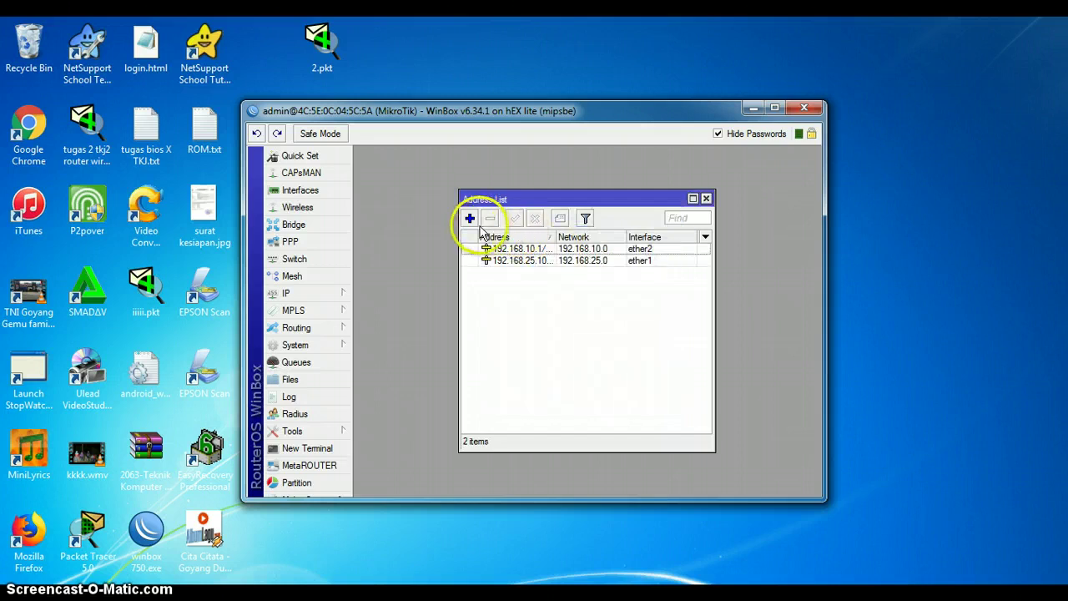
Step: Add address 192.168.20.1/24 on ether4 and close the Address List
left_click(470, 219)
type("192")
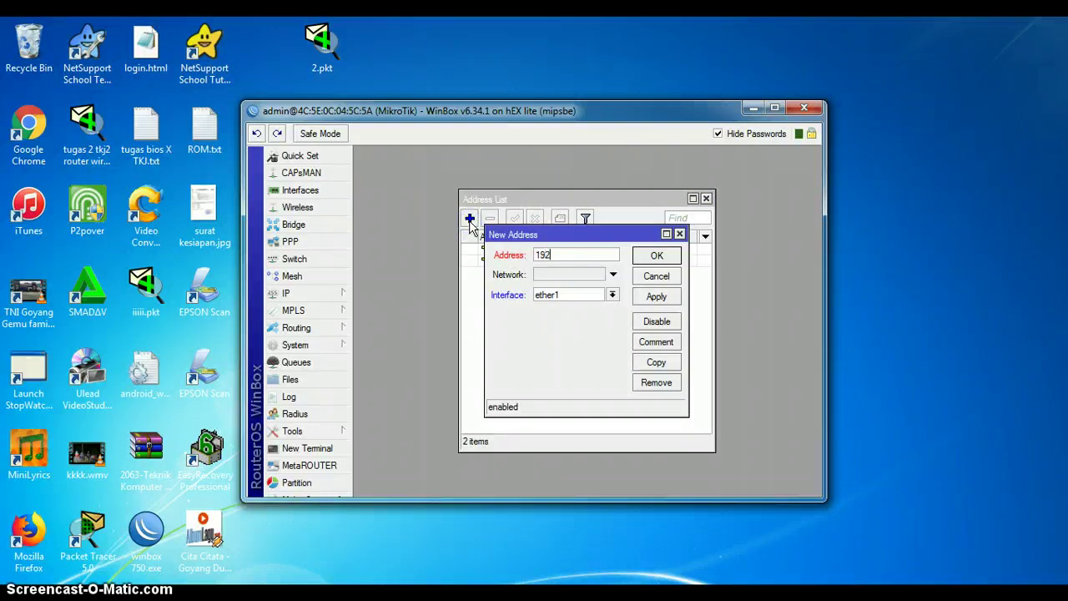
type(".168.20.1/24")
left_click(557, 298)
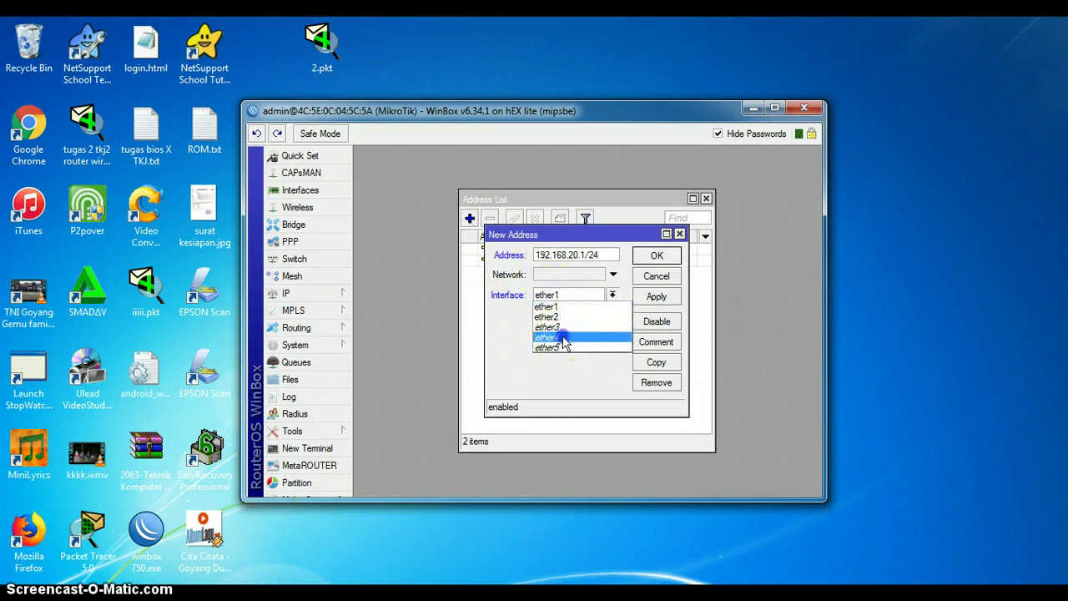
left_click(555, 339)
left_click(657, 297)
left_click(656, 275)
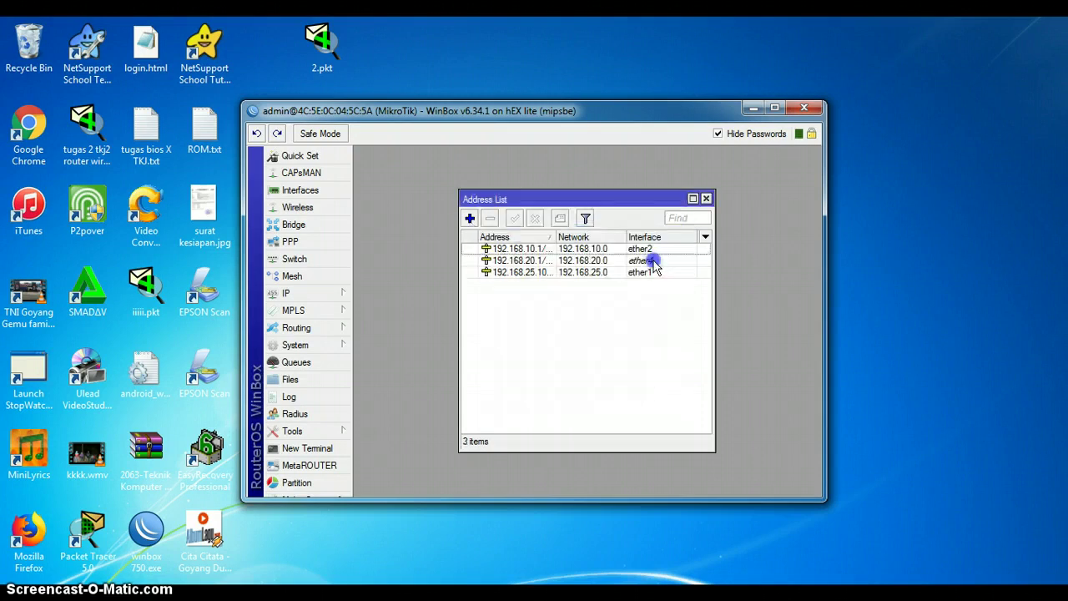
left_click(706, 200)
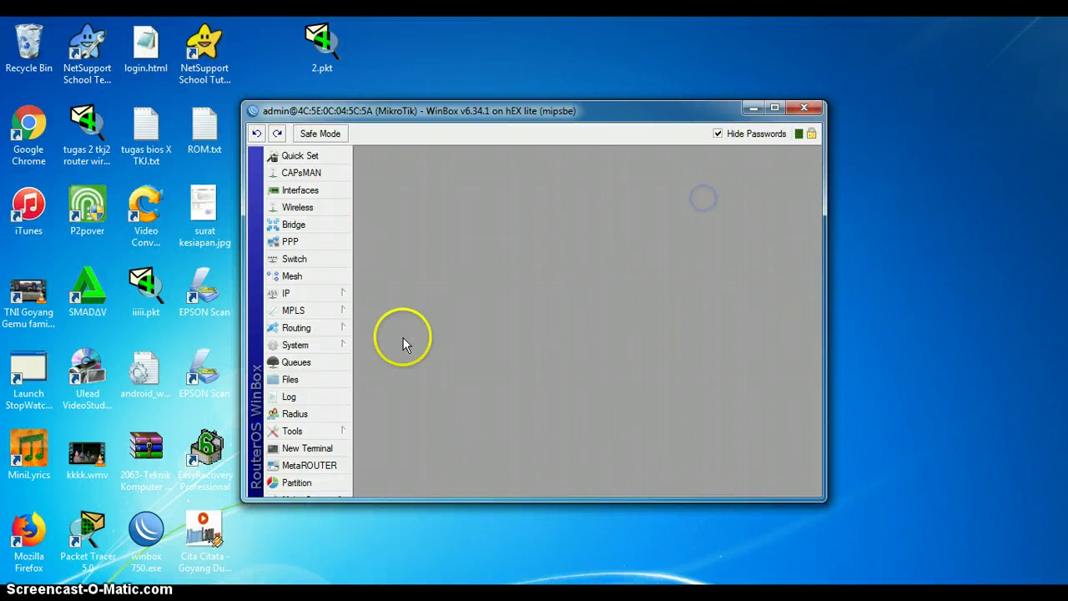
Step: In IP > Routes, add a 0.0.0.0/0 route with gateway 192.168.25.1 and close the list
left_click(316, 301)
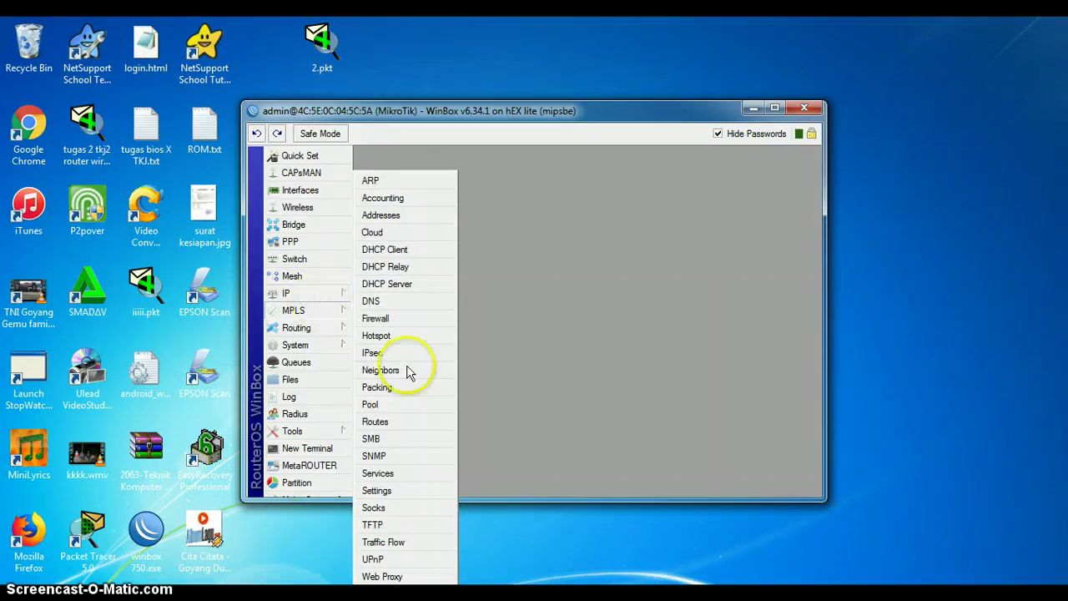
left_click(375, 421)
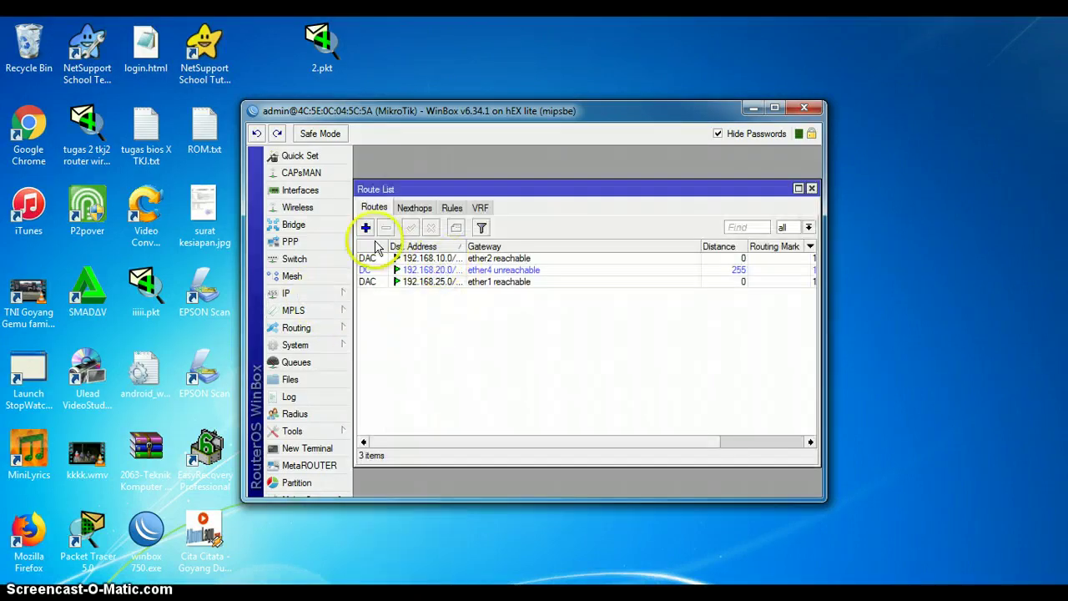
left_click(366, 229)
left_click(563, 243)
type("0.0.0.0")
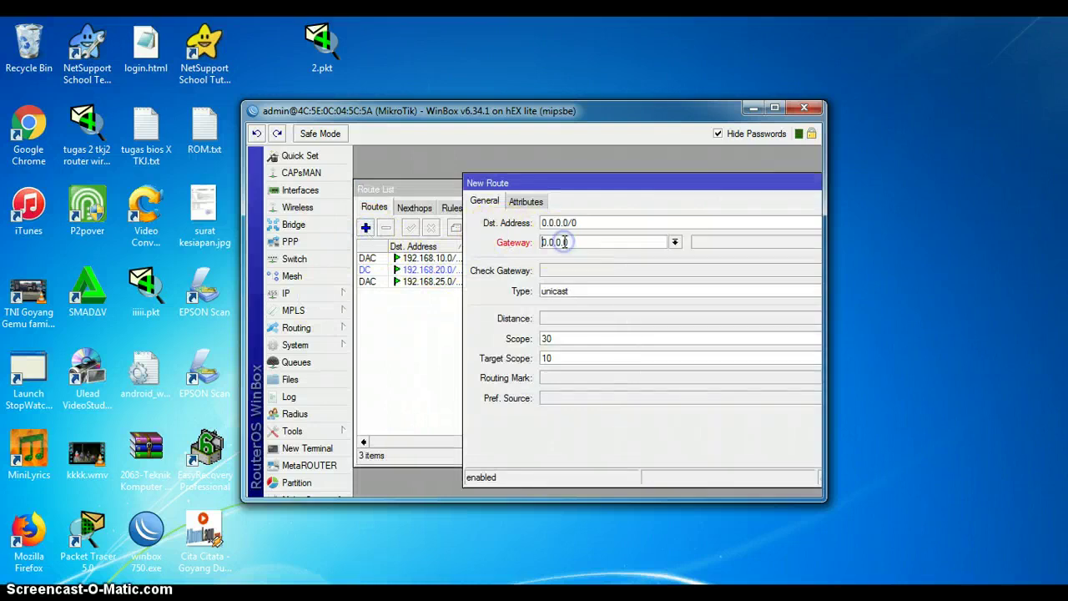
left_click_drag(574, 242, 500, 242)
type("192.168.25.1")
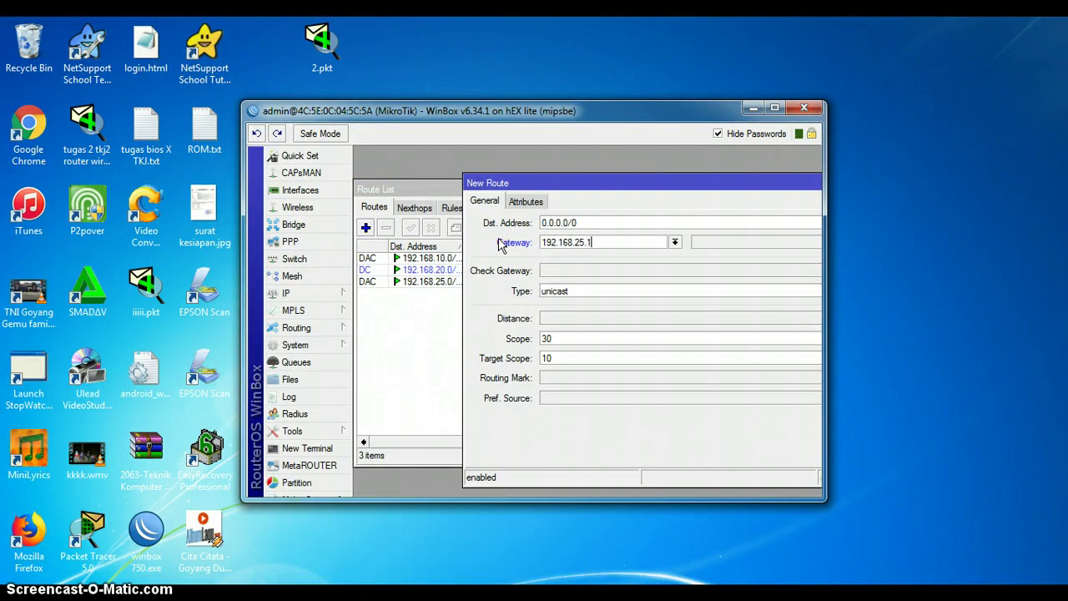
left_click_drag(675, 185, 404, 187)
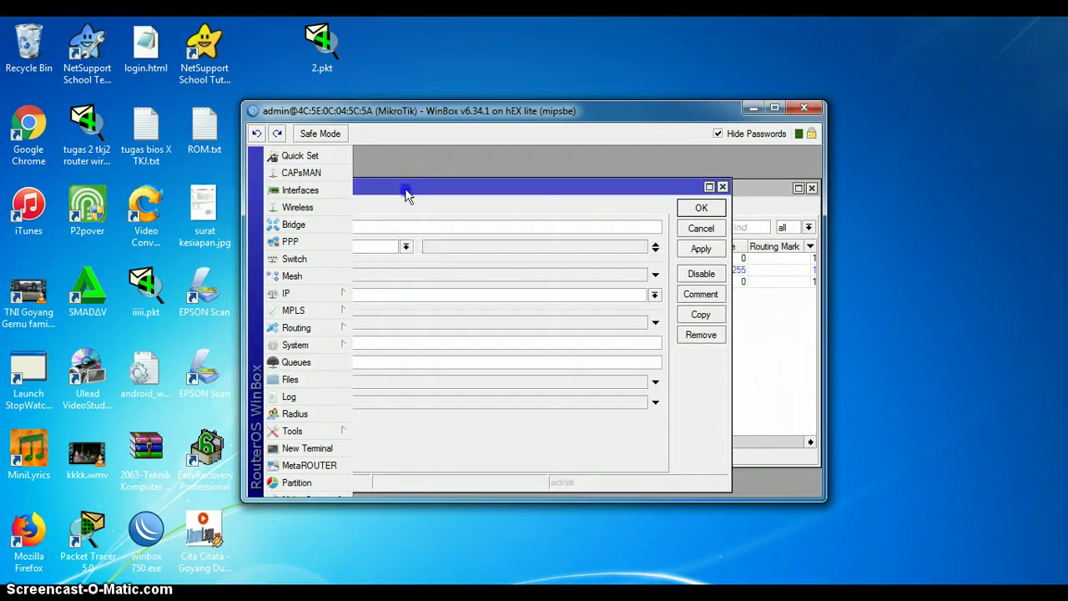
left_click(692, 252)
left_click(700, 209)
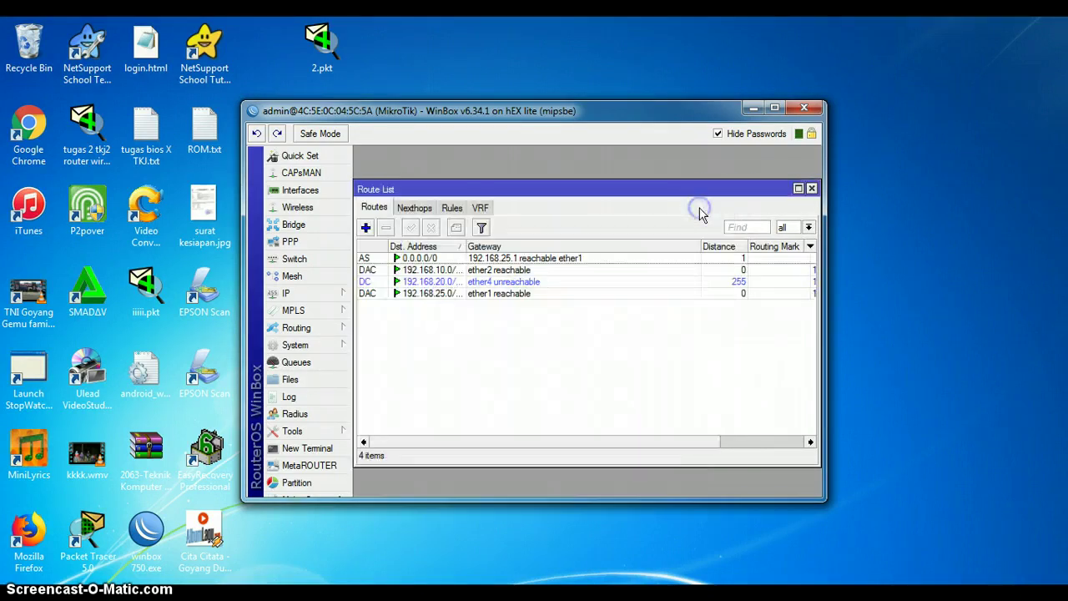
left_click(811, 188)
left_click(293, 292)
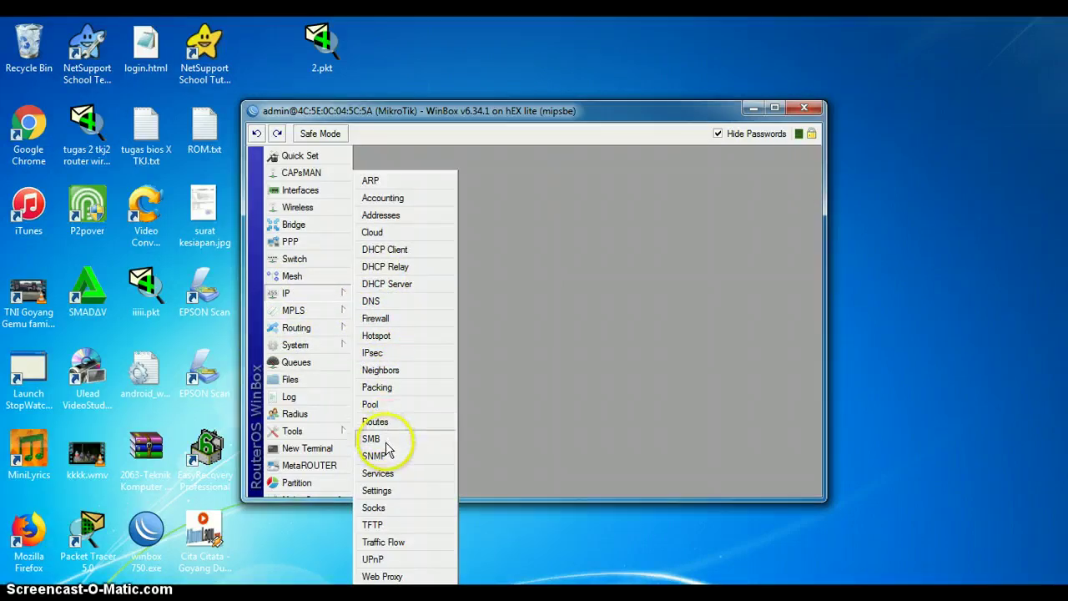
Step: In IP > DNS, enter servers 8.8.8.8 and 8.8.4.4 and tick Allow Remote Requests
left_click(376, 301)
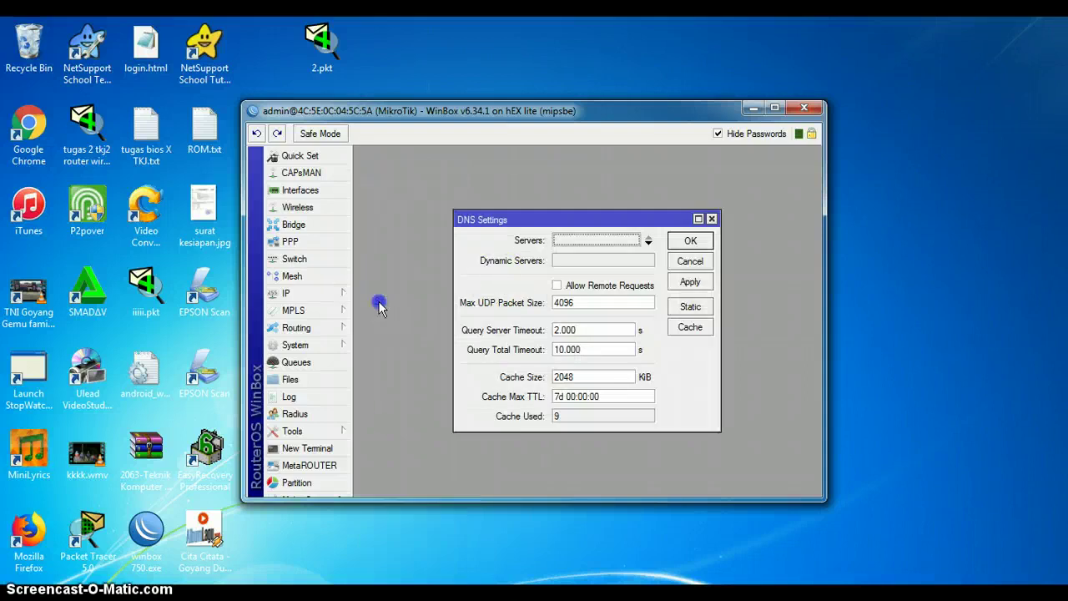
left_click(591, 240)
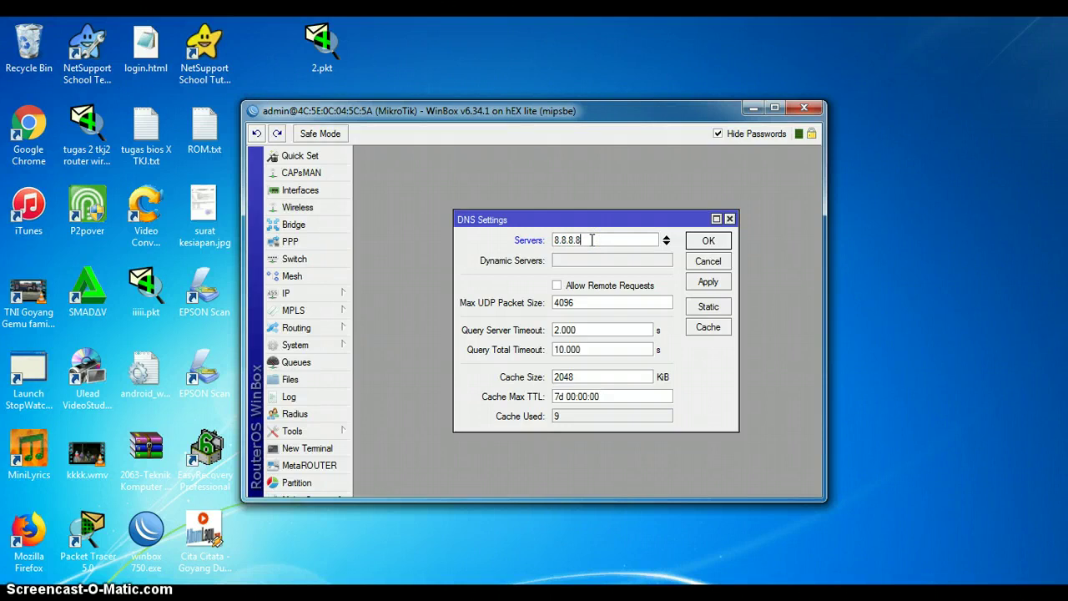
left_click(666, 243)
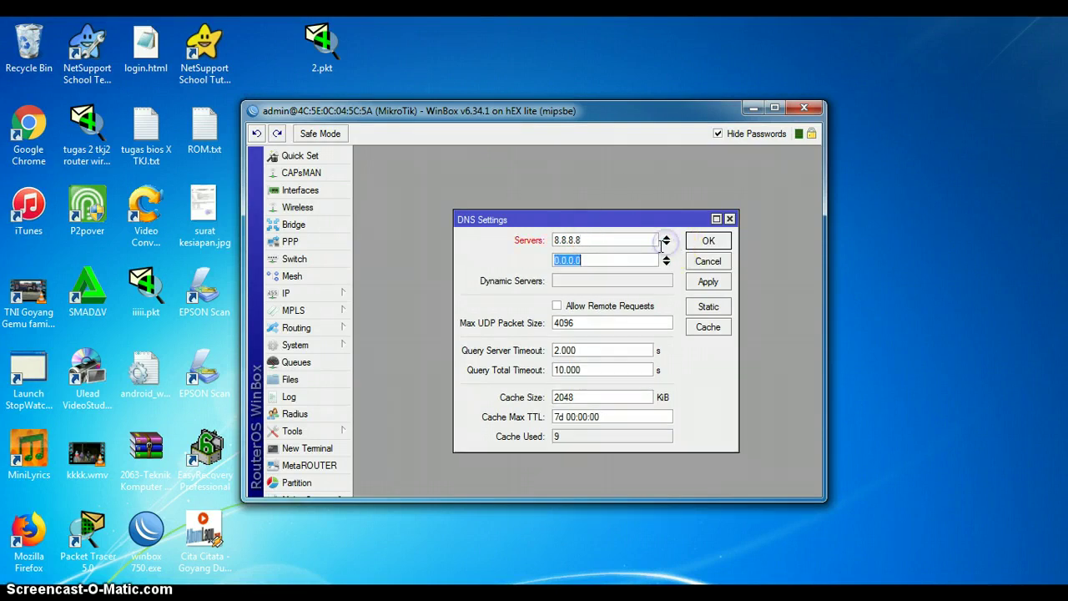
left_click(642, 258)
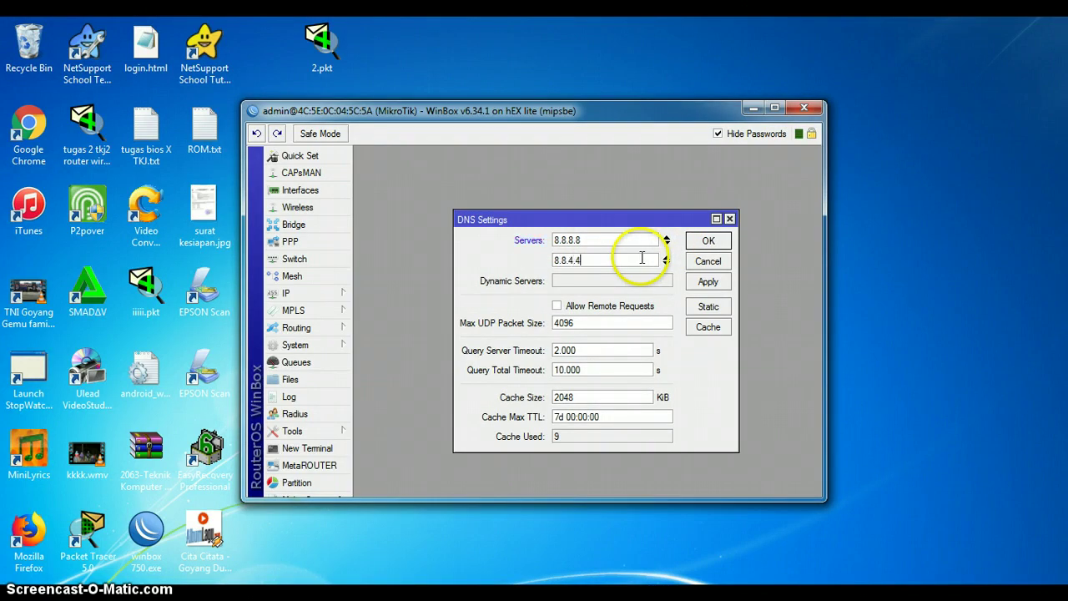
left_click(706, 280)
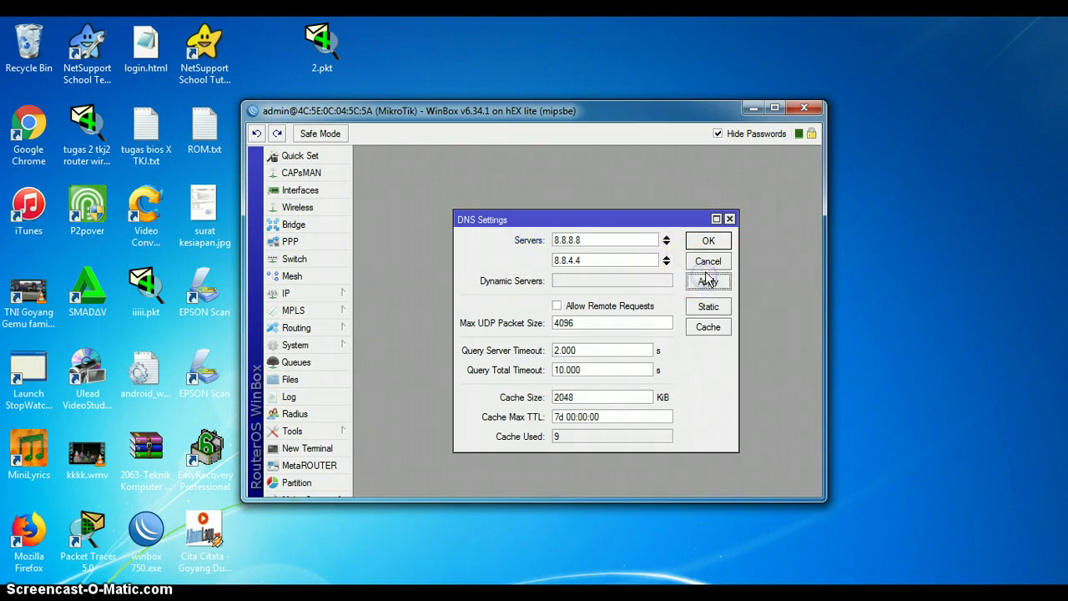
left_click(611, 307)
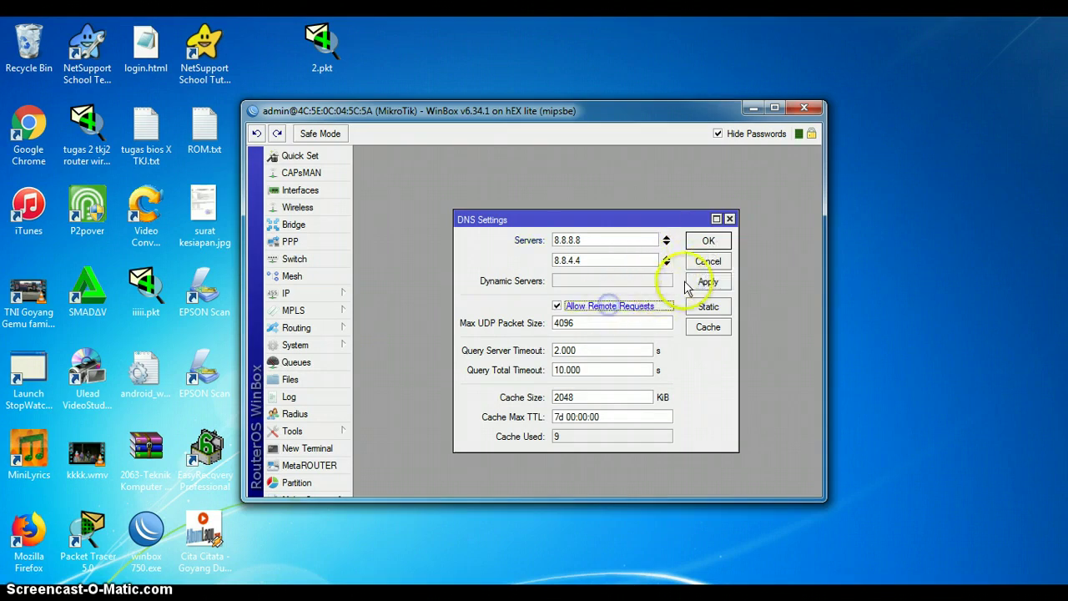
left_click(700, 237)
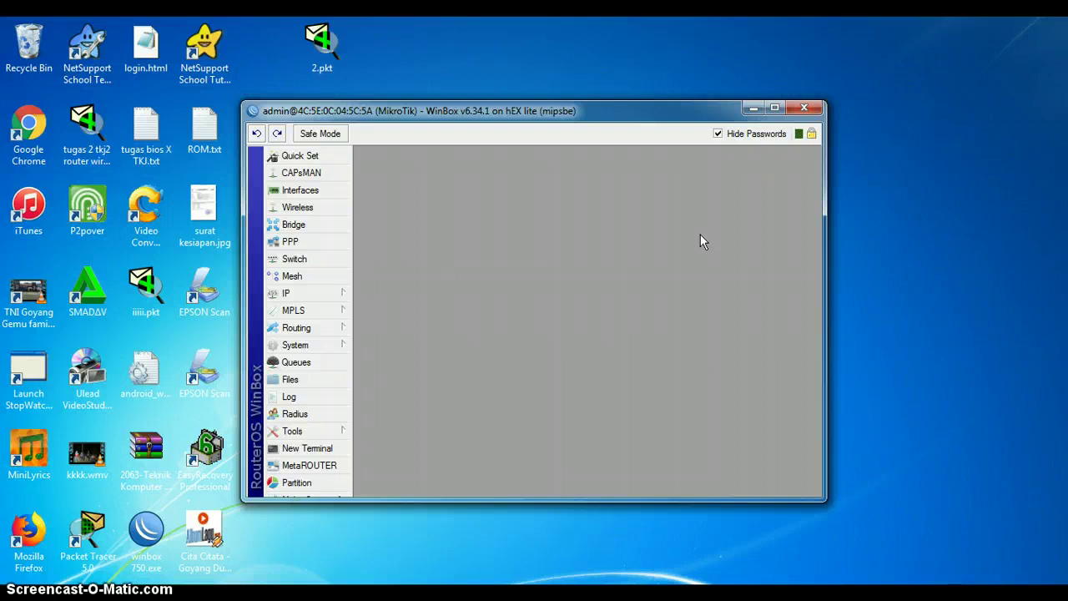
Step: Run ping google.com in a new router terminal and stop it after two replies
left_click(317, 448)
type("ping")
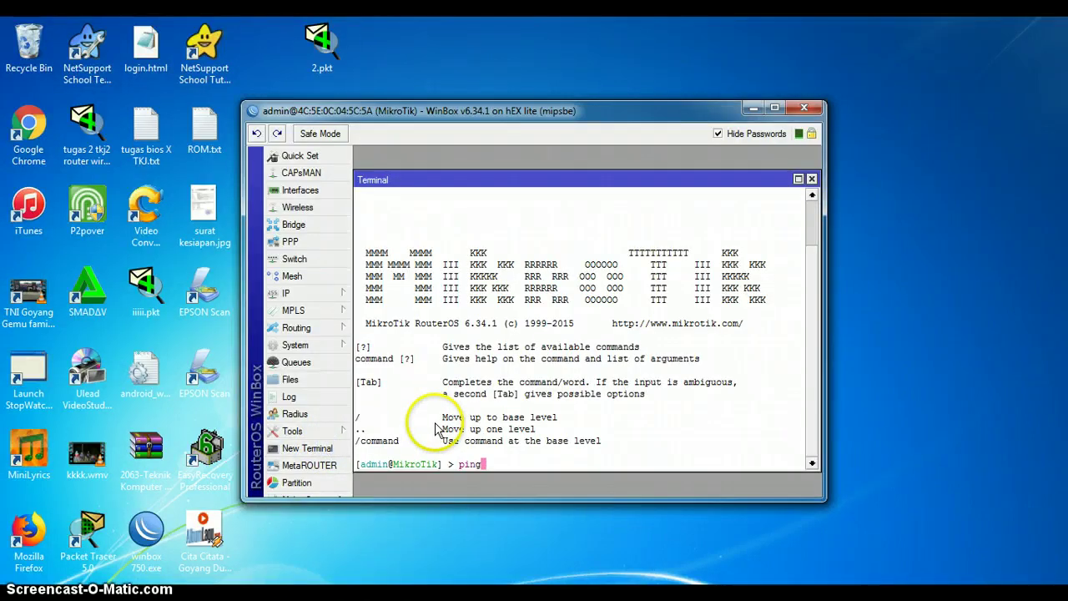
type(" google.com")
key("Return")
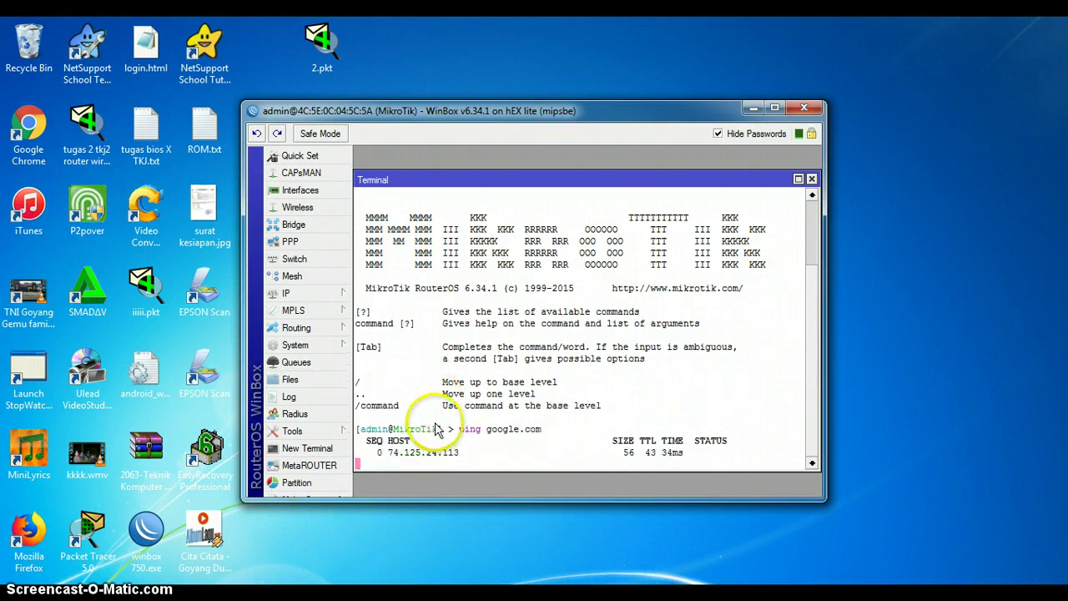
key("ctrl+c")
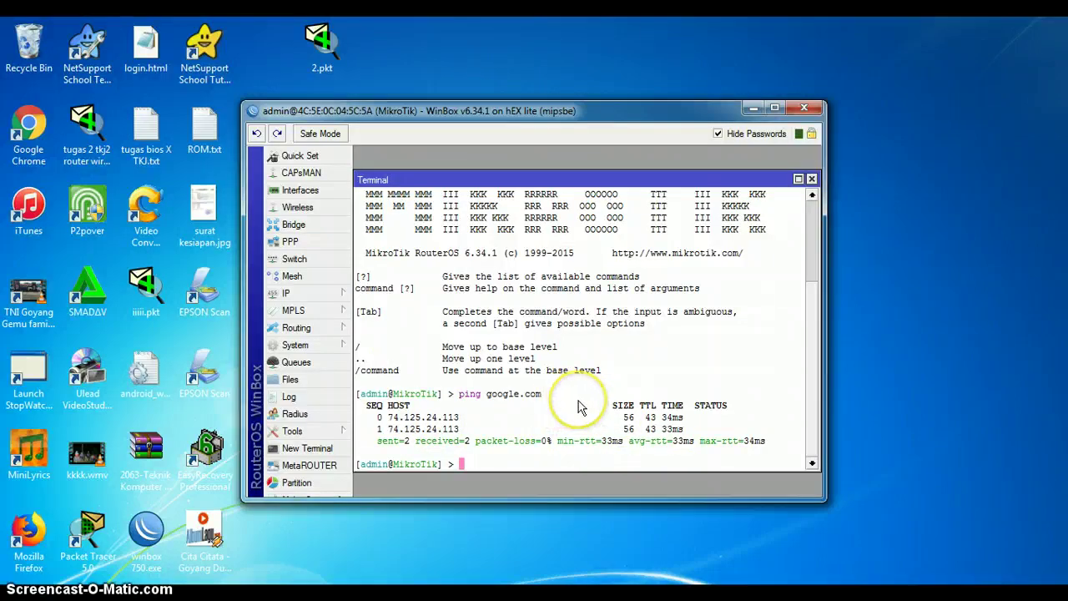
key("super+e")
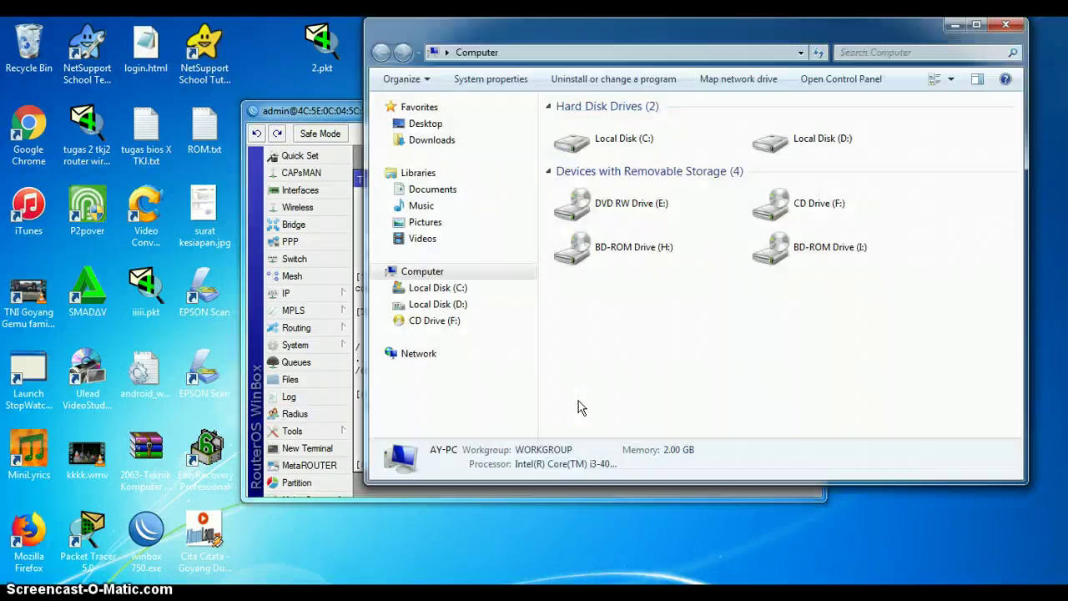
Step: Open the properties of Local Area Connection from Network Connections
left_click(441, 354)
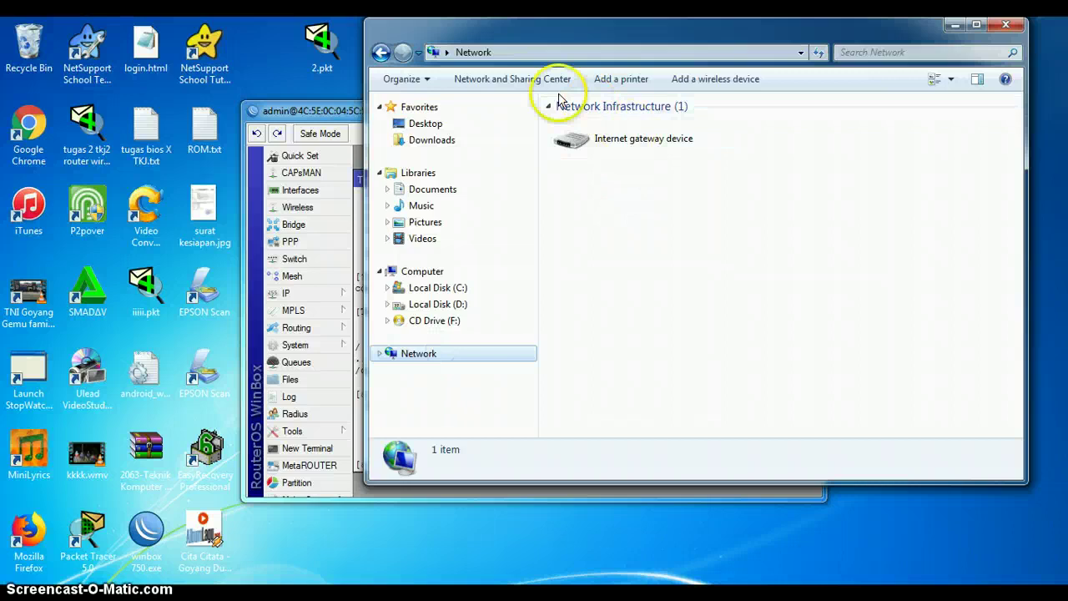
left_click(531, 79)
left_click(467, 112)
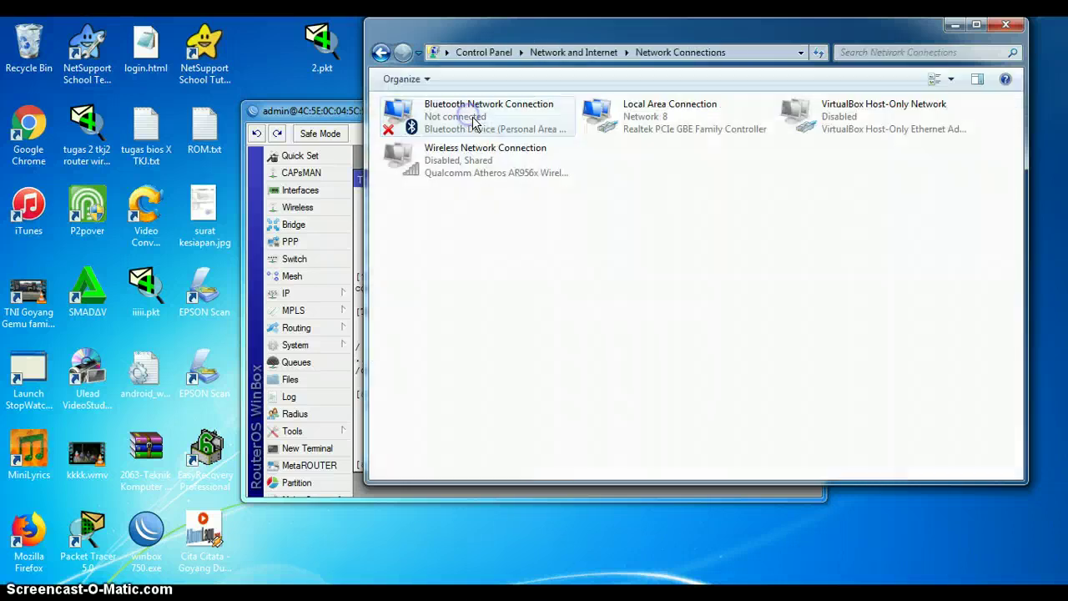
left_click(641, 119)
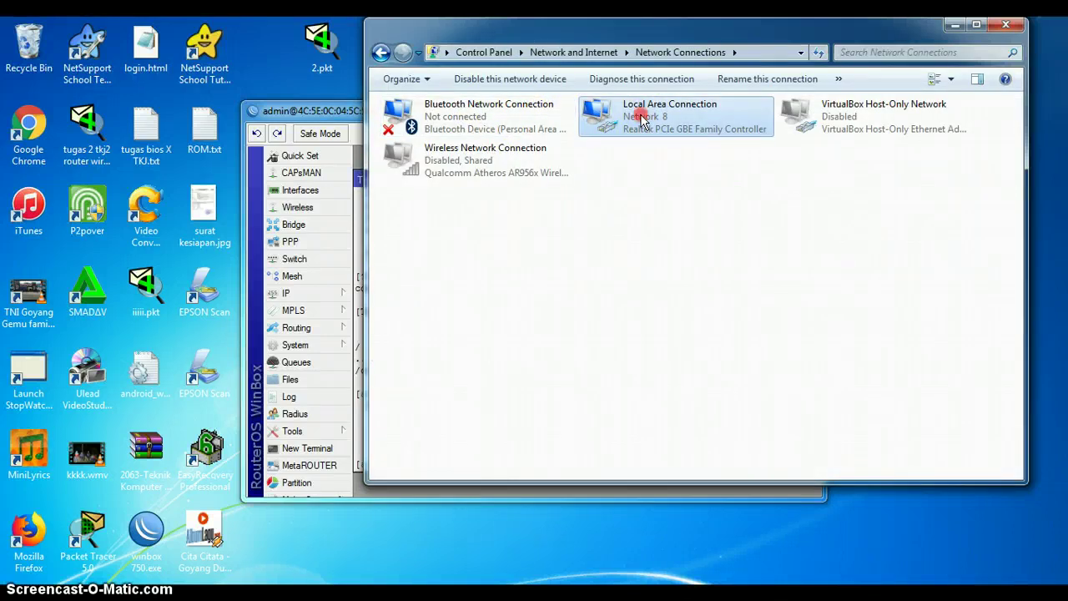
right_click(641, 119)
left_click(690, 265)
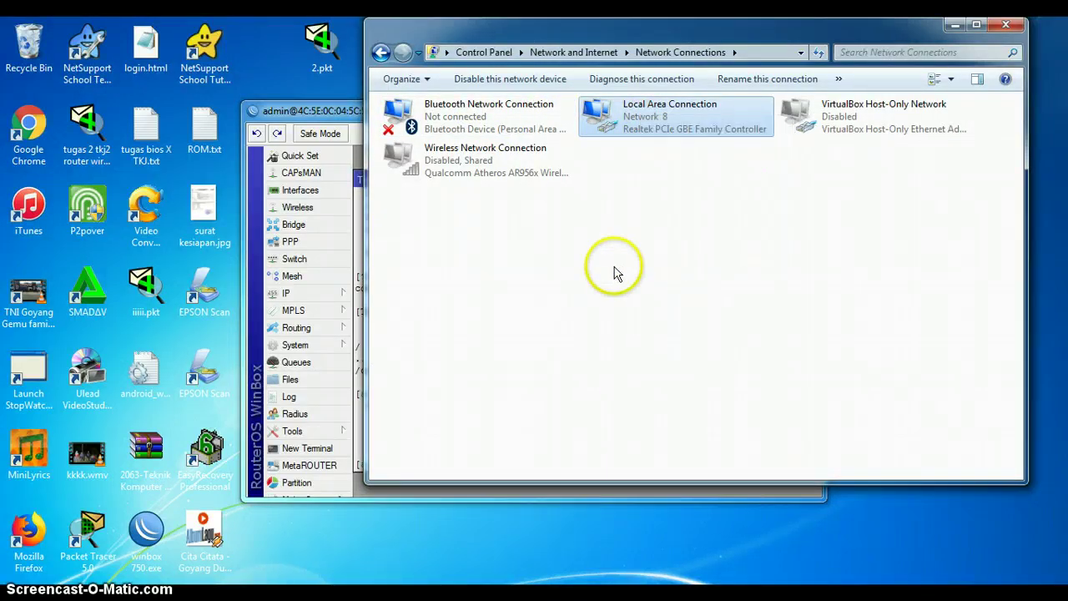
Step: Set IPv4 to static 192.168.10.2, mask 255.255.255.0, gateway 192.168.10.1, and save
key("Down")
key("Down")
key("Down")
key("Down")
key("Down")
key("Down")
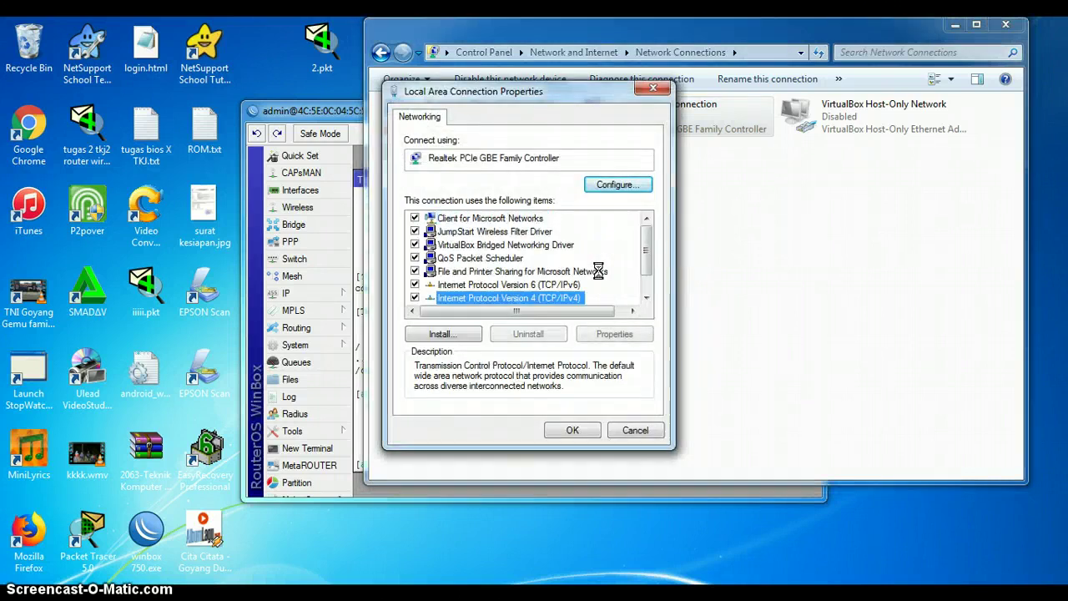
key("alt+r")
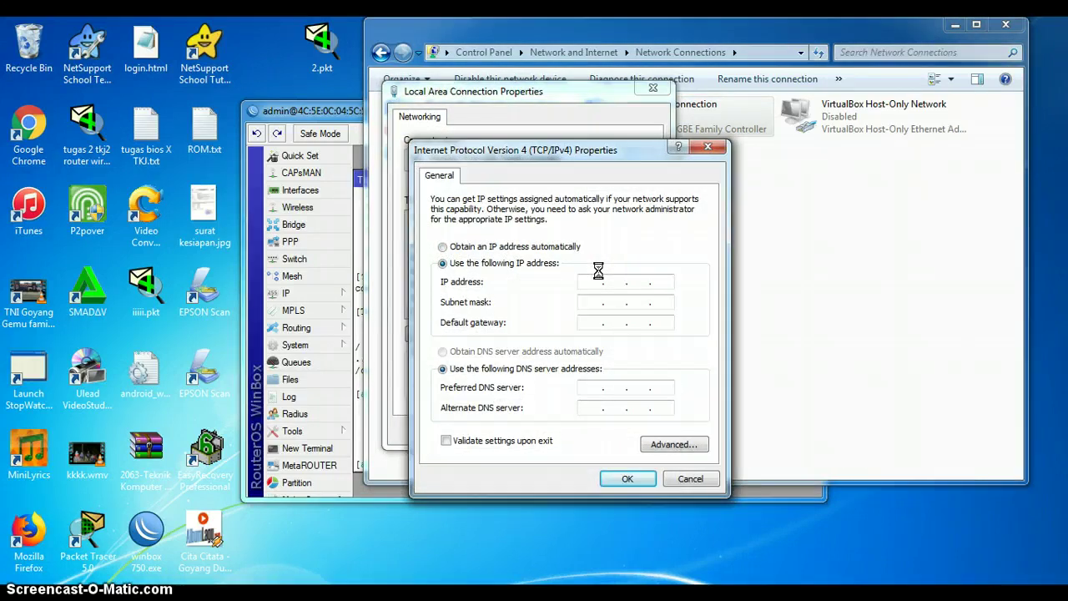
type("192.168")
key("Tab")
key("Tab")
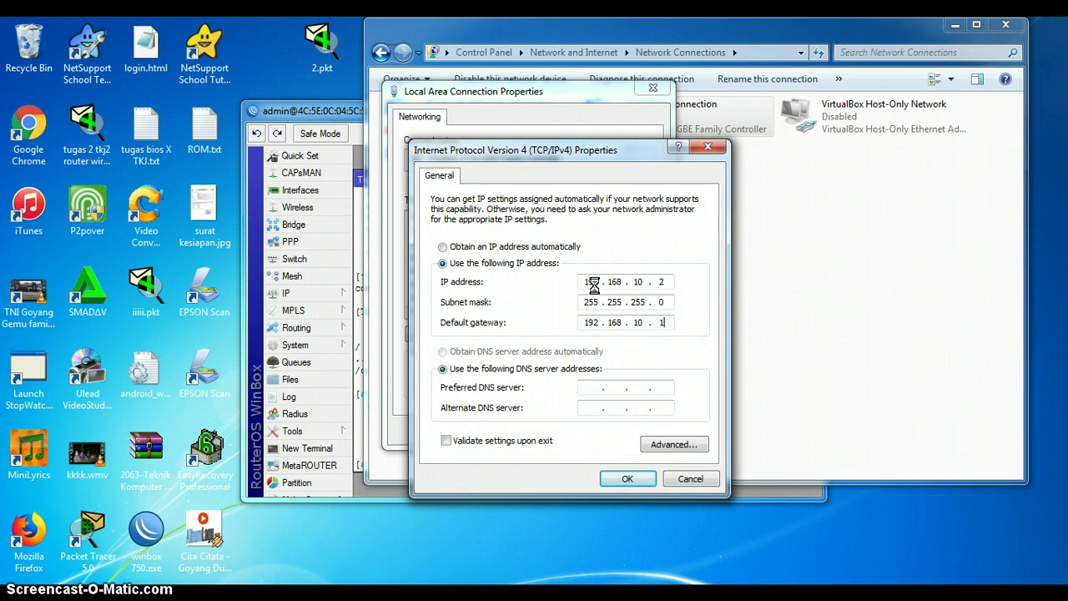
key("Tab")
key("Tab")
left_click(627, 479)
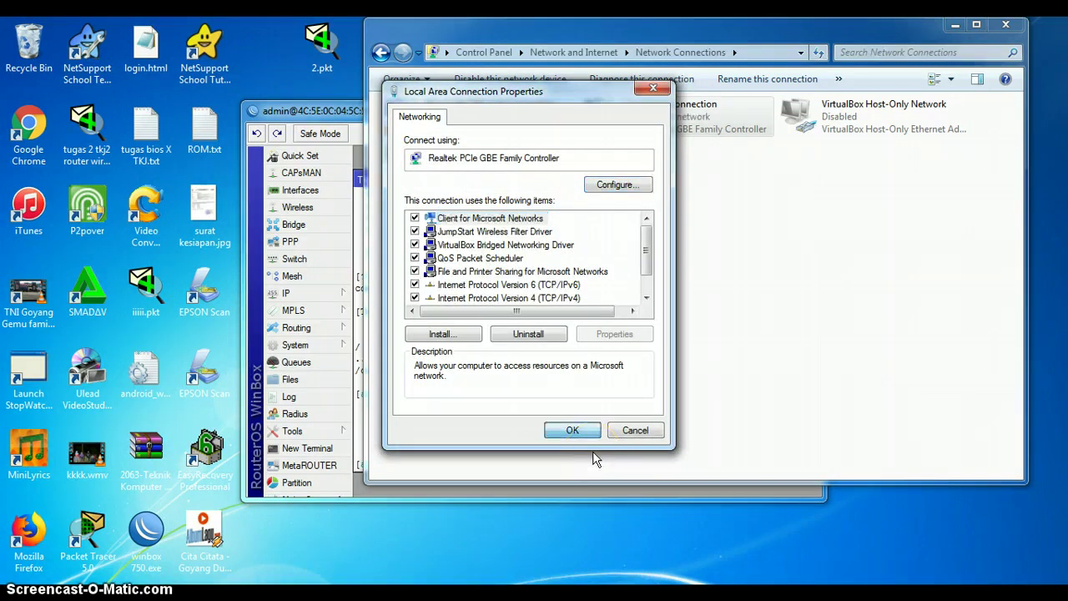
left_click(575, 430)
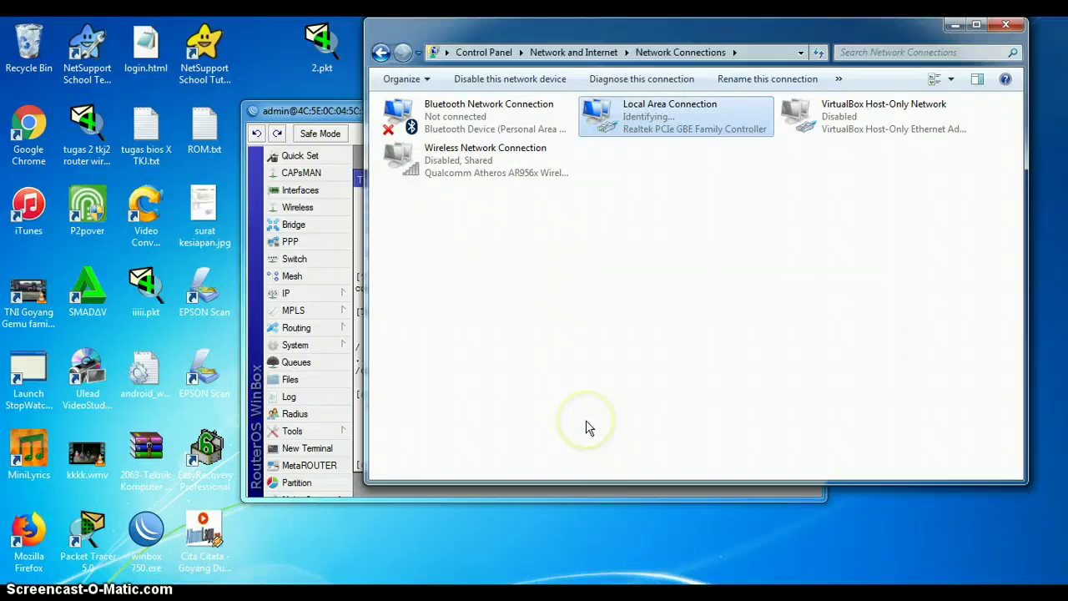
Step: Open cmd and ping 192.168.10.1 until it replies successfully
key("super+r")
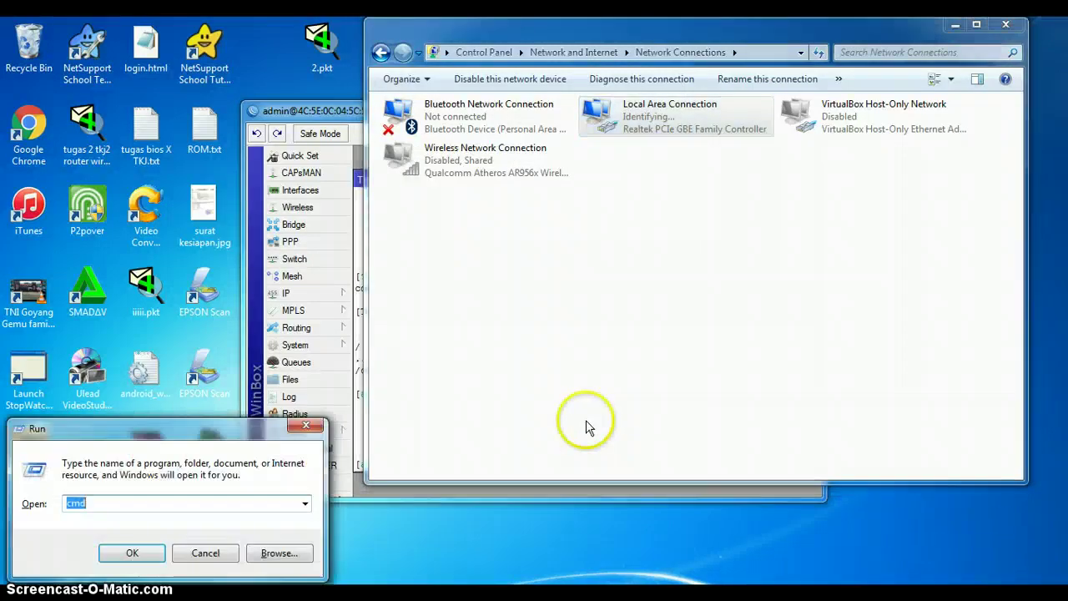
key("Return")
type("ping")
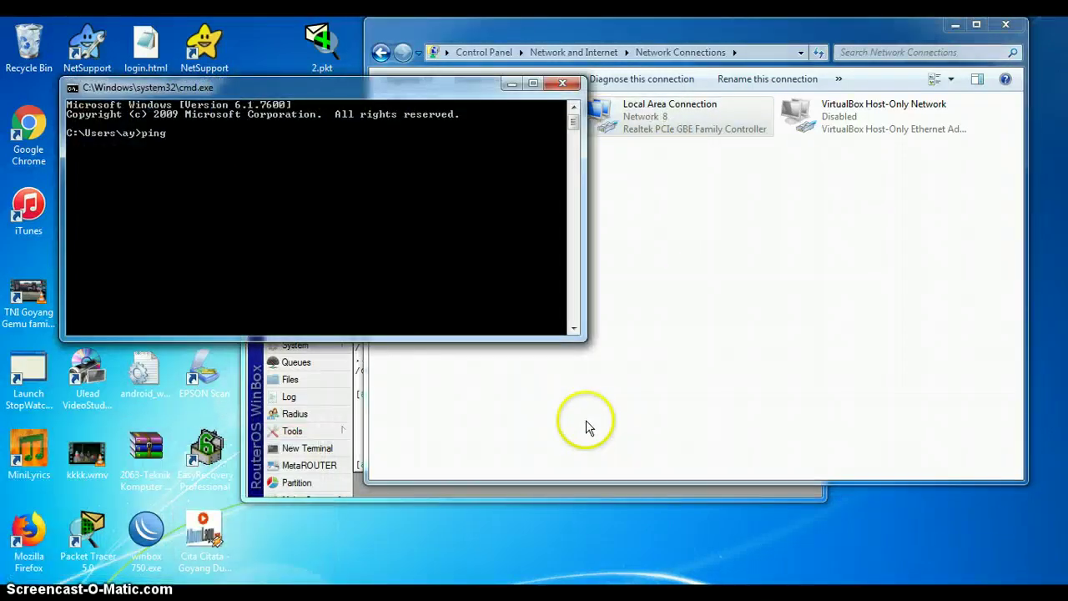
type(" 192.168.")
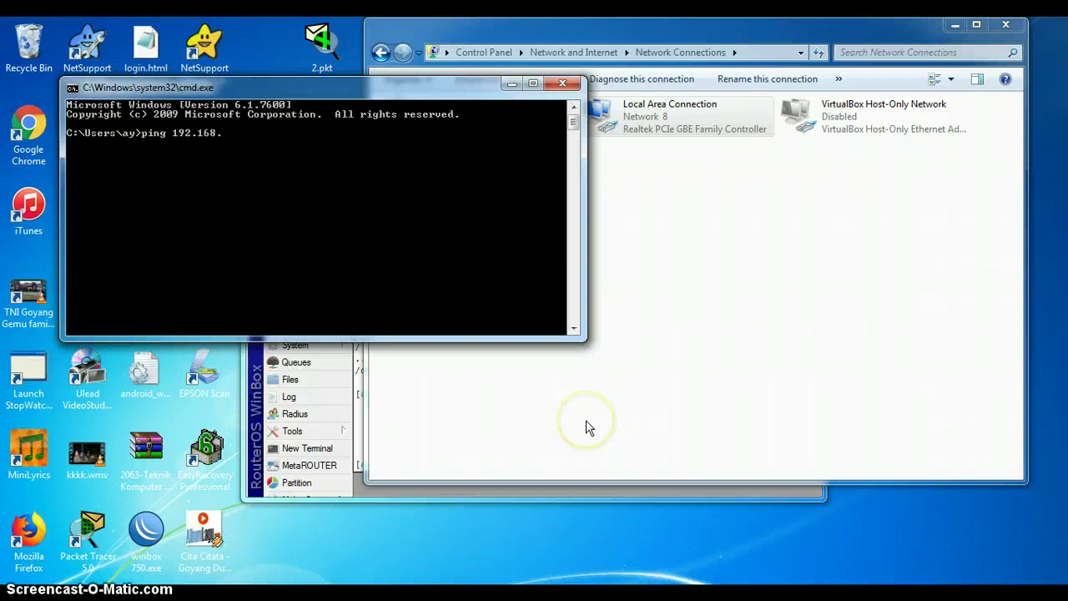
type("2")
type("10.")
key("Return")
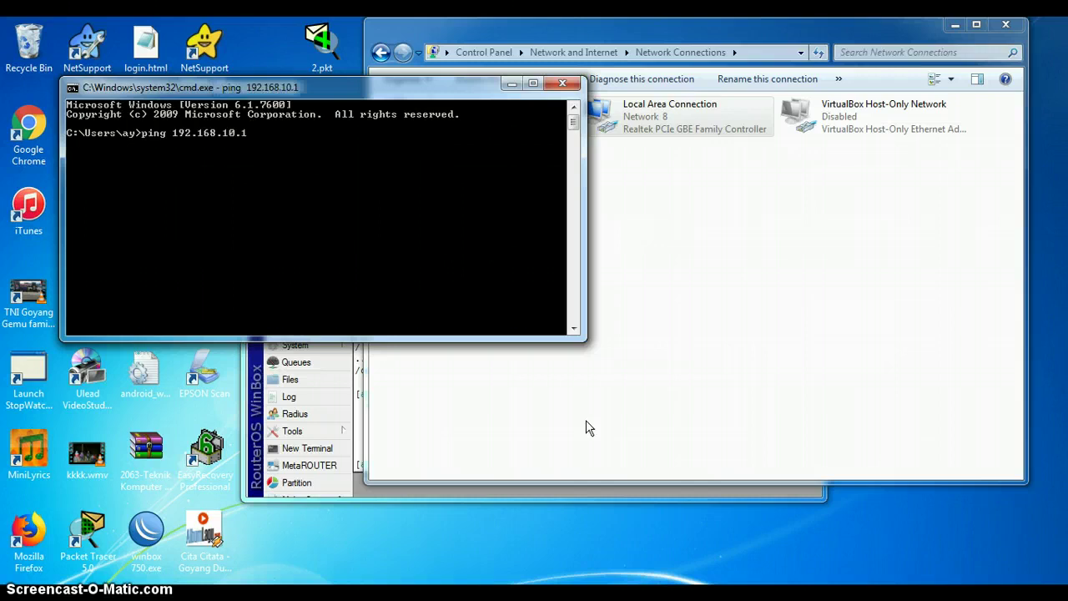
key("ctrl+c")
Step: Start a continuous ping 192.168.25.1 -t and arrange the console beside WinBox
key("Up")
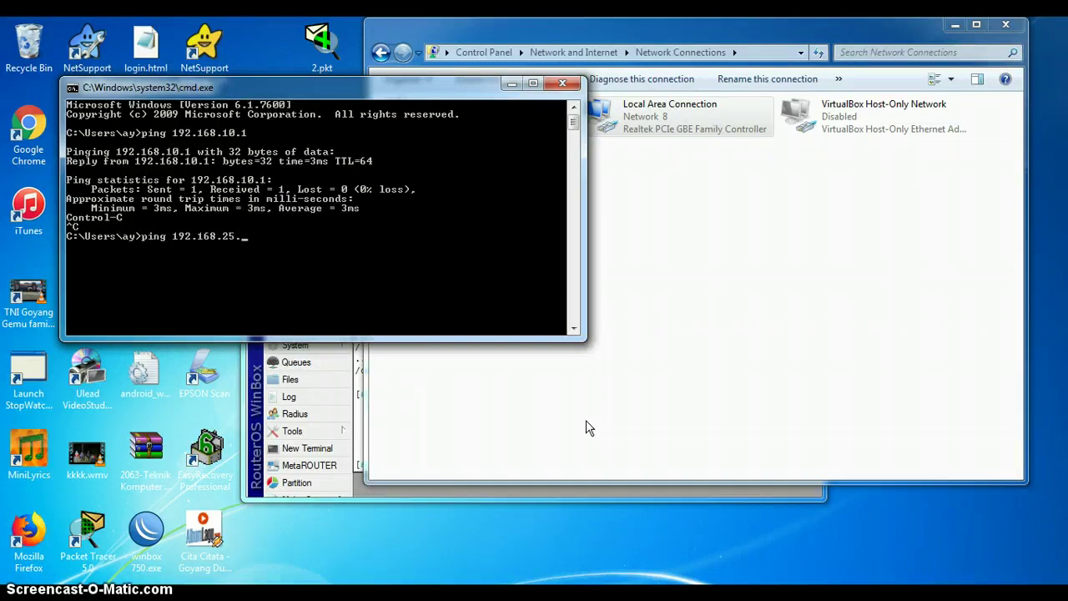
type("t")
key("Return")
left_click(772, 375)
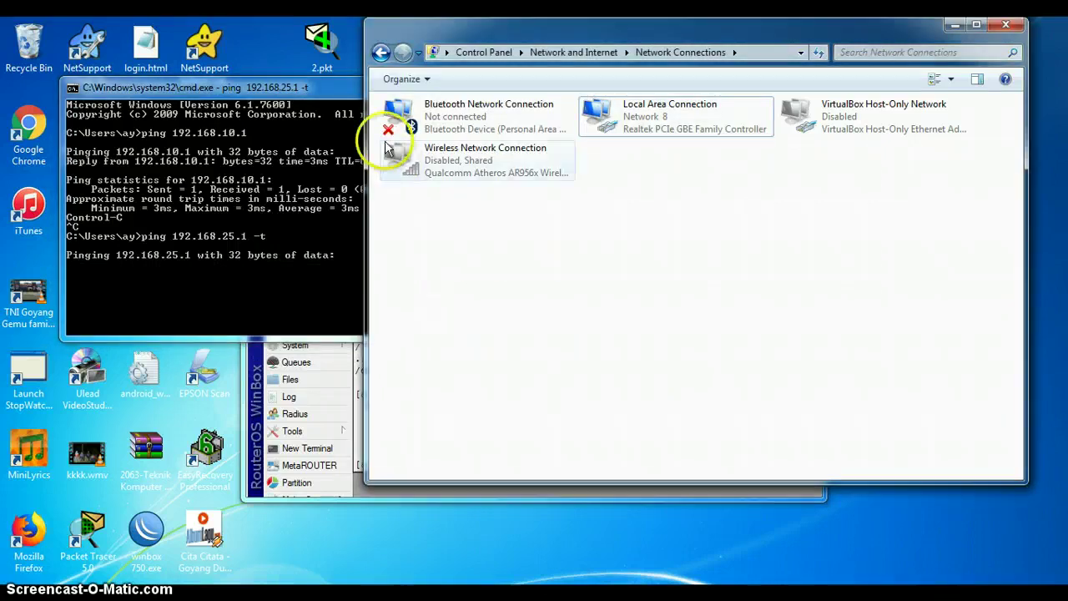
left_click_drag(343, 99, 628, 222)
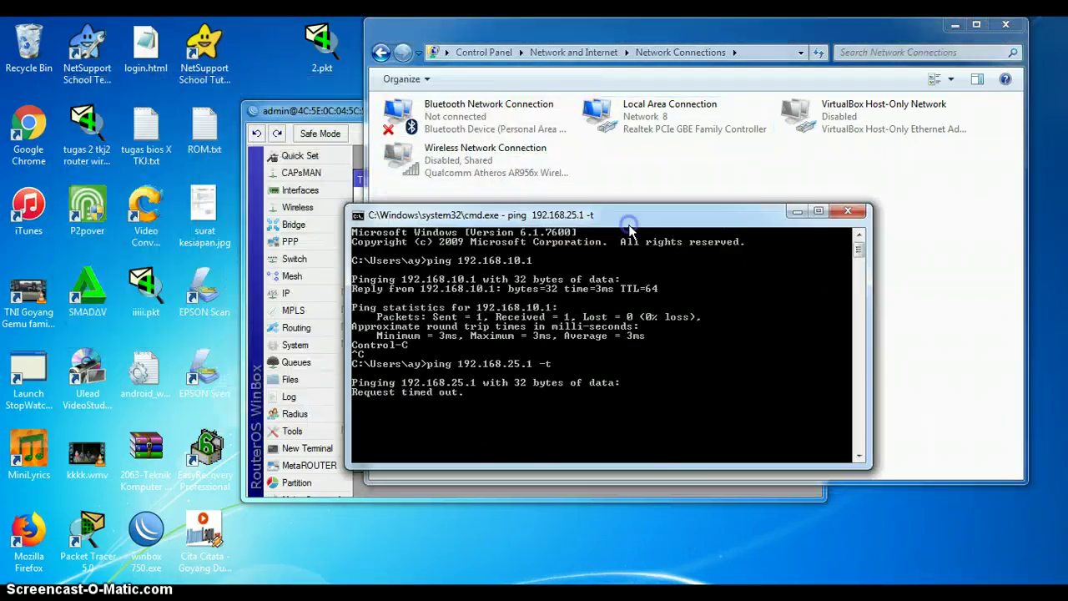
left_click(324, 111)
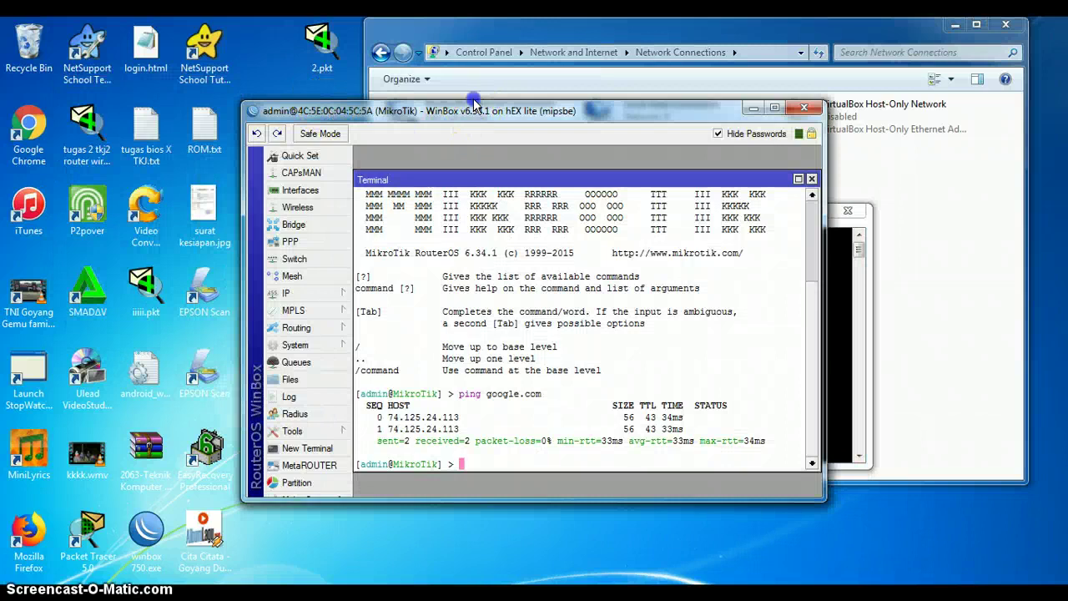
Step: Add a new NAT rule in IP > Firewall with Out. Interface ether1
left_click_drag(474, 109, 493, 87)
left_click(350, 272)
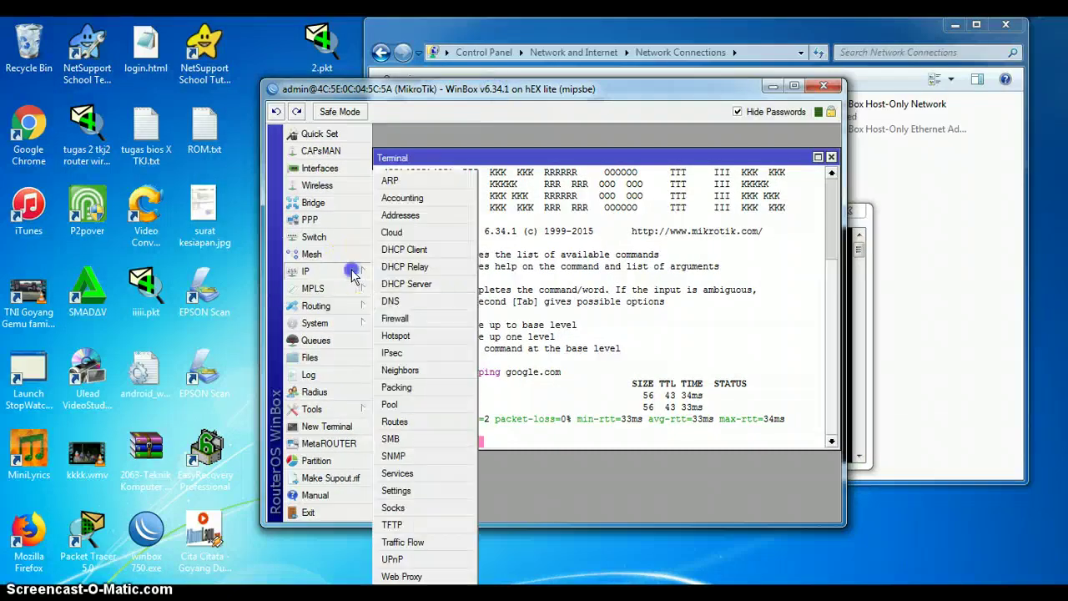
left_click(399, 313)
left_click(438, 210)
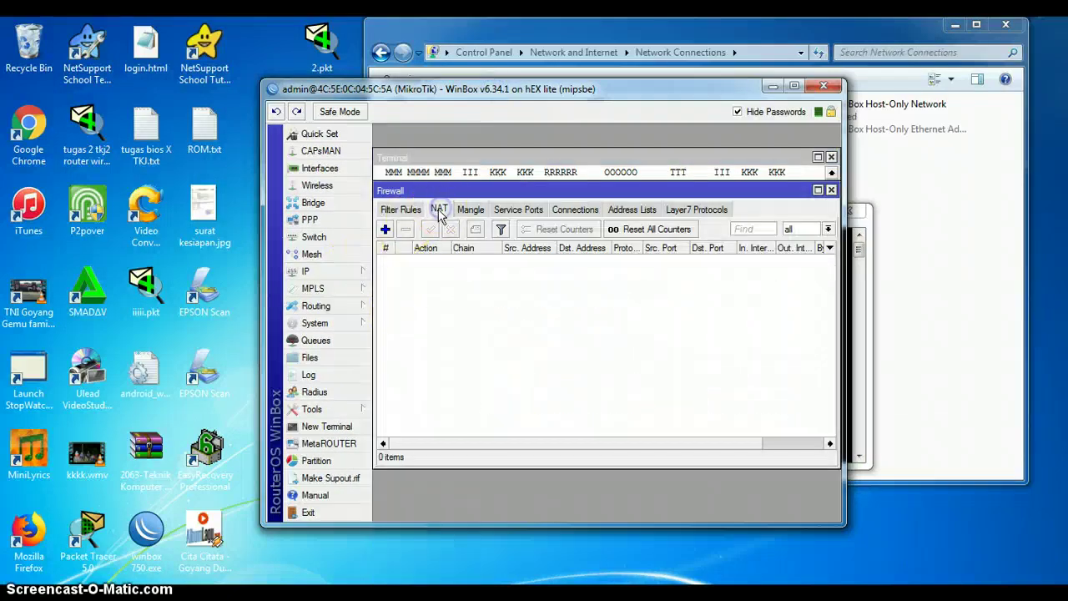
left_click(385, 229)
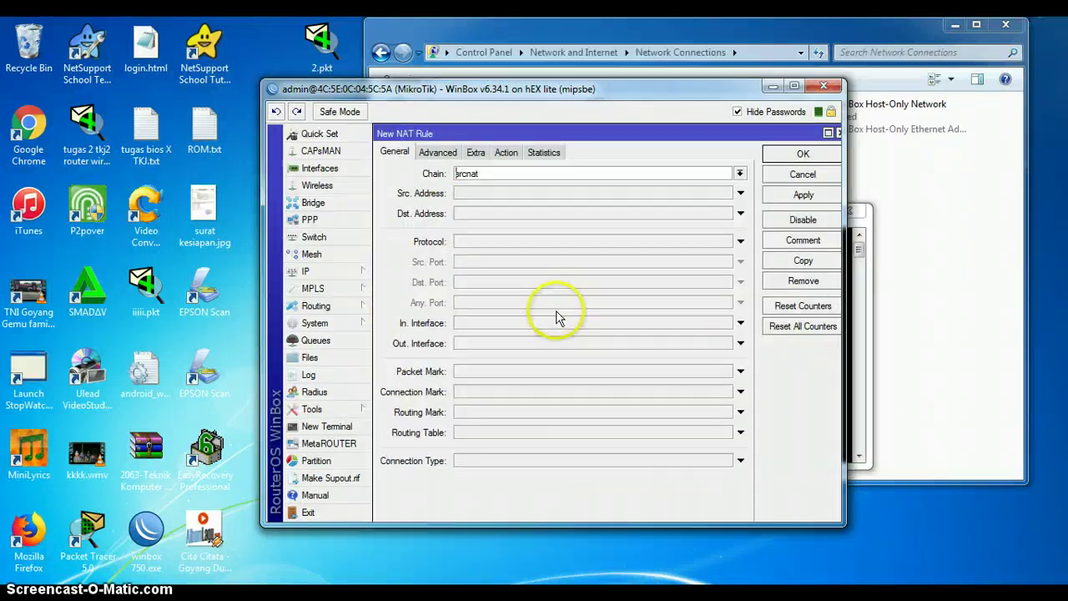
left_click(569, 342)
left_click(569, 341)
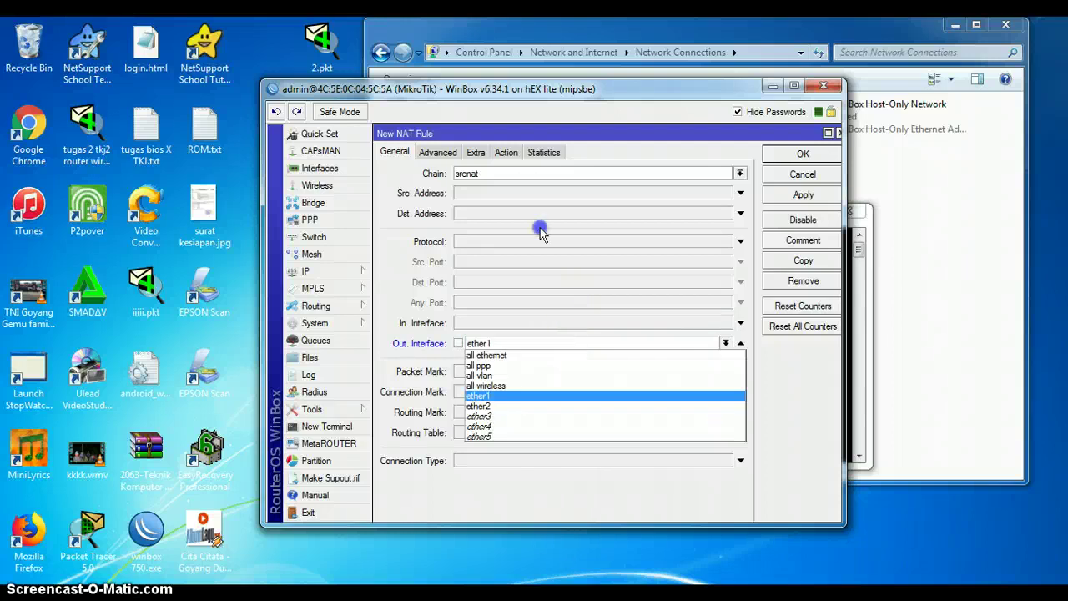
left_click(500, 396)
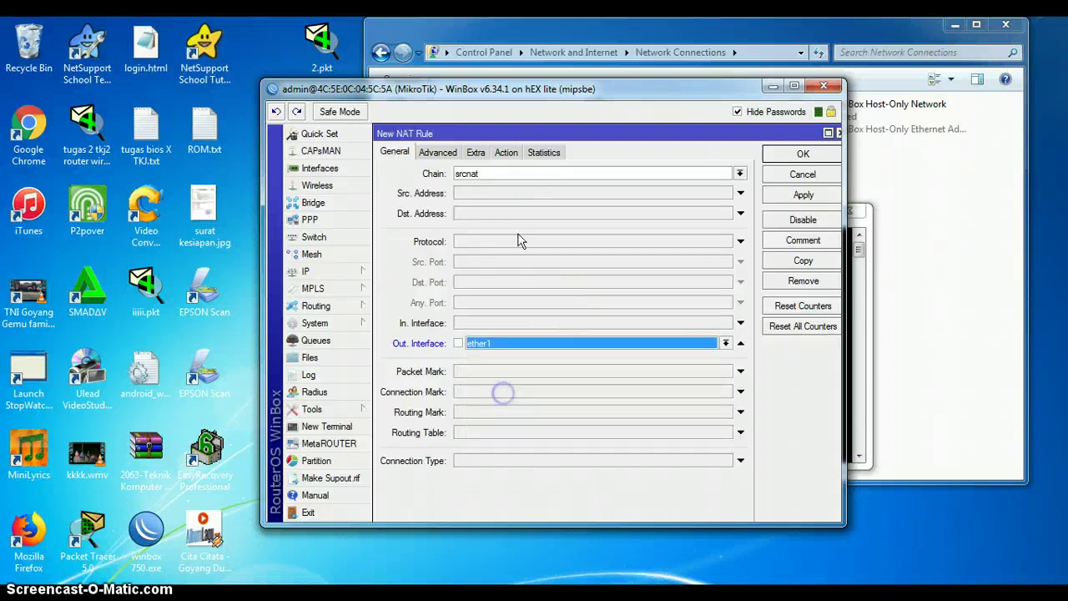
Step: Set the NAT rule's action to masquerade and save it
left_click(505, 152)
left_click(489, 173)
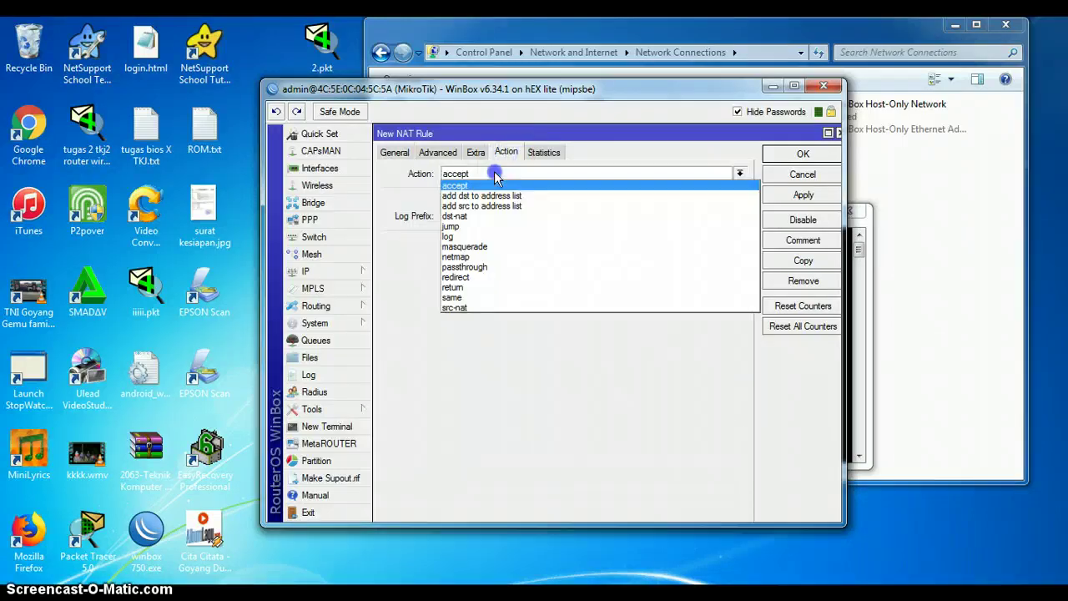
left_click(486, 242)
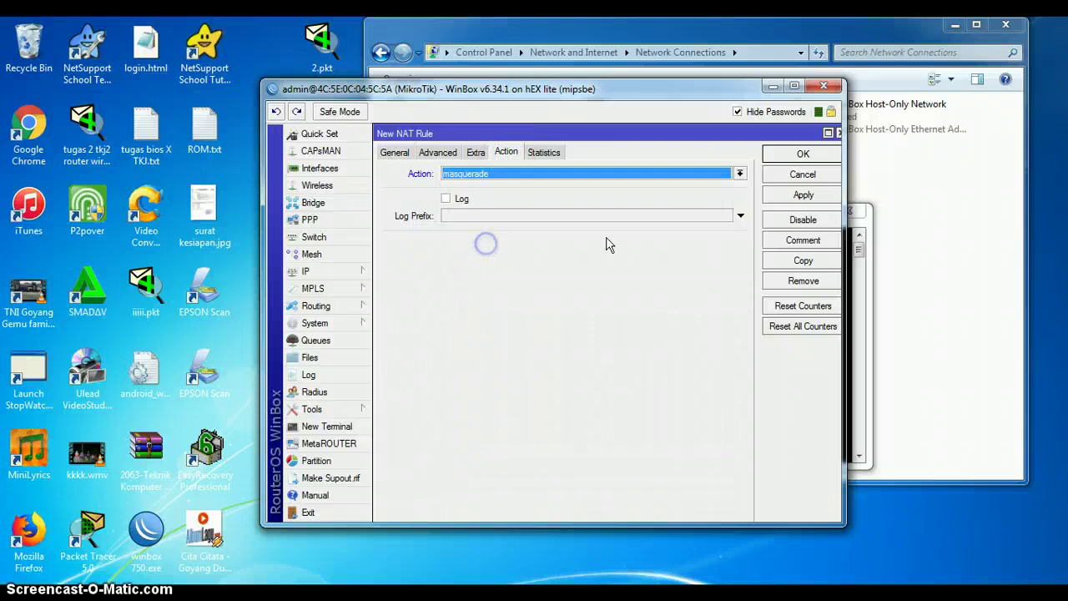
left_click(803, 155)
left_click(851, 272)
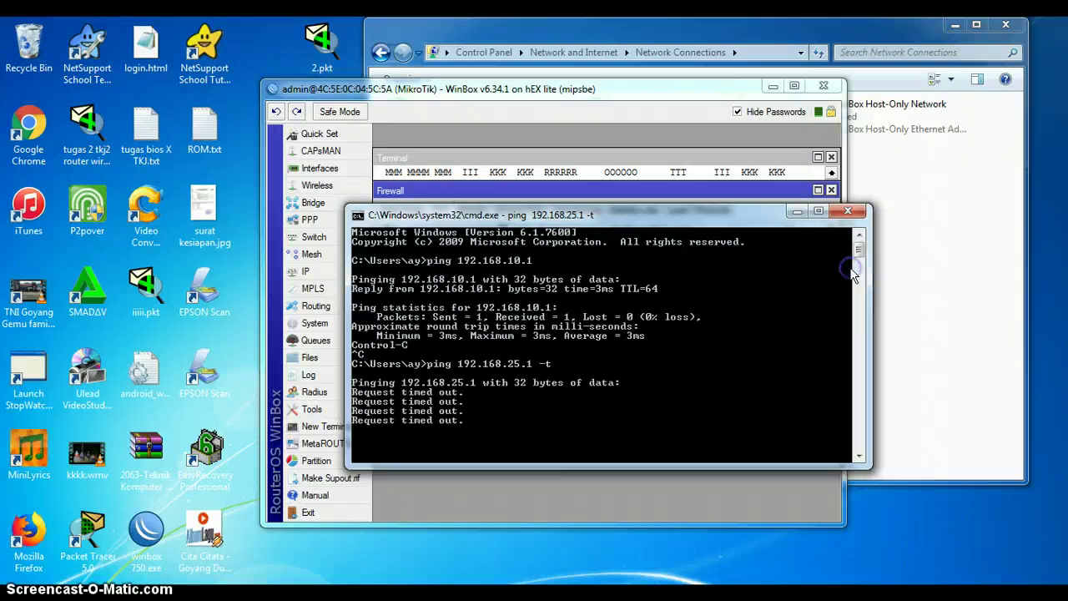
Step: Check the steady ping replies from 192.168.25.1, then bring WinBox forward and maximize it
left_click(935, 317)
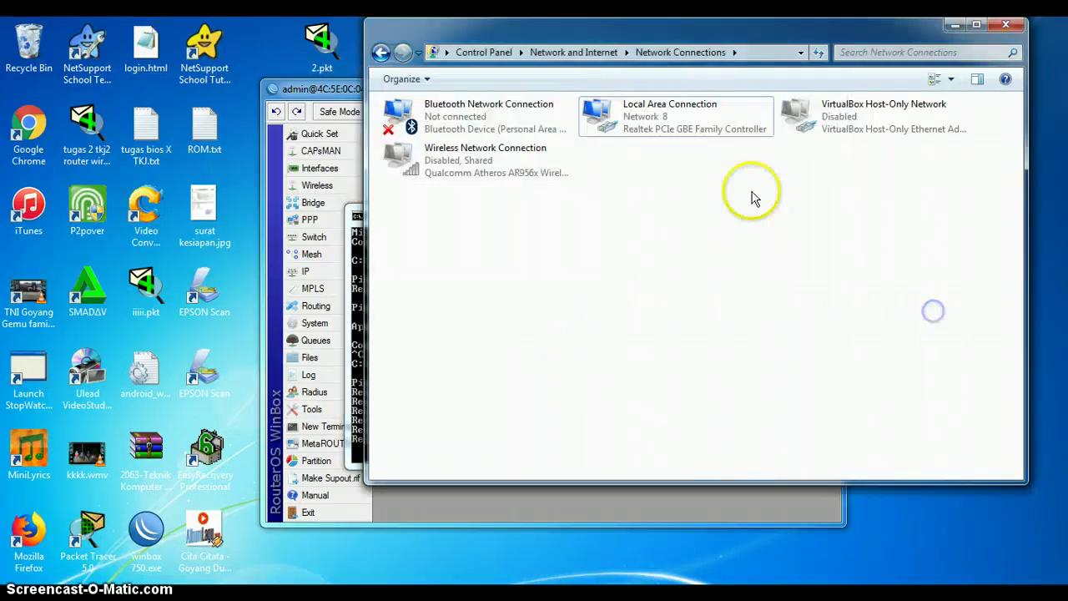
left_click_drag(351, 88, 560, 116)
left_click(357, 214)
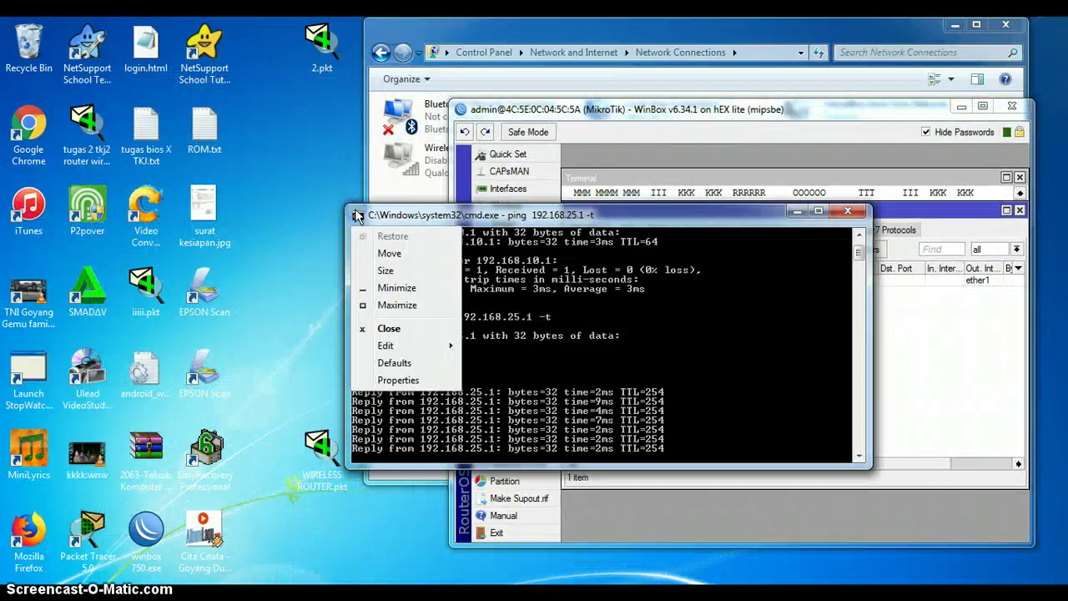
left_click(504, 219)
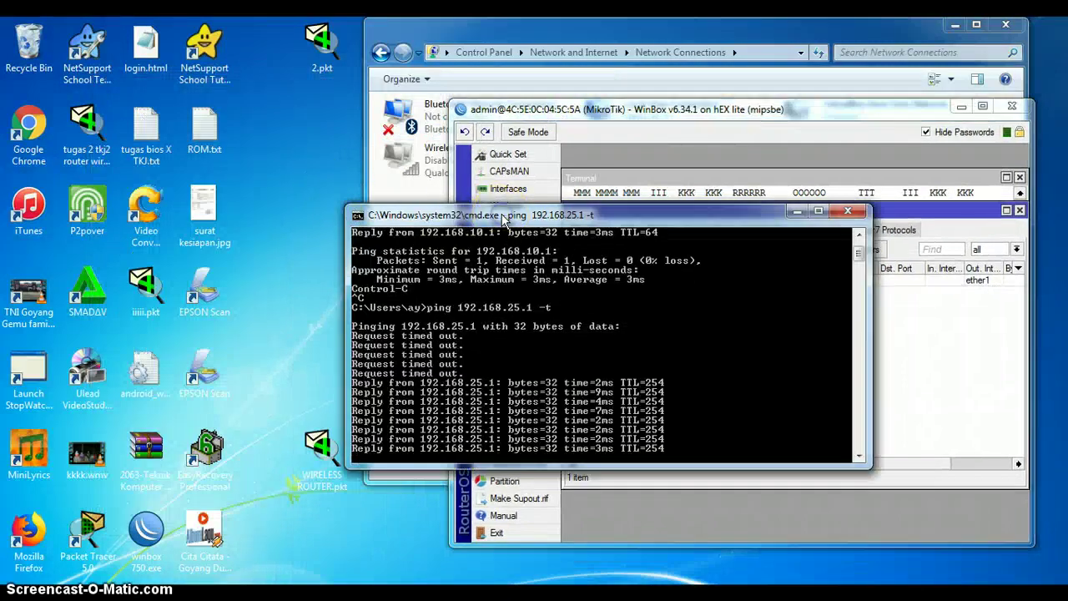
left_click(878, 336)
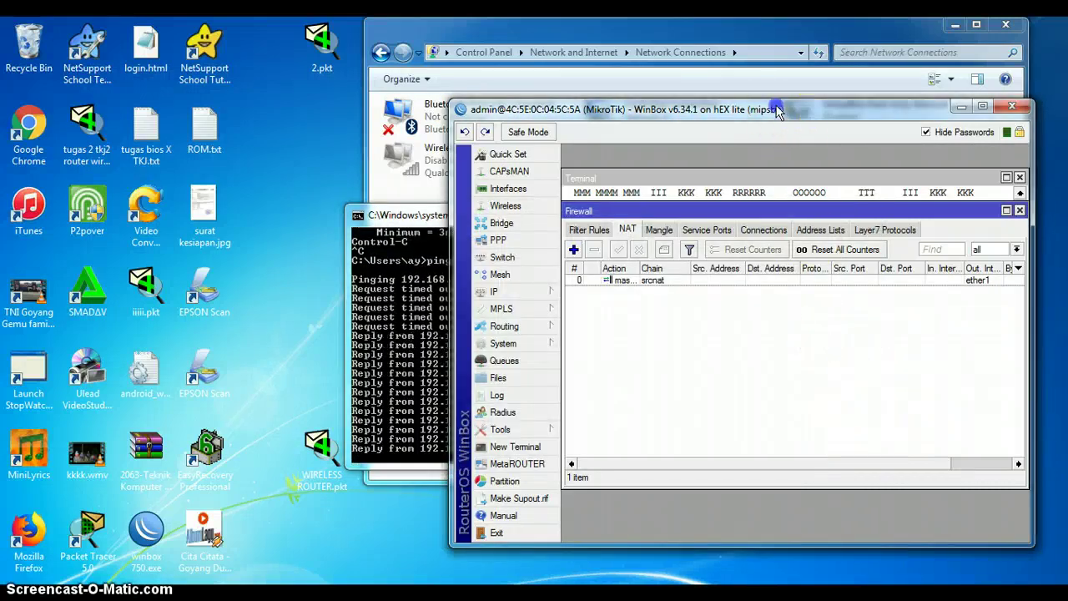
left_click_drag(775, 105, 414, 51)
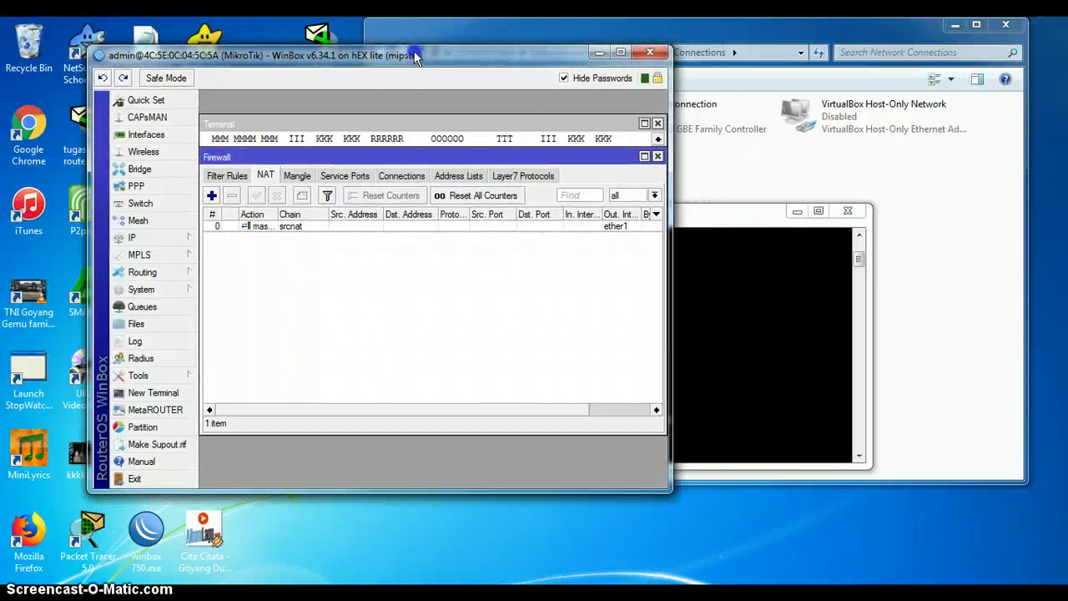
left_click(620, 53)
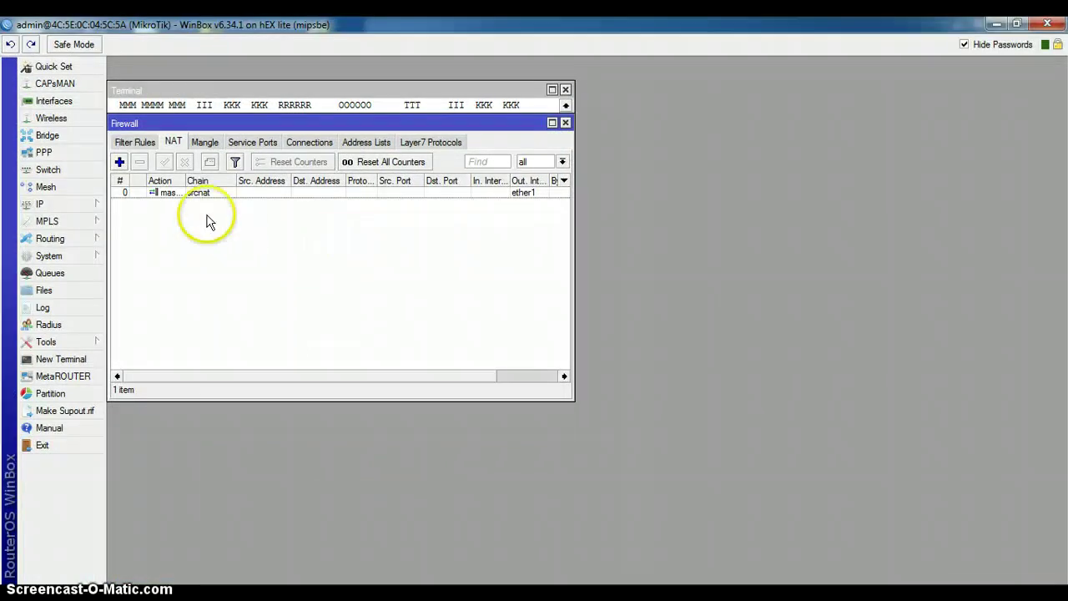
Step: Add a Layer7 protocol named Youtube with regexp ^.+(youtube).*$ in IP > Firewall
left_click(76, 207)
left_click(155, 319)
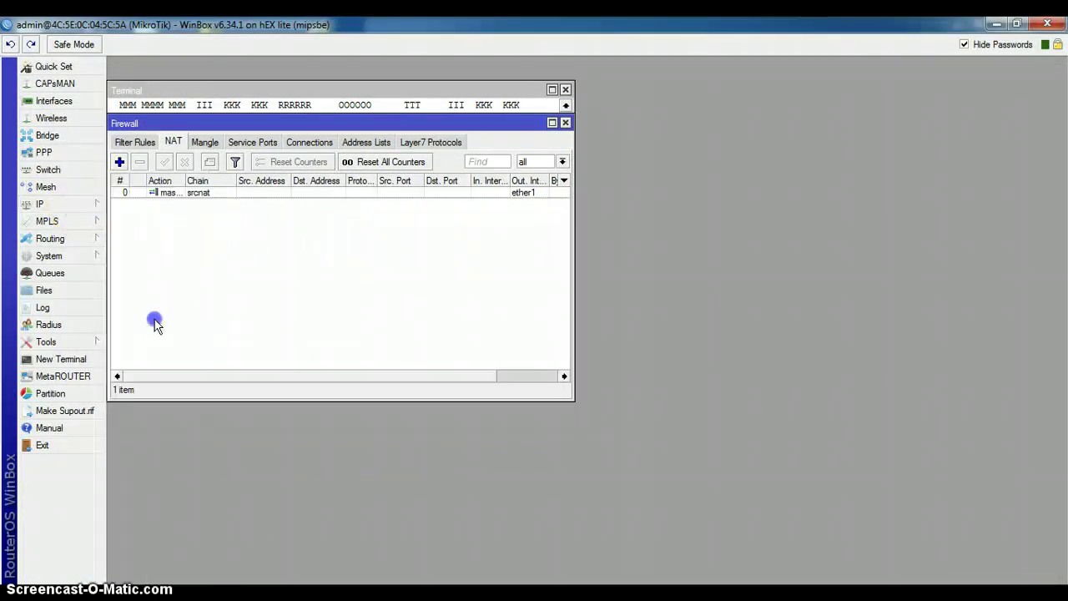
left_click(410, 140)
left_click(64, 553)
left_click(294, 317)
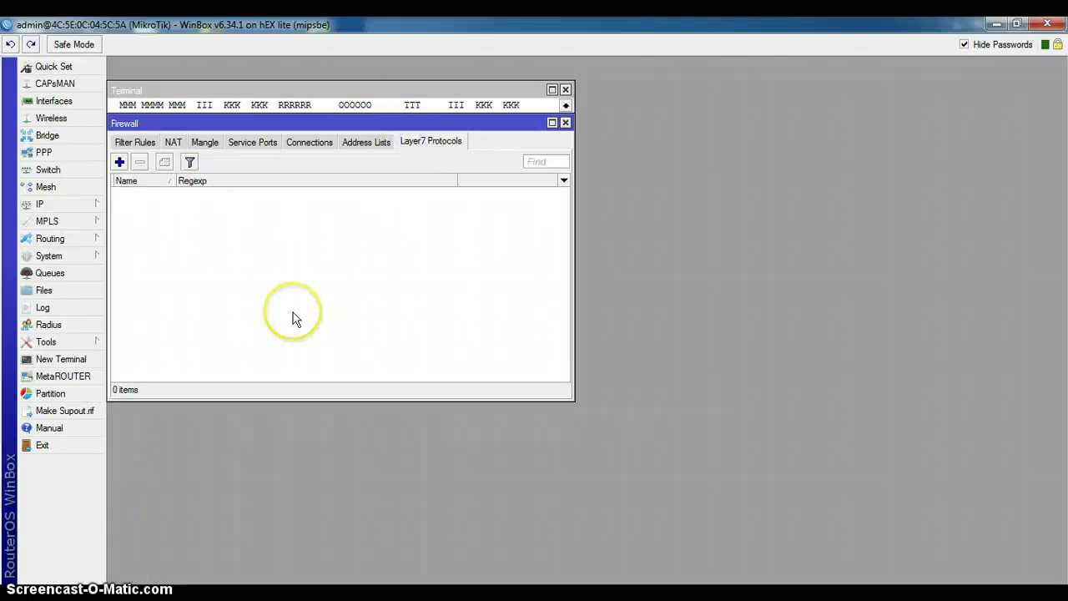
left_click(121, 163)
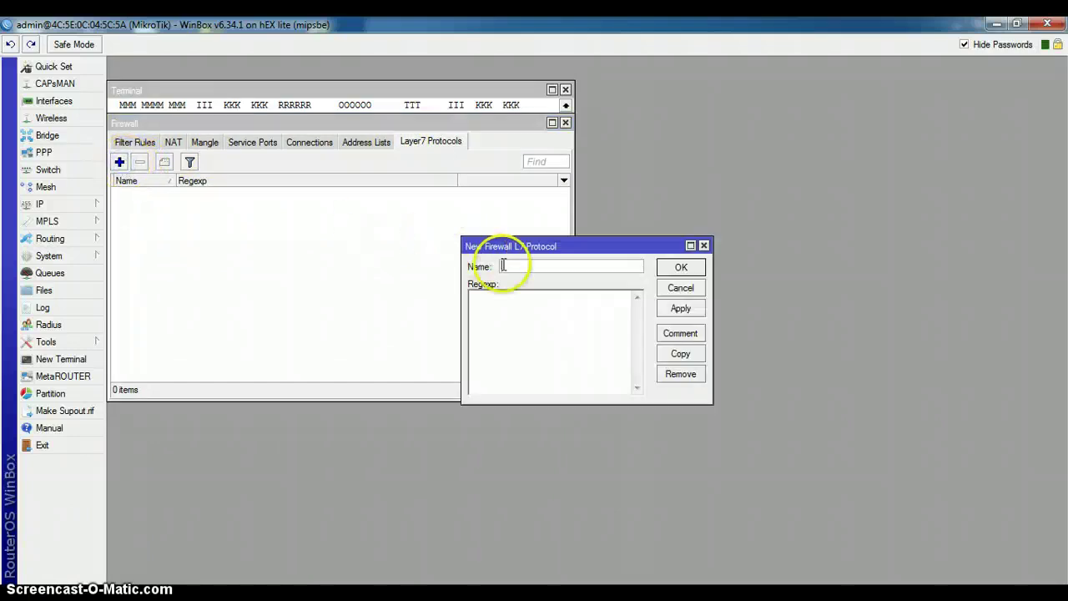
type("You")
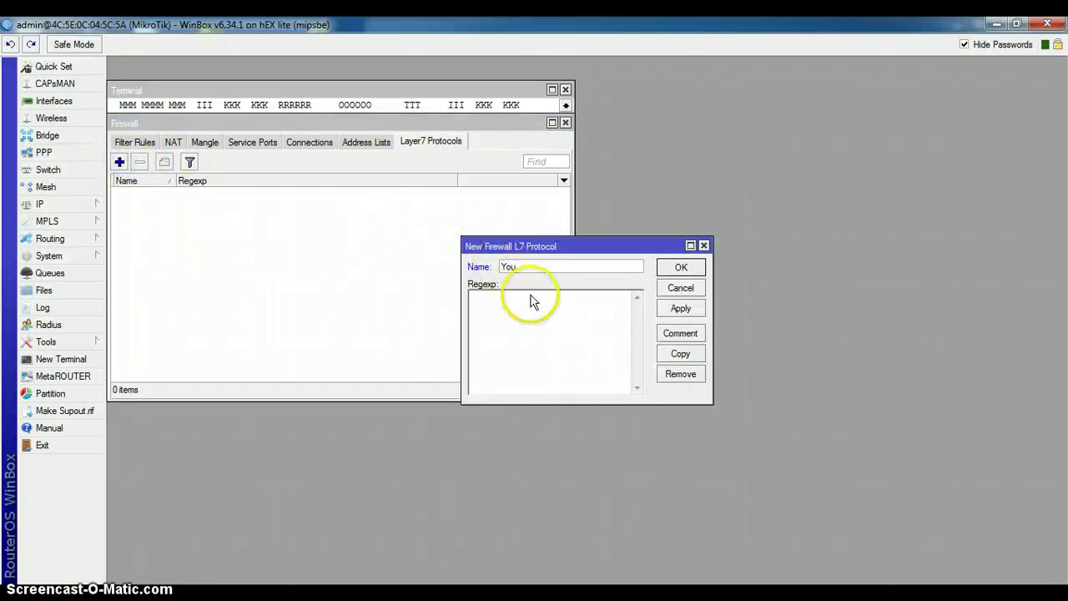
type("tube")
type("^.+(youtube).*$")
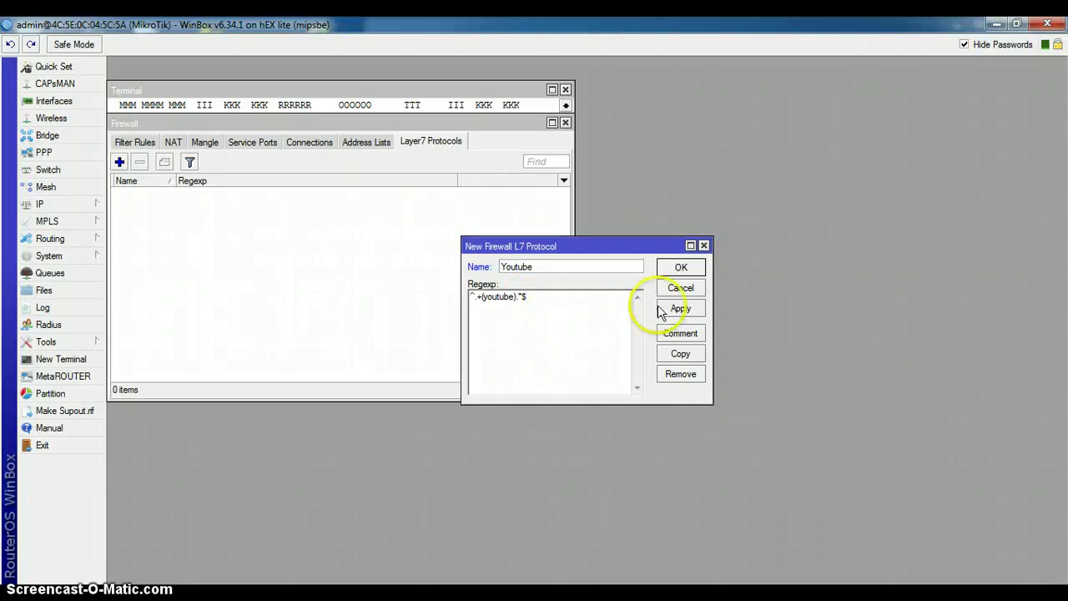
left_click(681, 309)
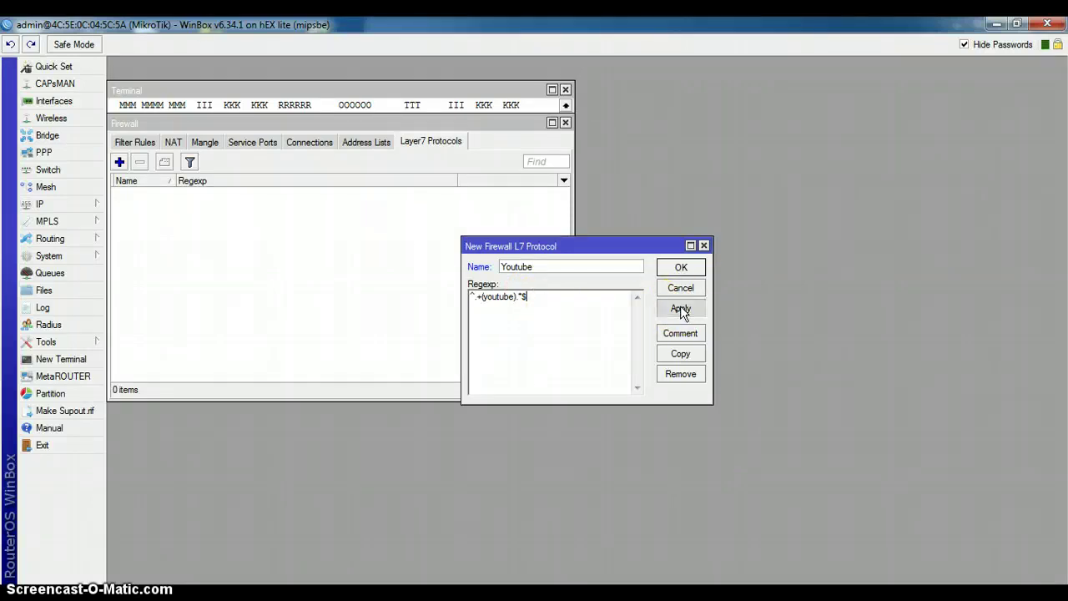
left_click(681, 267)
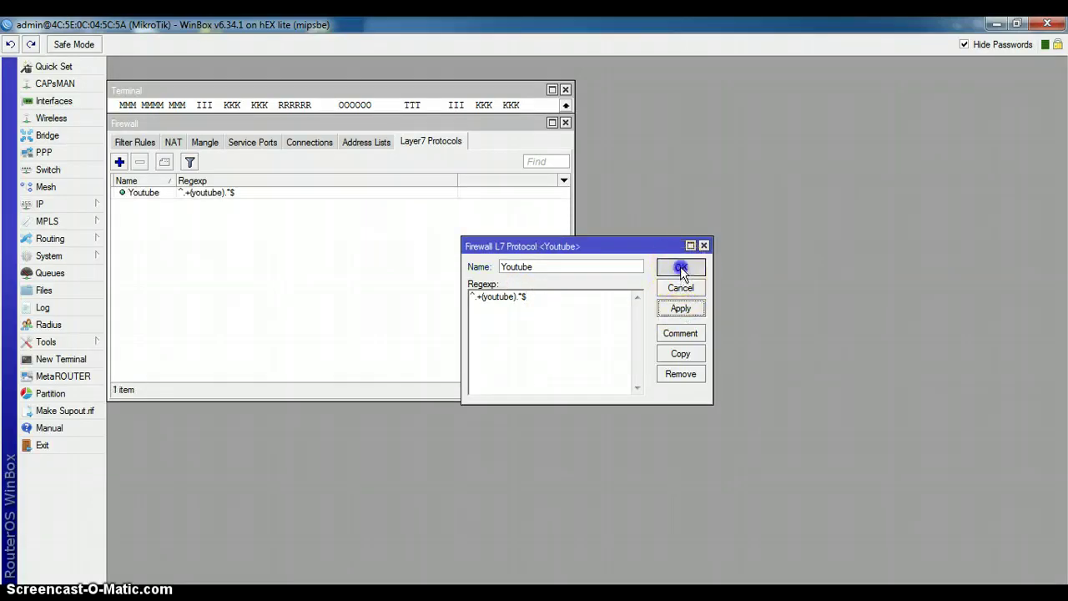
Step: Create a forward-chain filter rule matching the Youtube Layer7 protocol
left_click(135, 142)
left_click(119, 161)
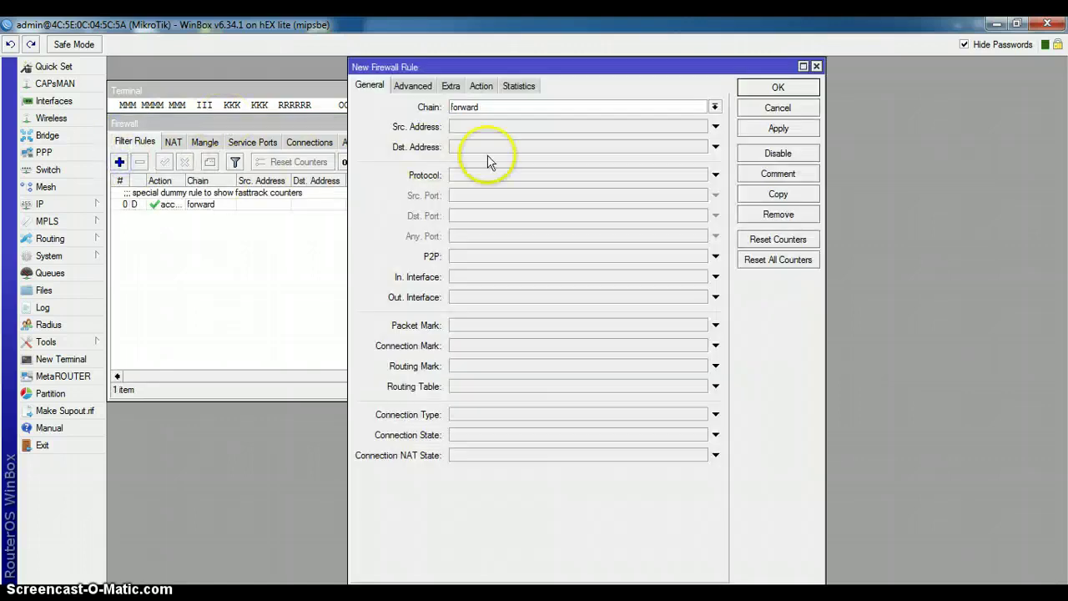
left_click(534, 177)
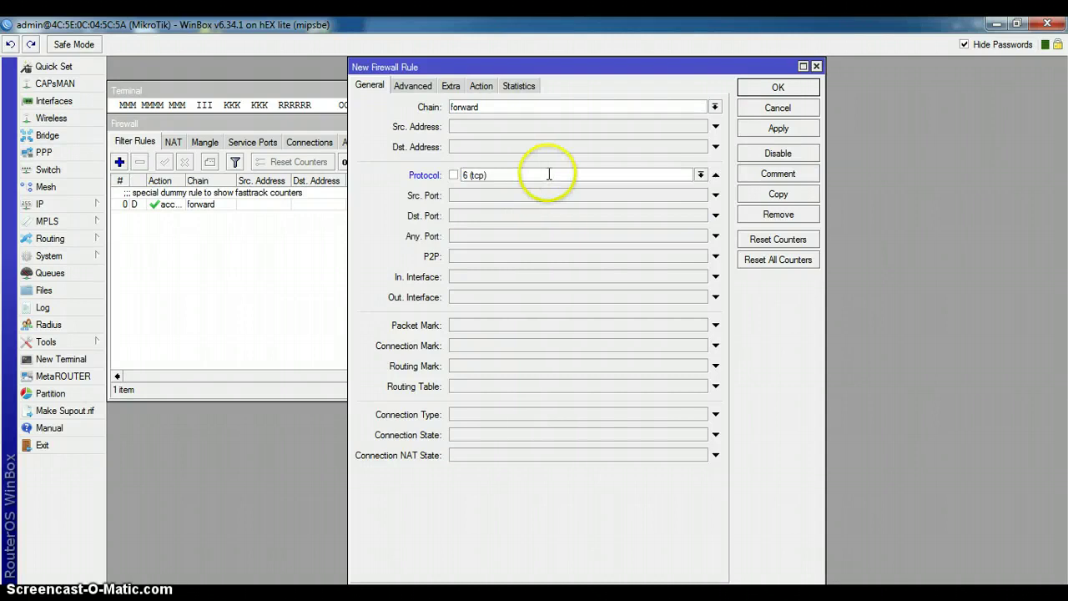
left_click(716, 178)
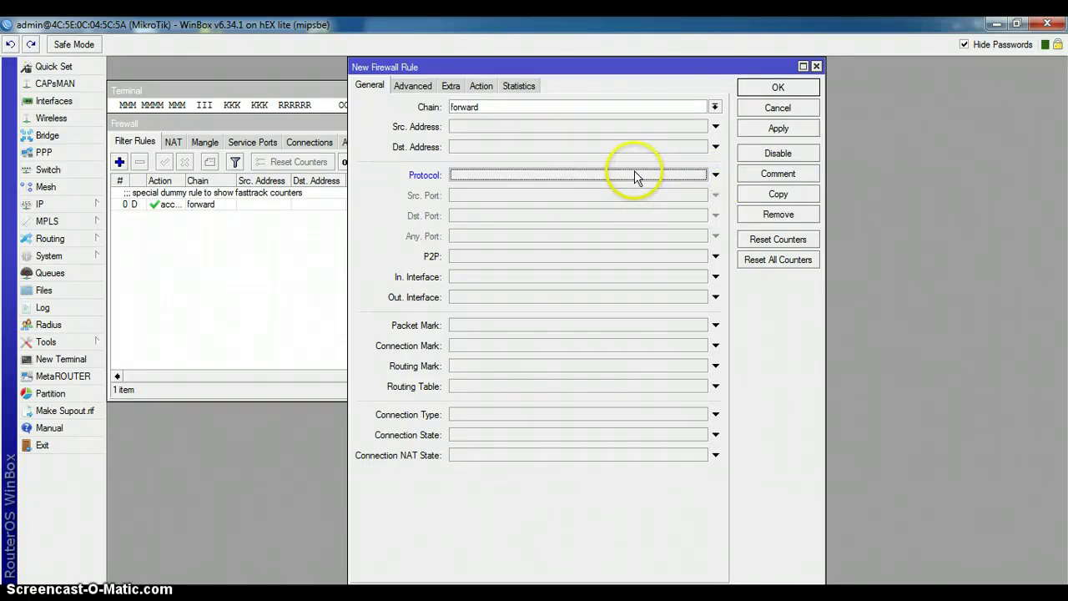
left_click(420, 86)
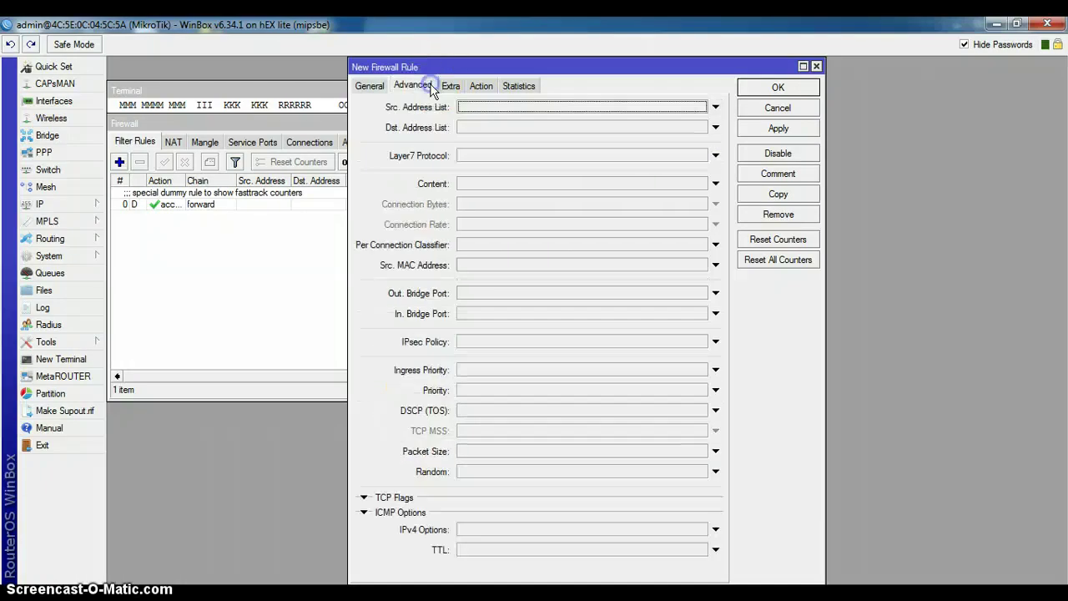
left_click(526, 156)
Step: Set the filter rule's action to drop and save it
left_click(486, 89)
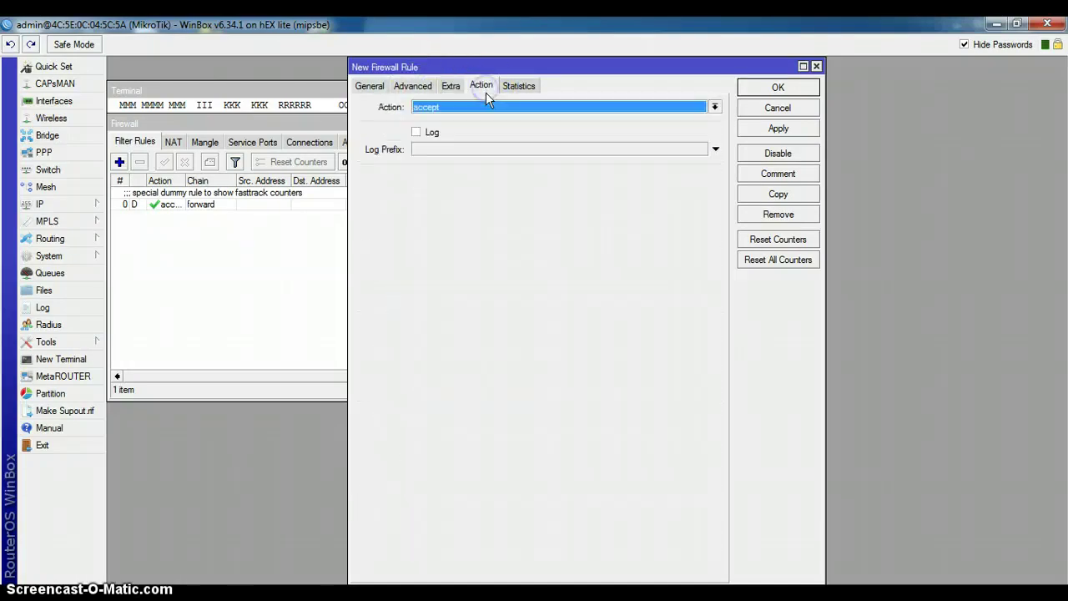
left_click(489, 106)
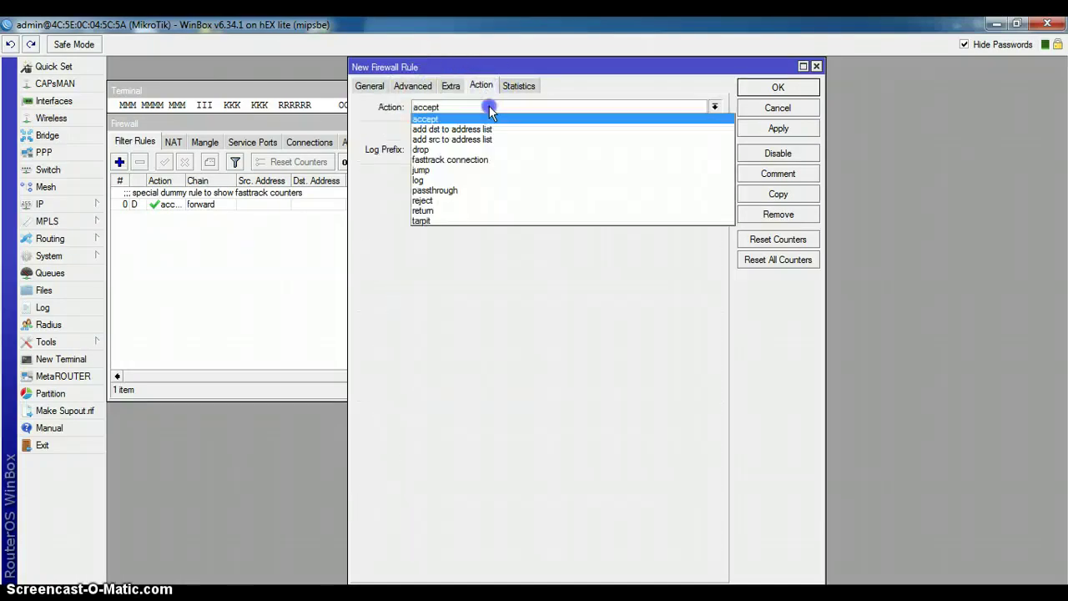
left_click(473, 150)
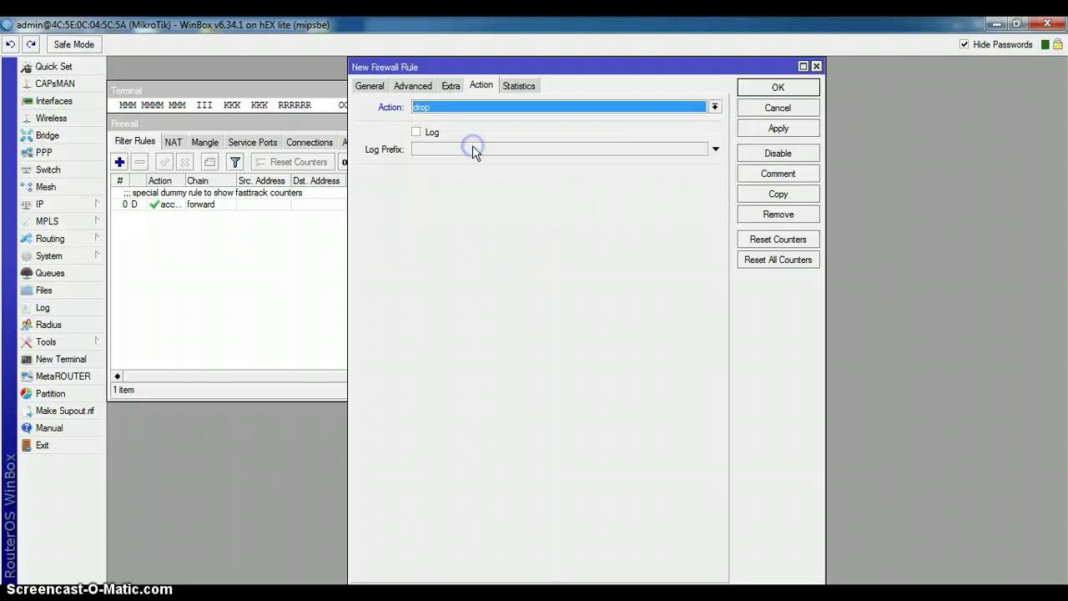
left_click(778, 130)
left_click(769, 89)
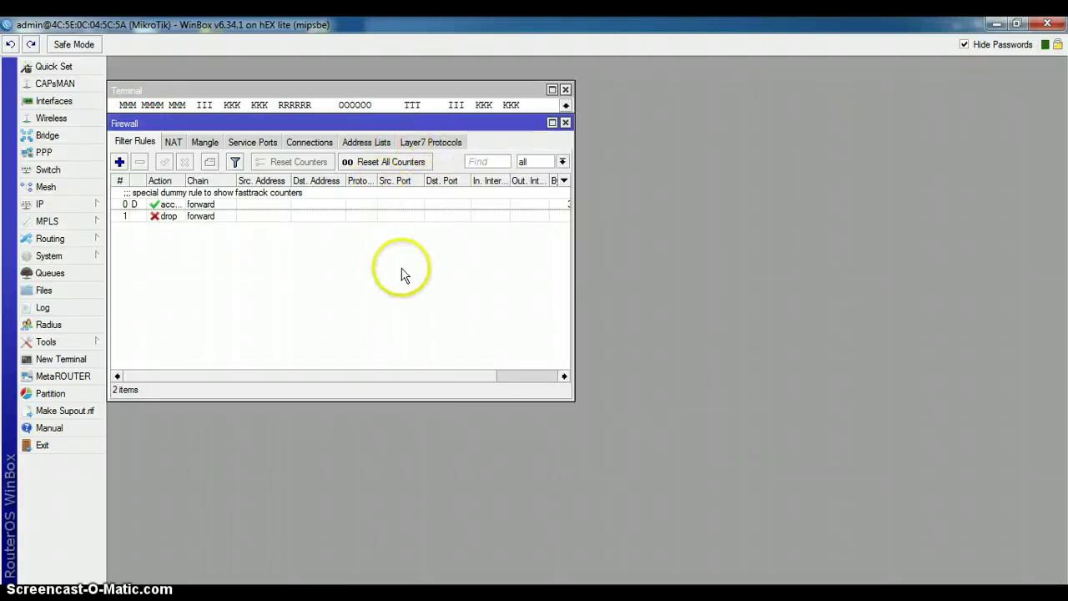
key("super")
left_click(225, 589)
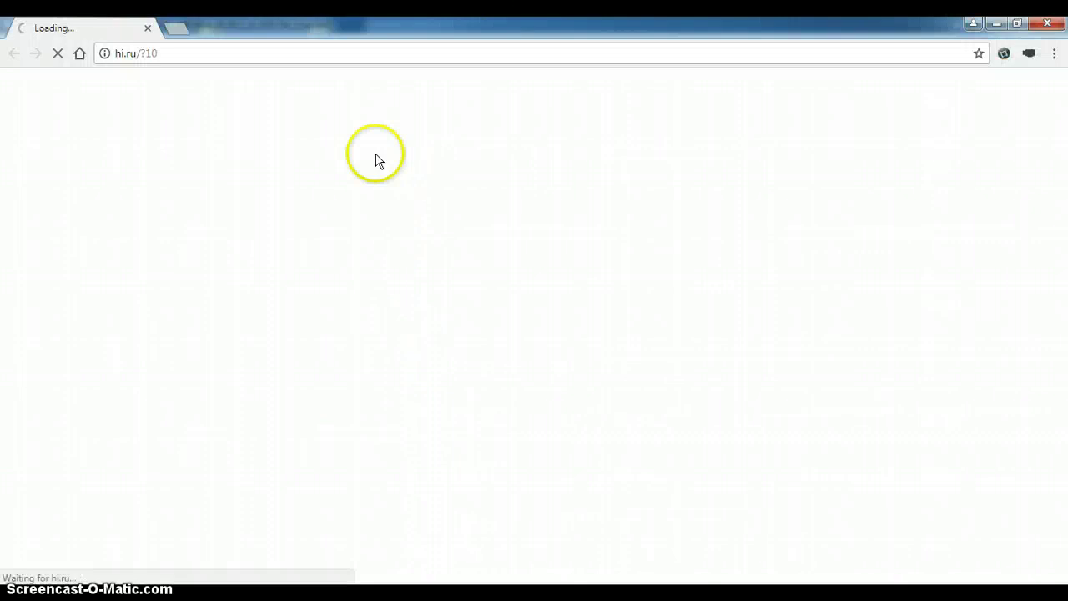
Step: Load google.com in Chrome, then try youtube.com to test the block
left_click(215, 58)
type("g")
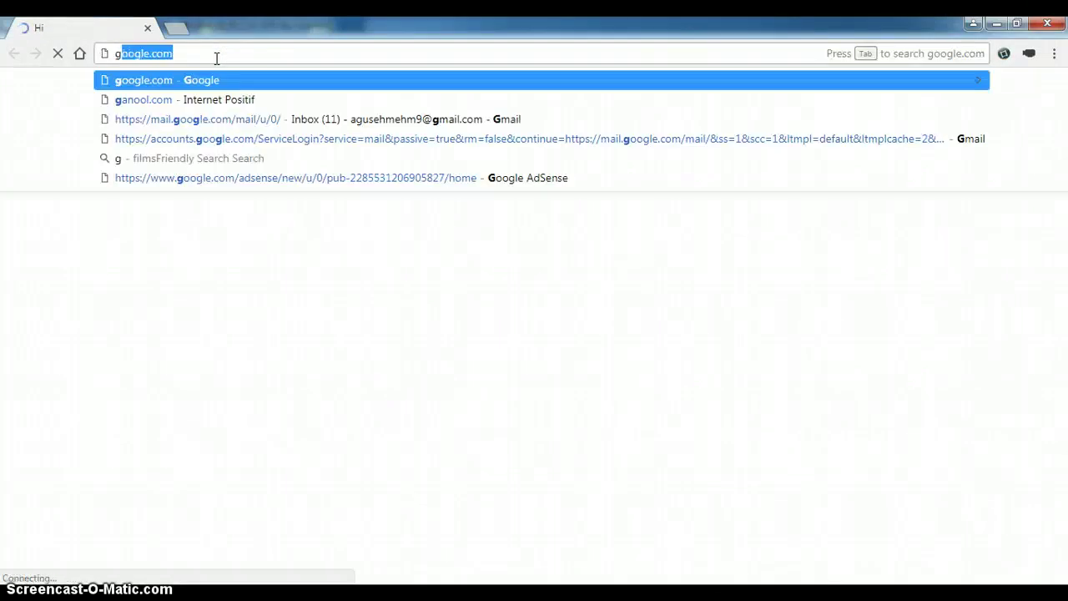
key("Return")
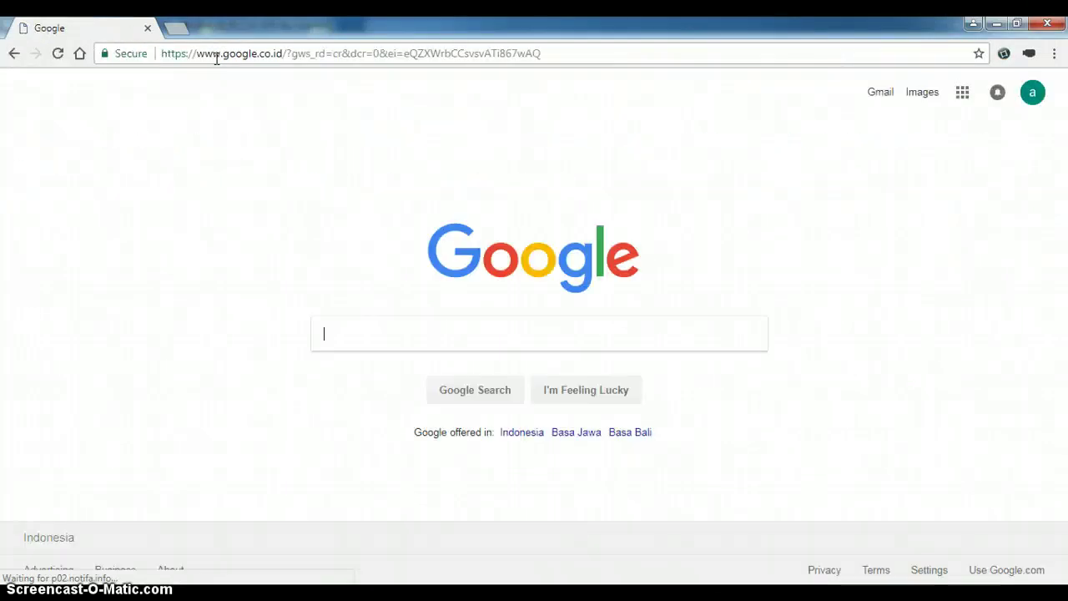
left_click(217, 60)
type("youtube.com")
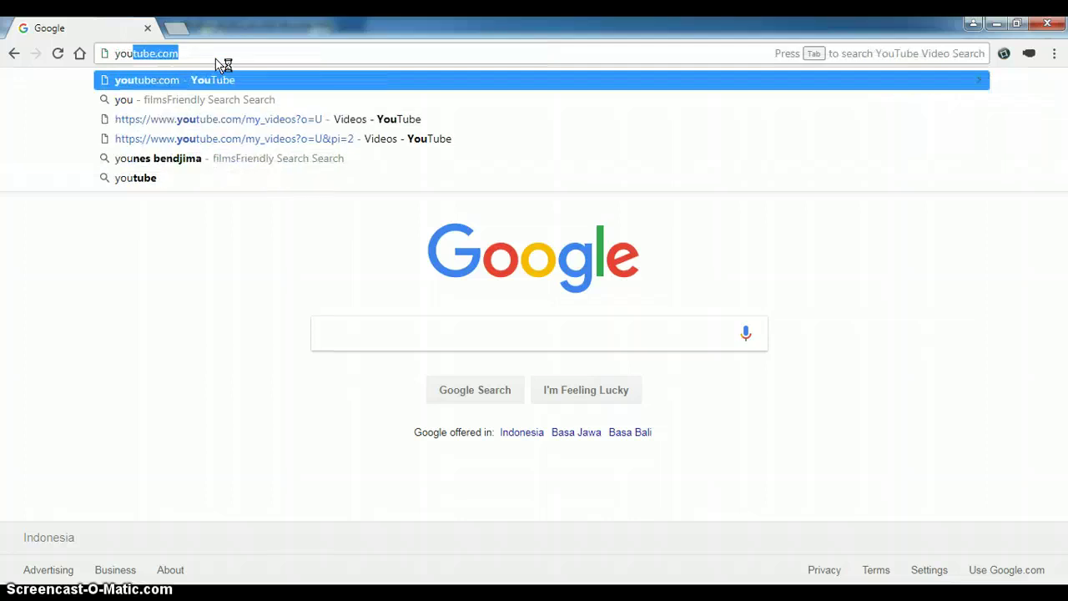
key("Return")
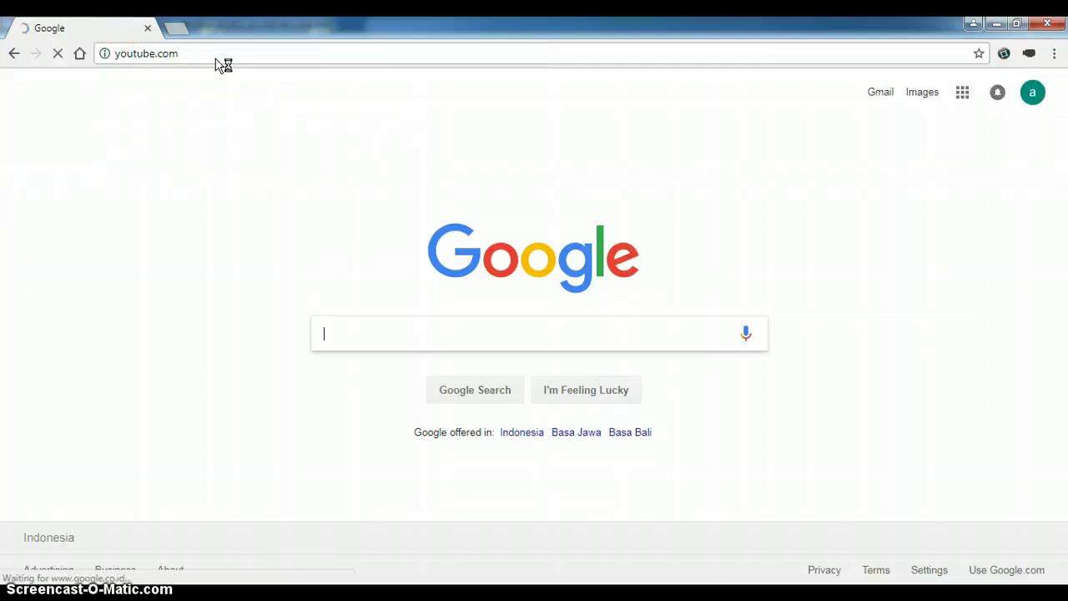
Step: Stop the failing YouTube load, minimize Chrome and maximize the WinBox window
left_click(345, 382)
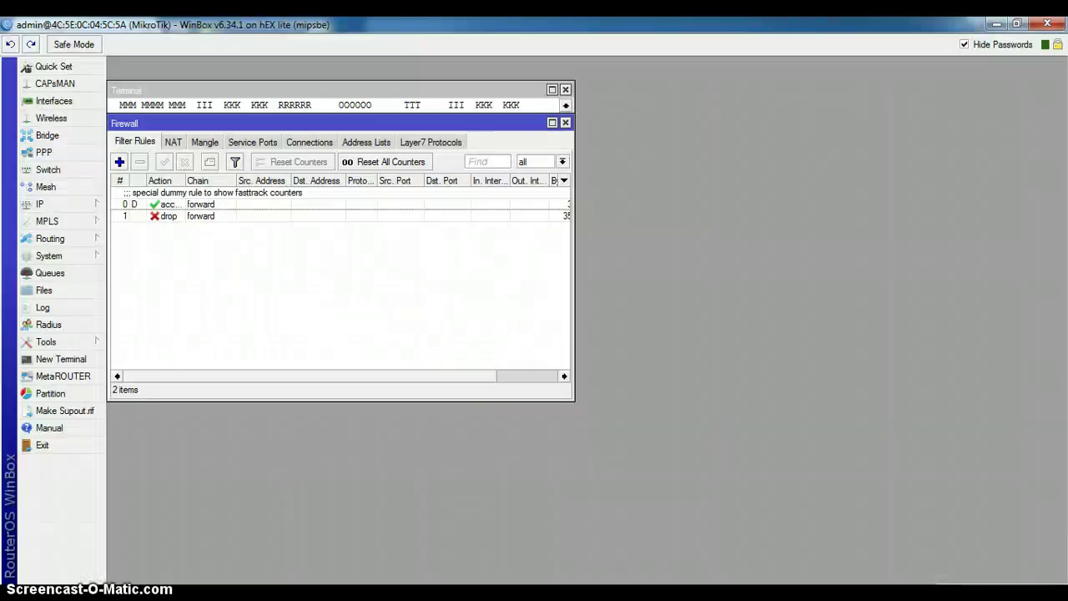
double_click(453, 27)
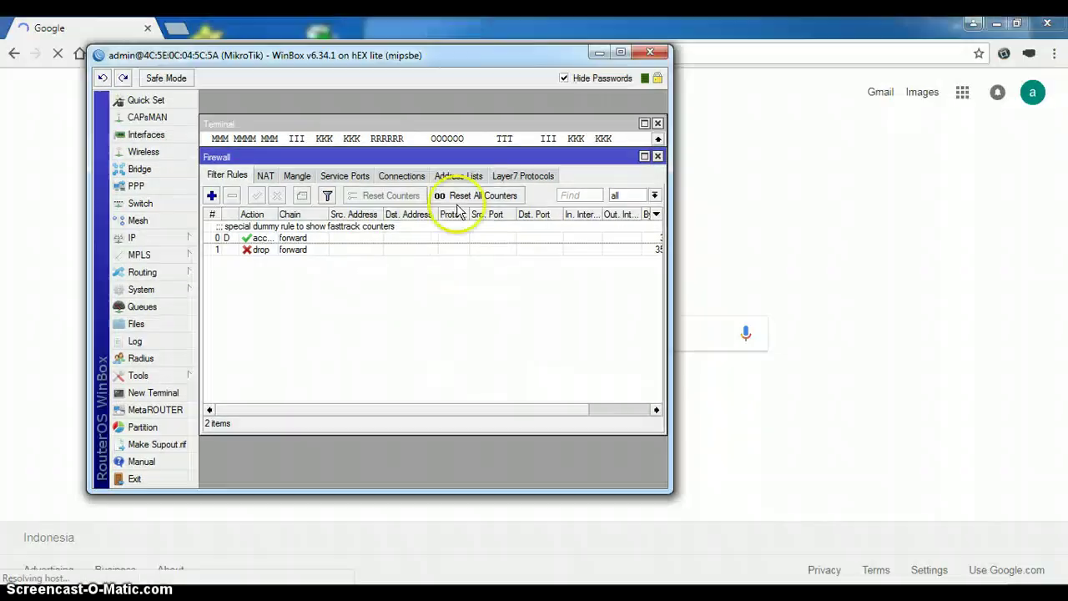
left_click_drag(468, 411, 584, 412)
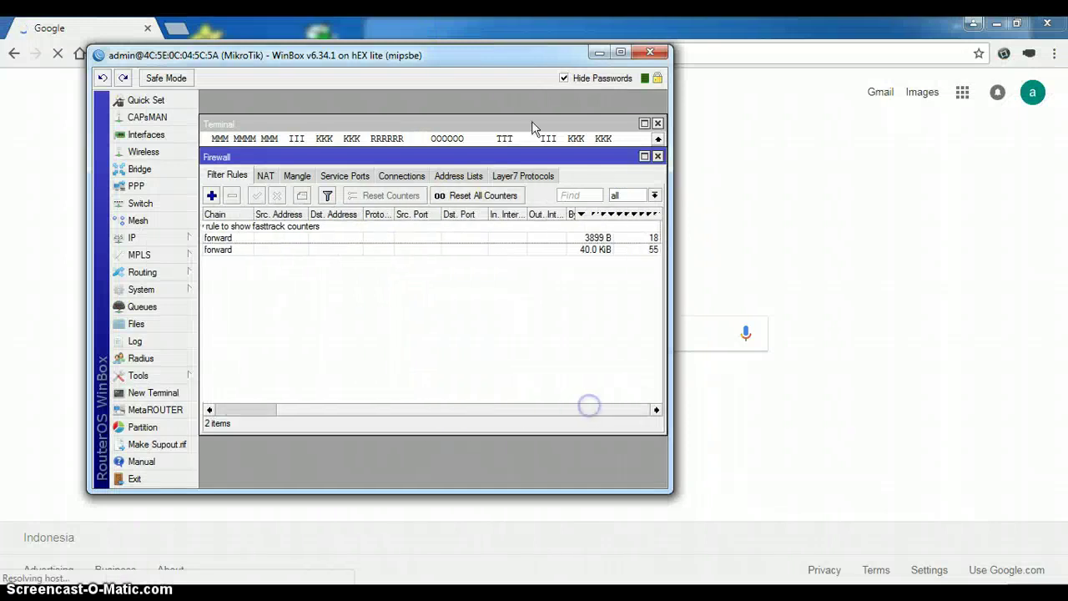
left_click_drag(515, 55, 521, 121)
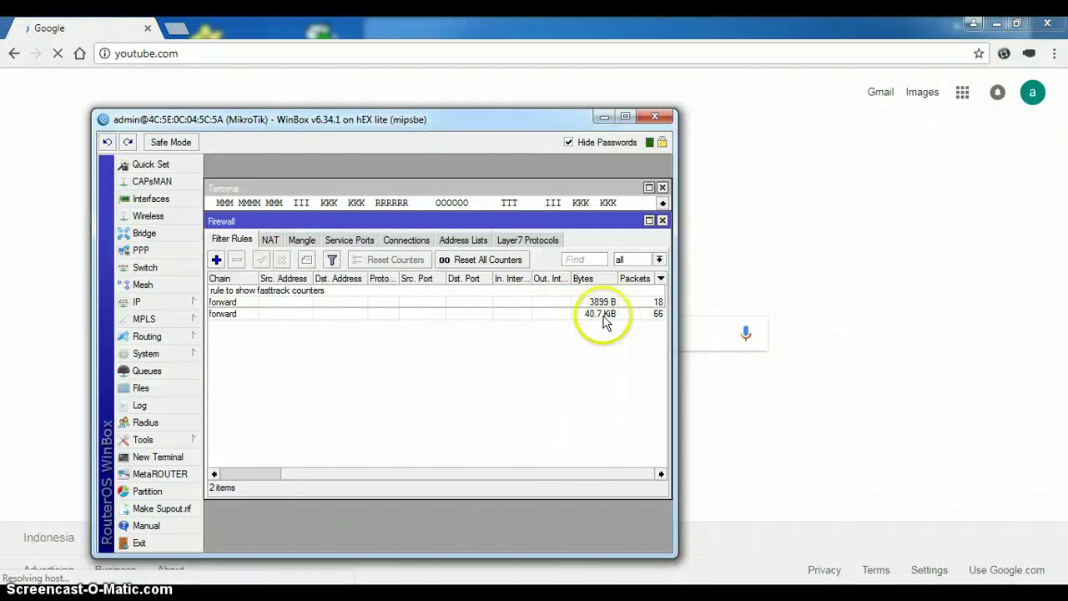
left_click(853, 261)
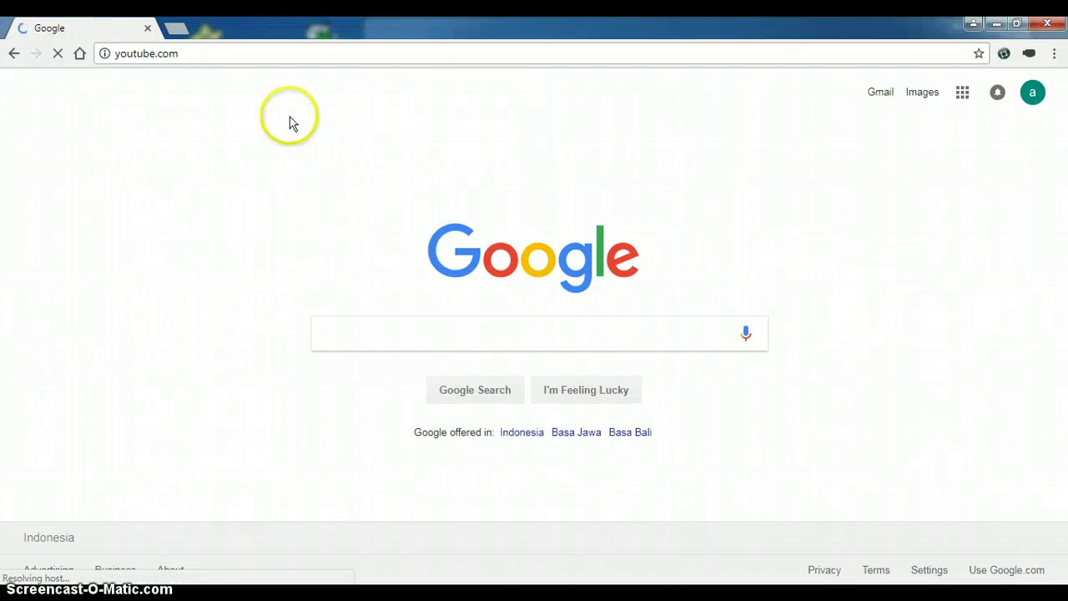
left_click(57, 54)
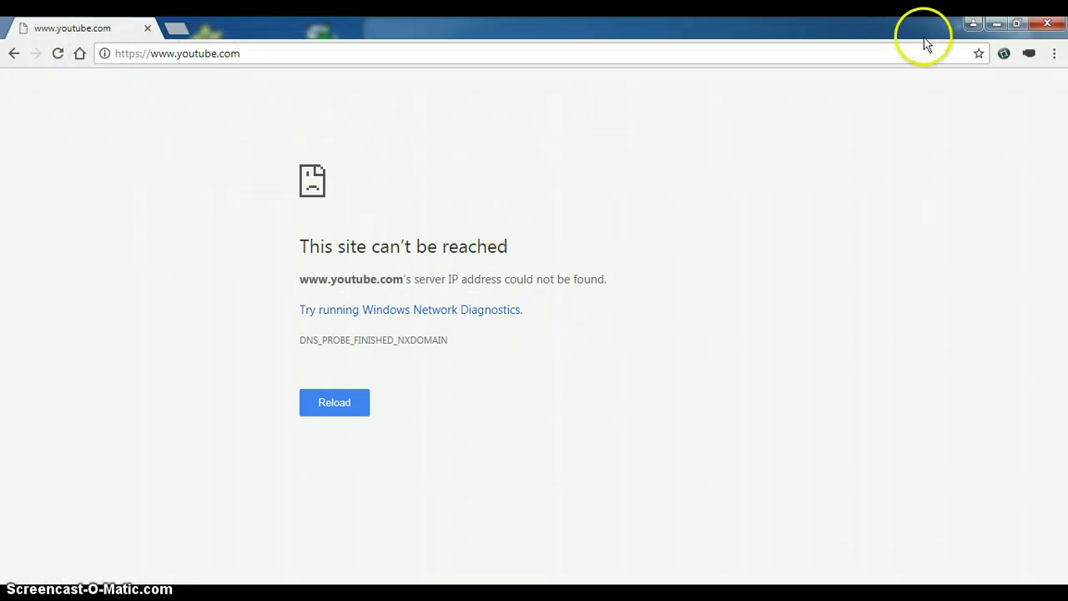
left_click(997, 23)
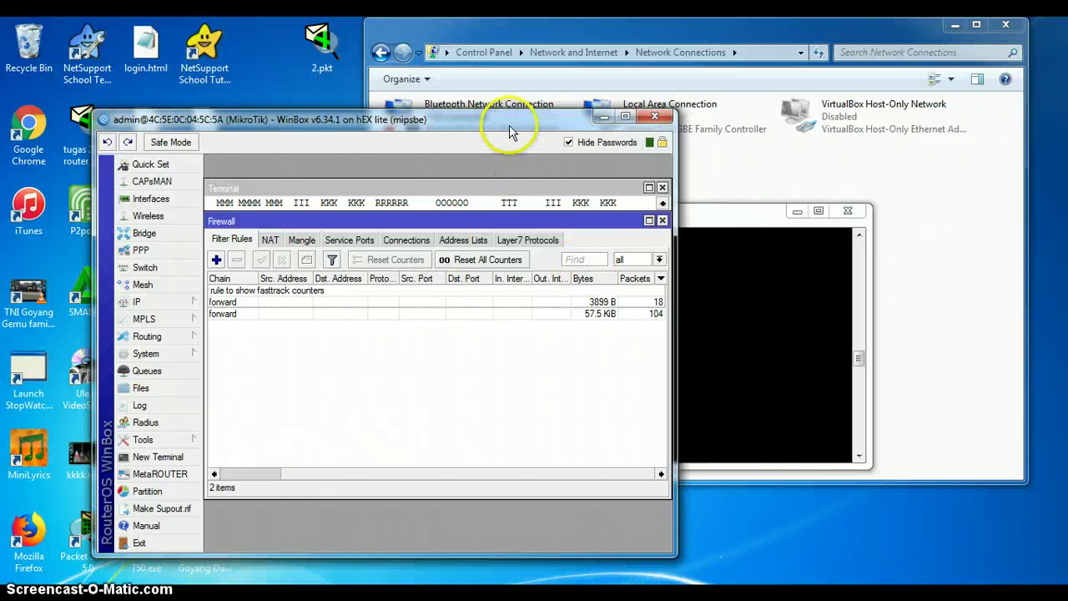
left_click_drag(525, 127, 603, 112)
left_click(703, 103)
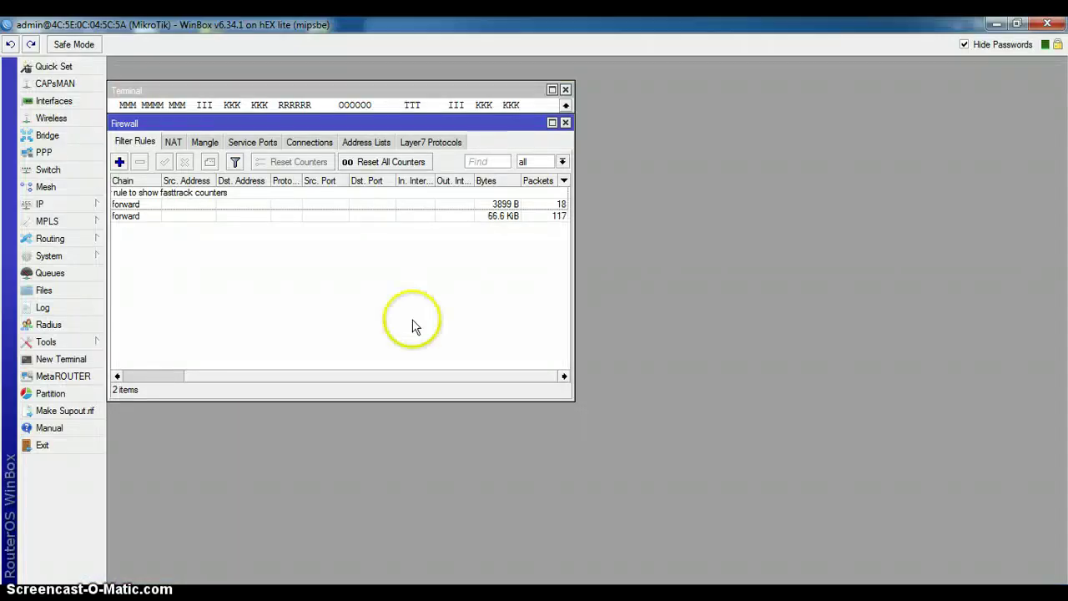
Step: Open IP > Hotspot and start, then cancel, a new user profile
left_click(66, 205)
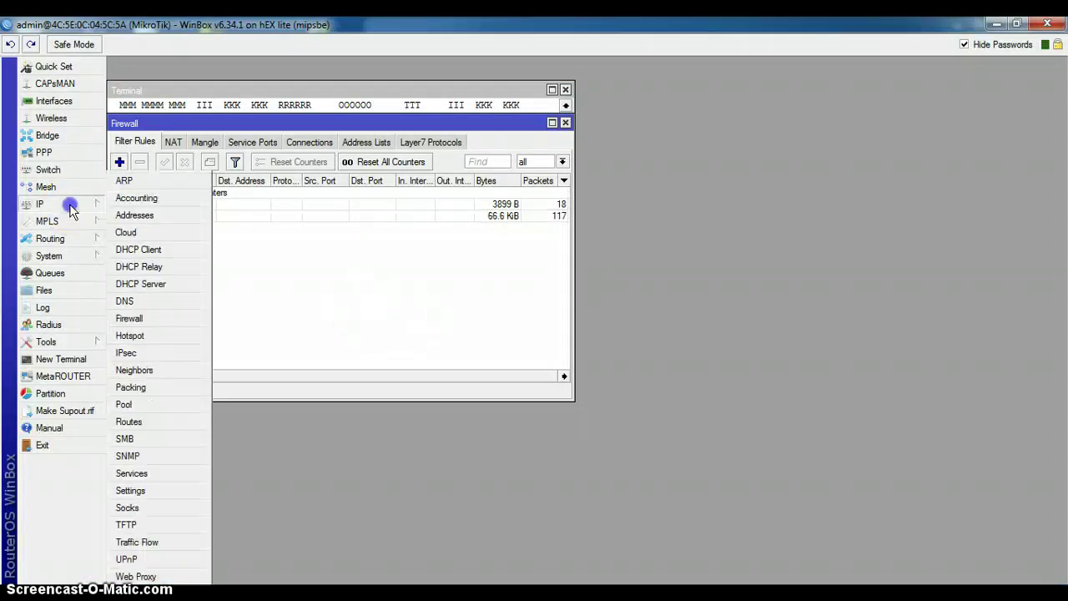
left_click(161, 340)
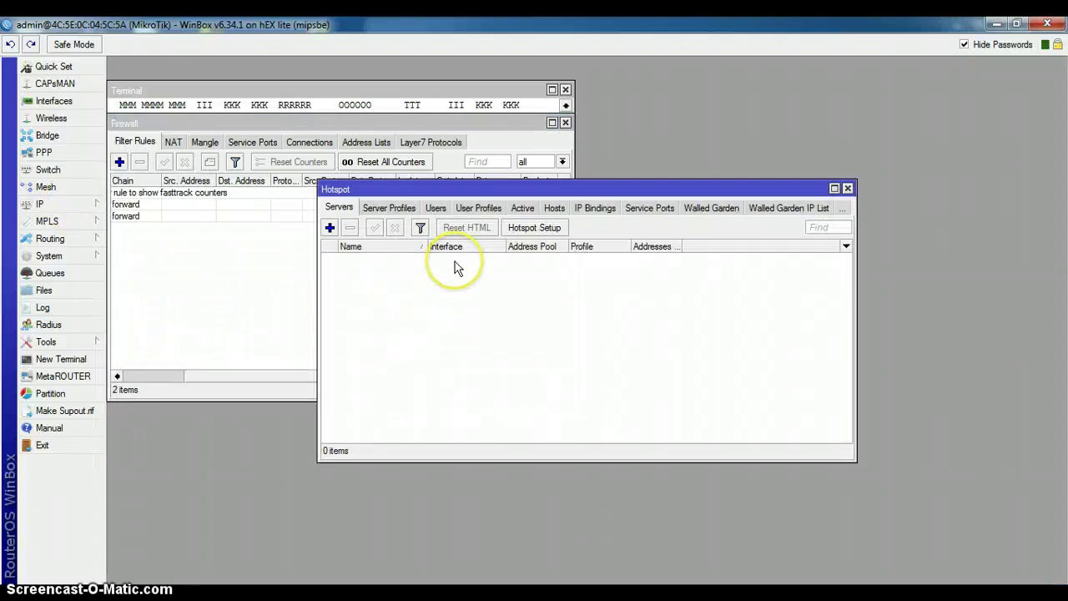
left_click(485, 209)
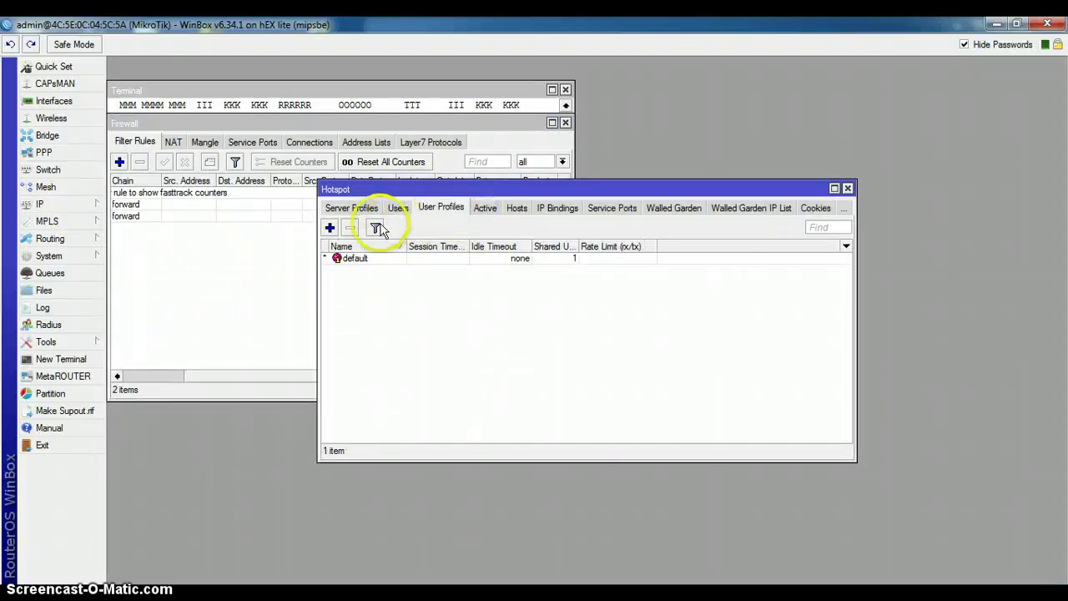
left_click(329, 227)
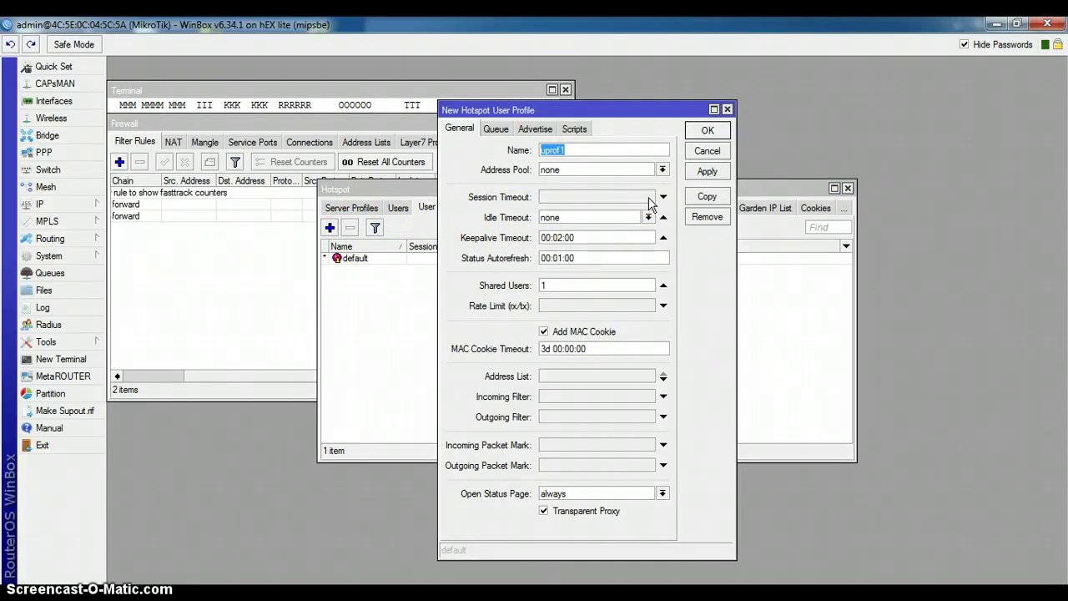
left_click(706, 151)
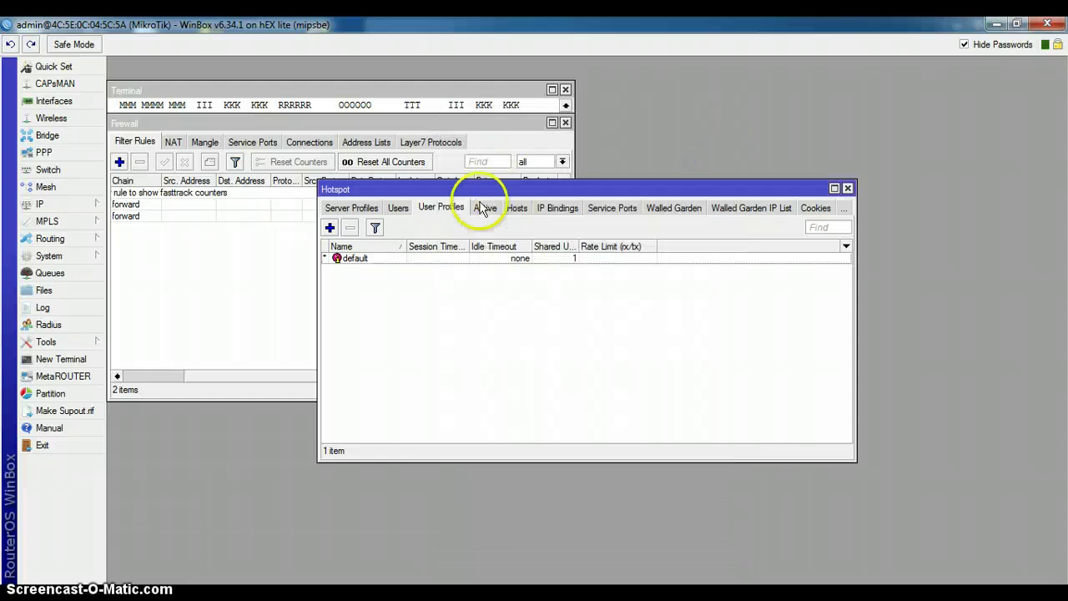
Step: Browse the Users, Server Profiles and Servers tabs, then start a new user profile
left_click(399, 211)
left_click(425, 211)
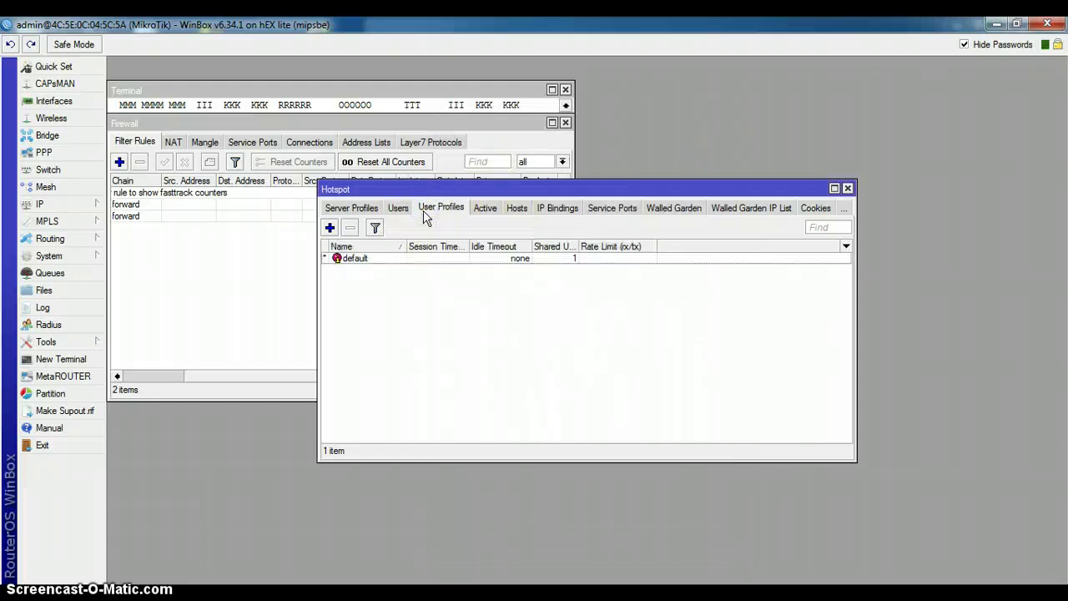
left_click(360, 206)
left_click(342, 218)
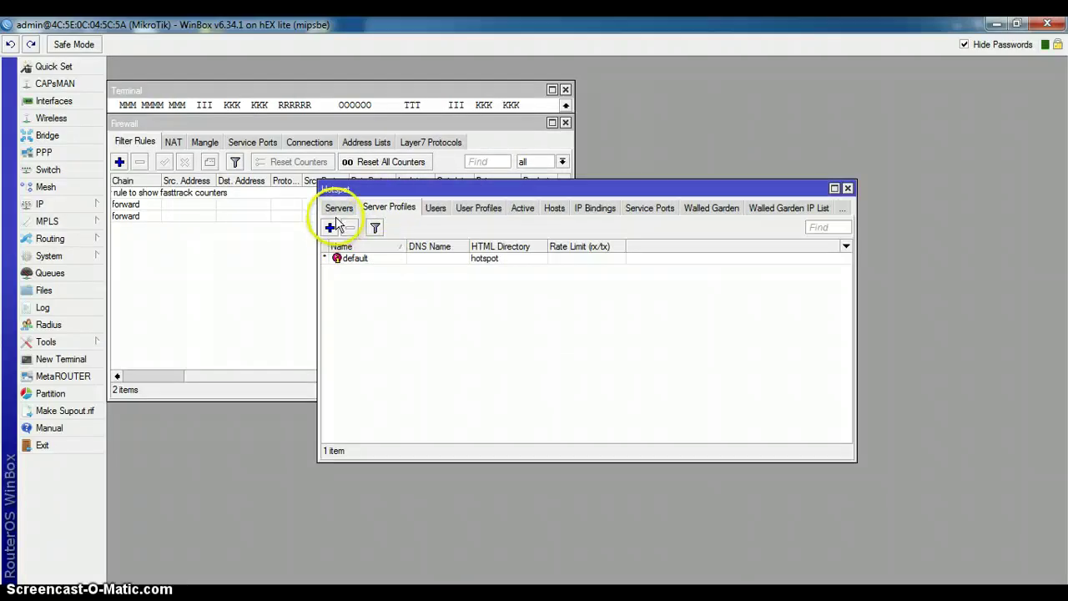
left_click(338, 209)
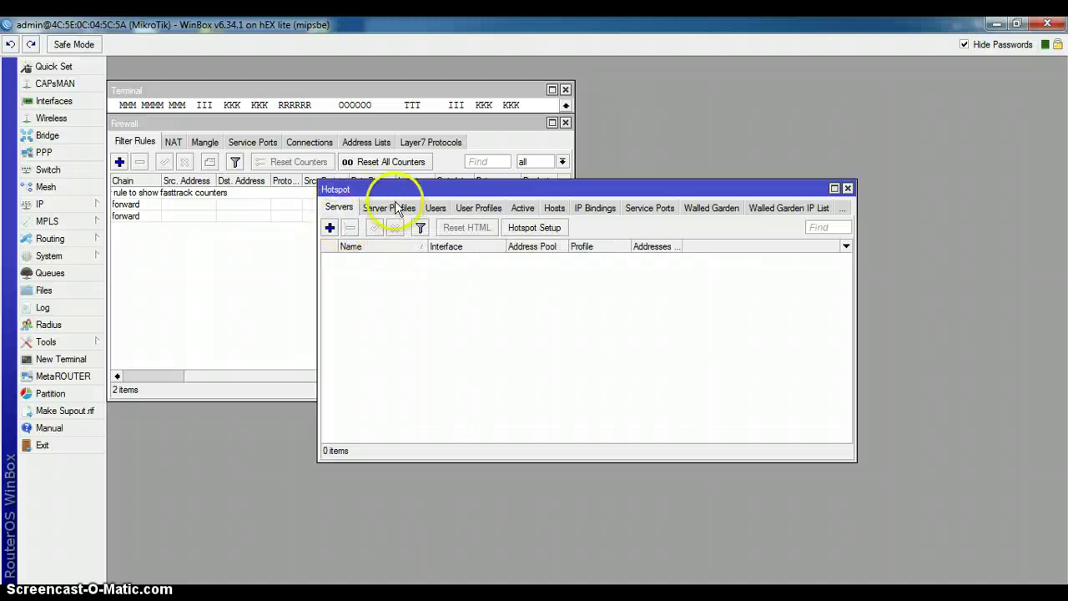
left_click(467, 209)
left_click(330, 228)
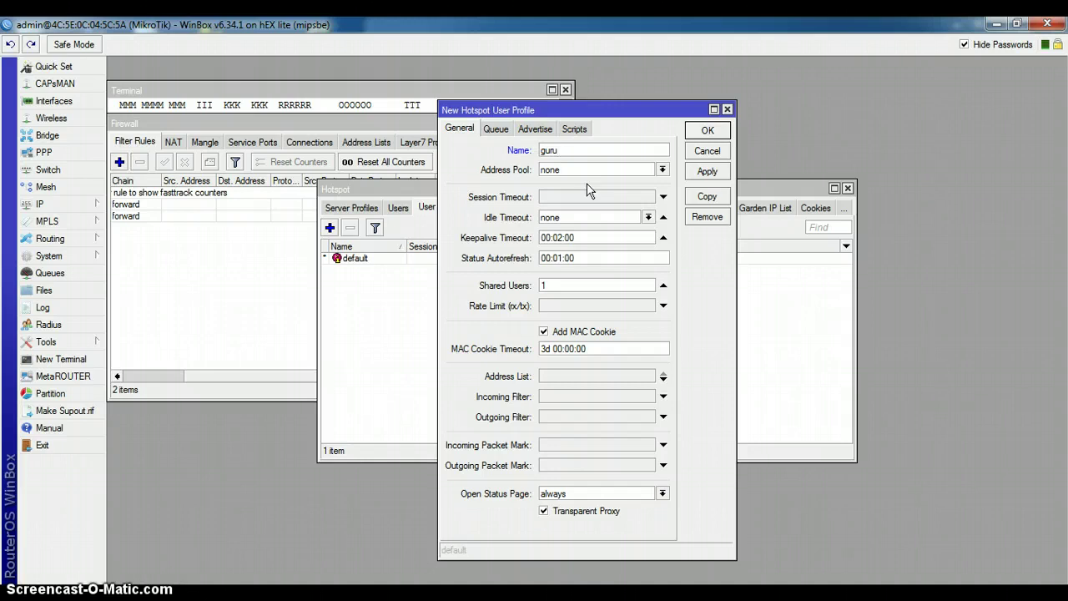
Step: Save and close the new guru user profile
left_click(707, 172)
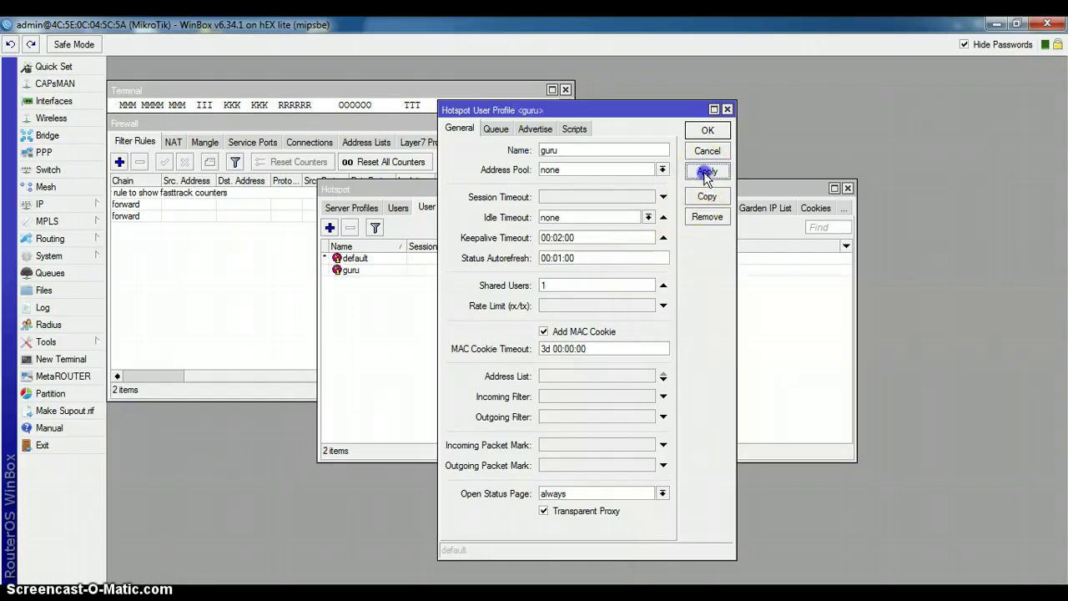
left_click(704, 136)
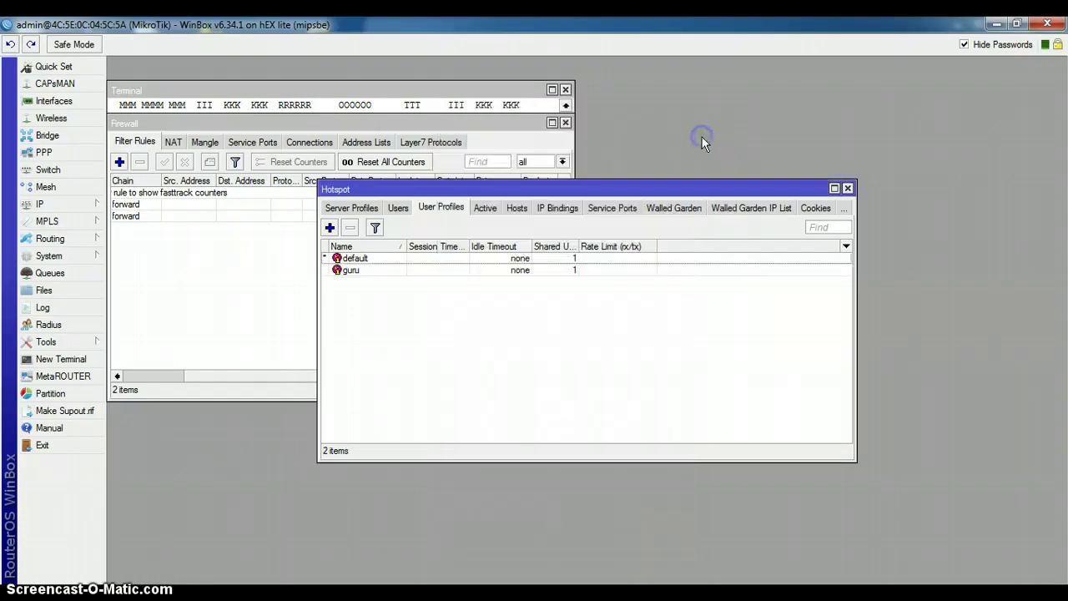
left_click(508, 244)
left_click(357, 230)
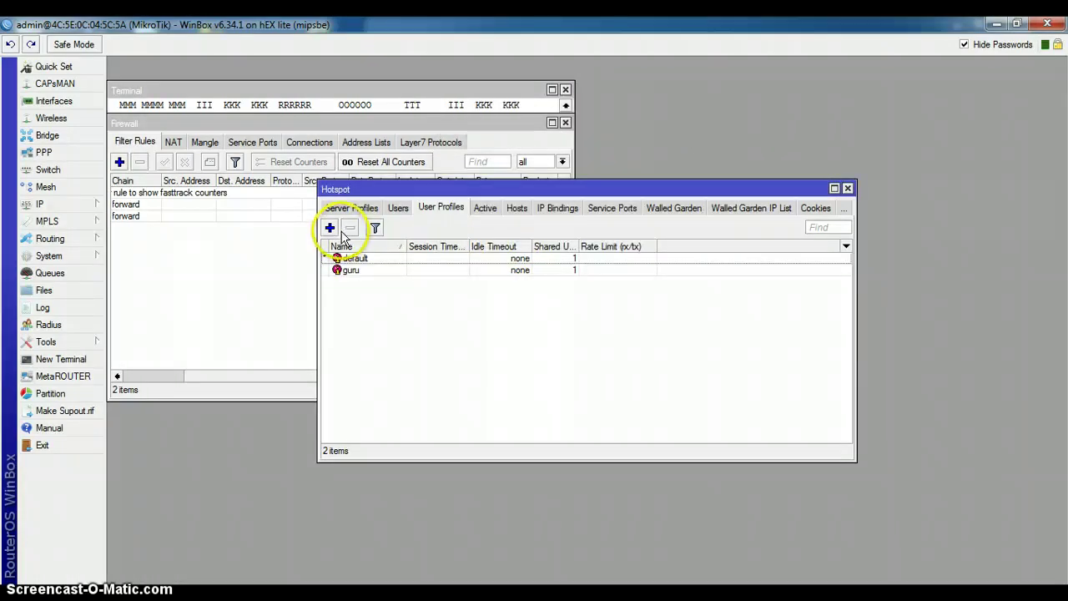
Step: Add user profile siswa with rate limit 256k/256k
left_click(330, 228)
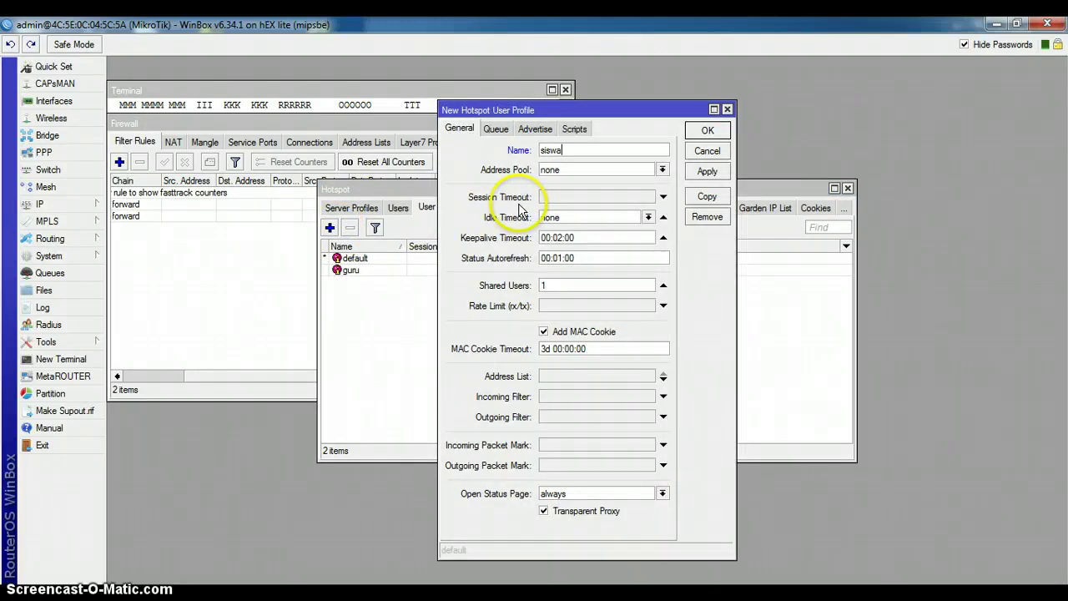
left_click(632, 306)
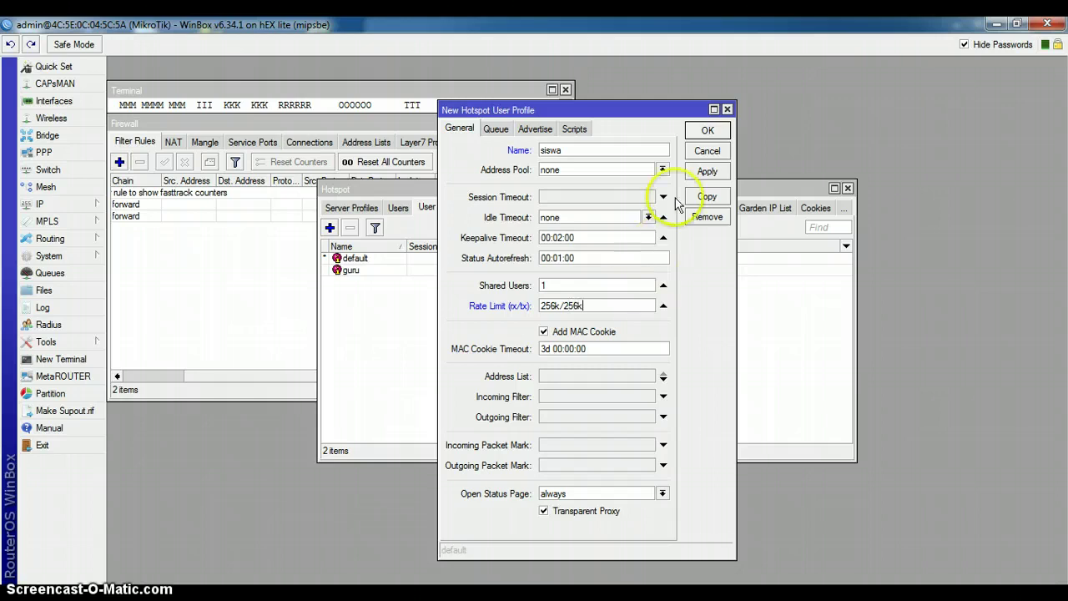
left_click(704, 173)
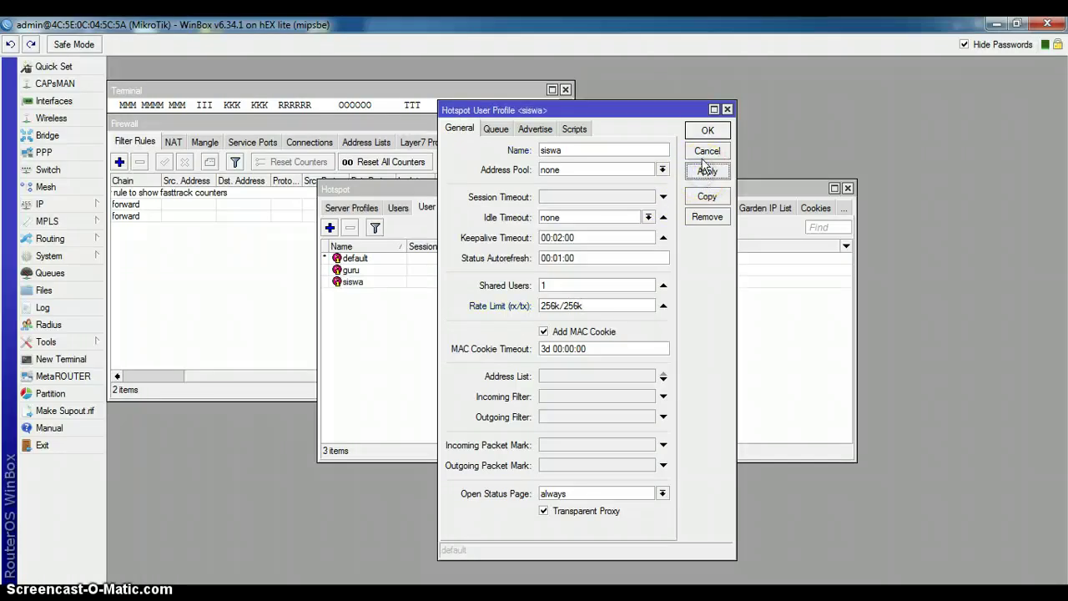
left_click(707, 130)
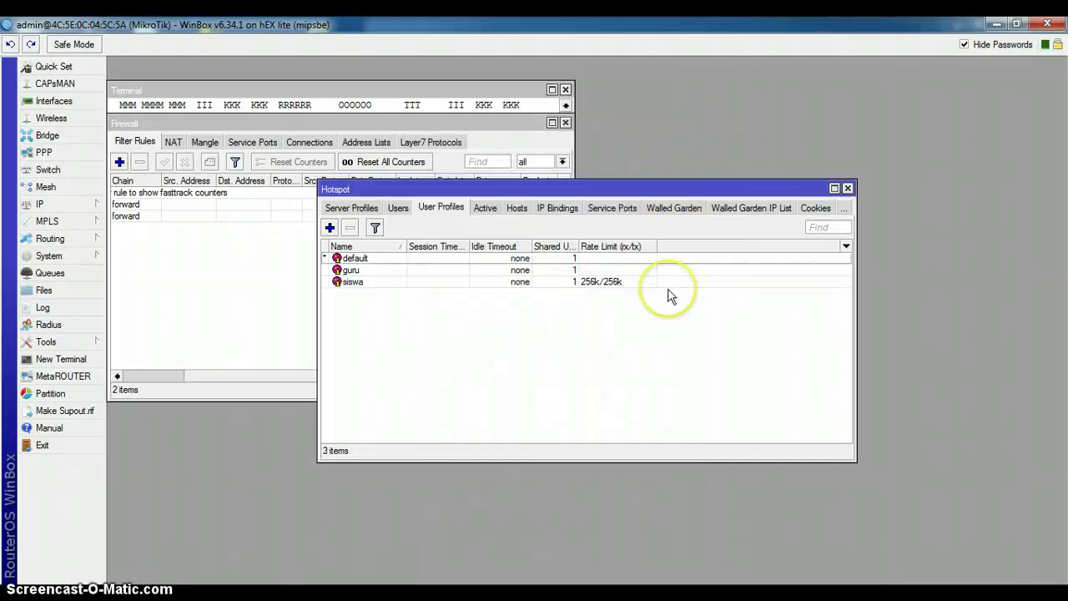
left_click(399, 209)
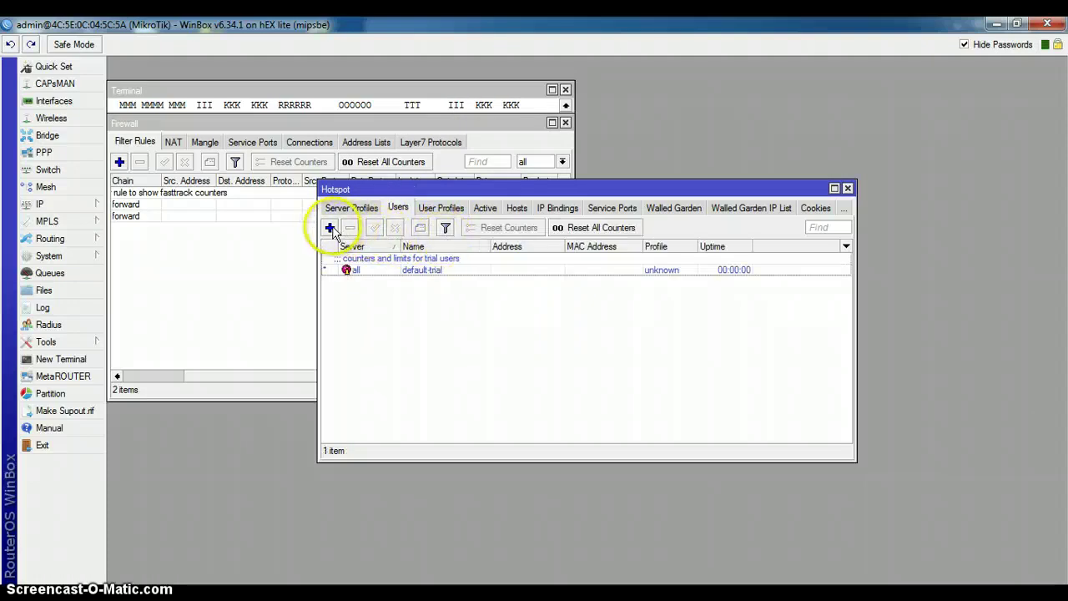
Step: Add hotspot user guru with a password and the guru profile
left_click(332, 228)
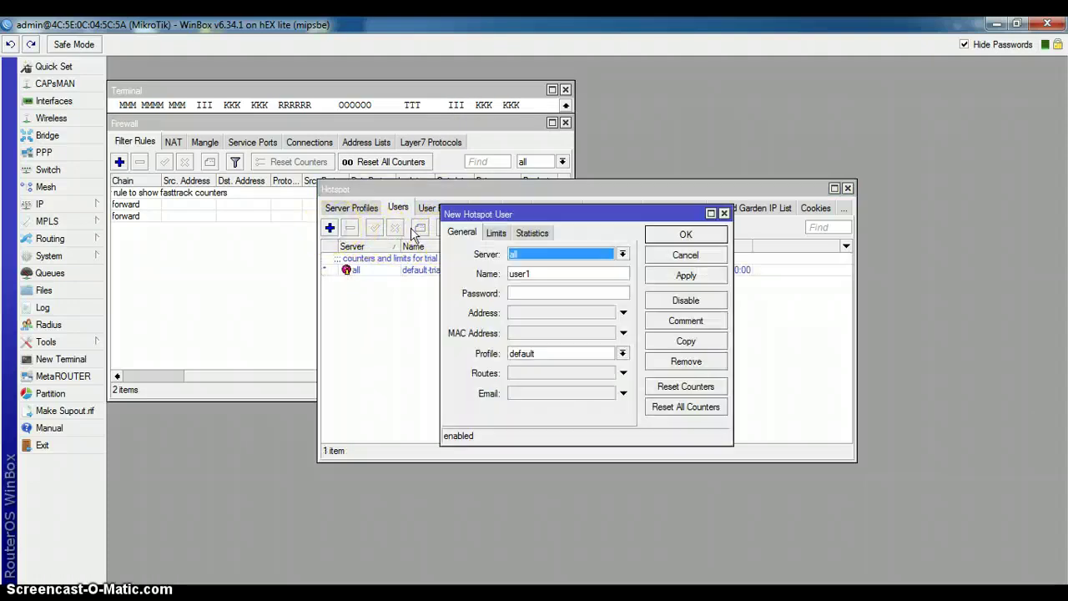
double_click(535, 274)
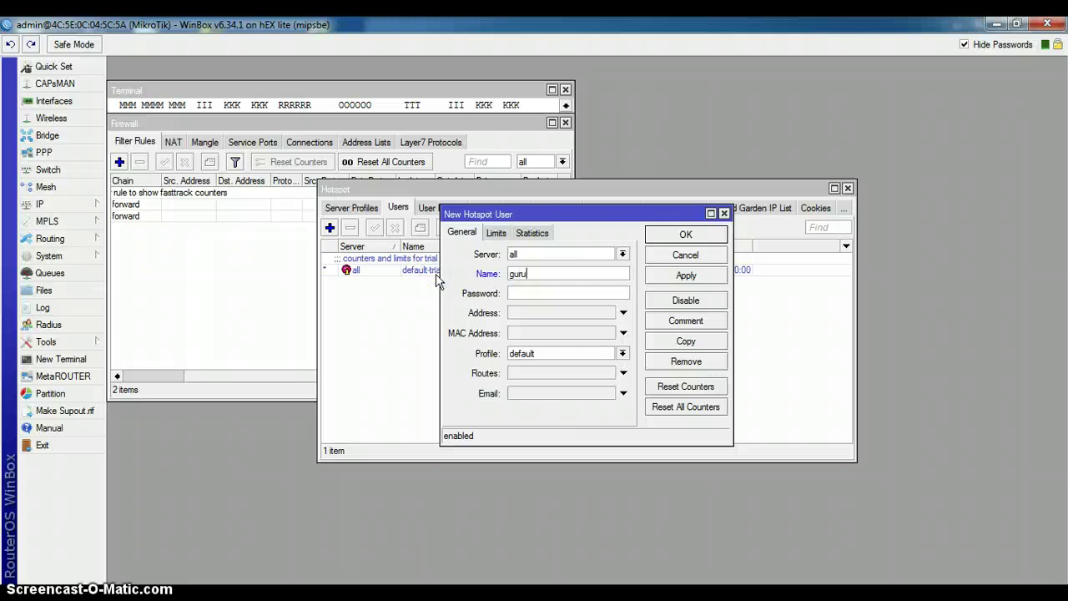
left_click(544, 296)
left_click(622, 354)
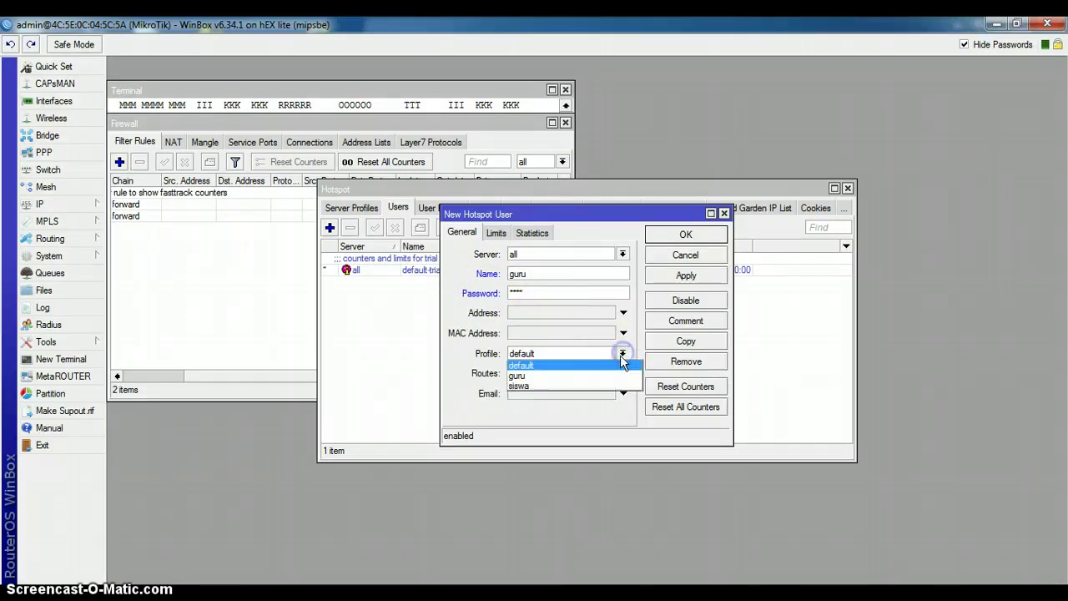
left_click(618, 376)
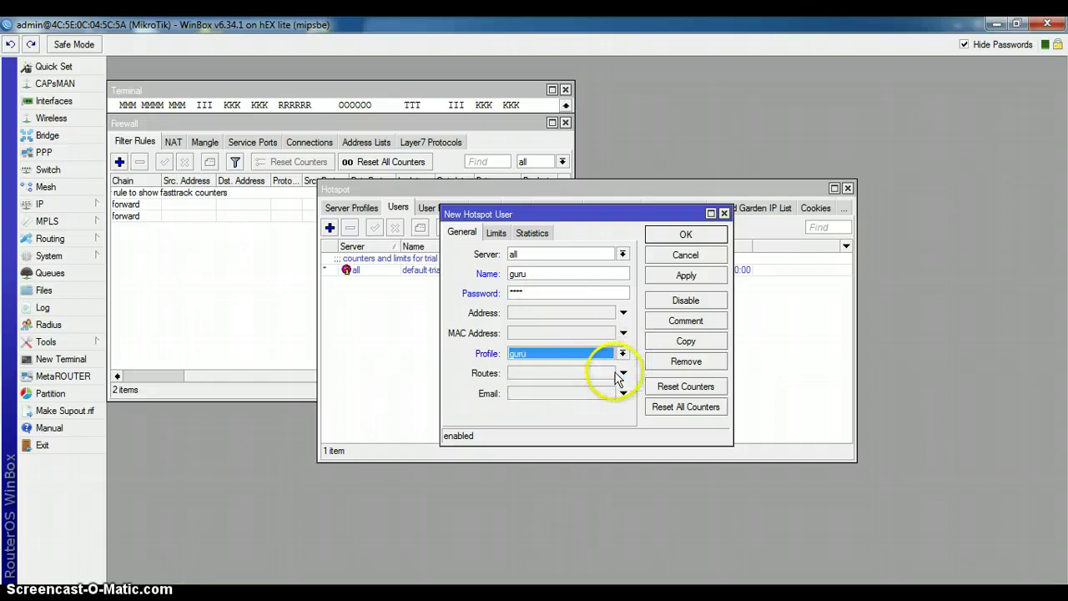
left_click(682, 277)
left_click(685, 235)
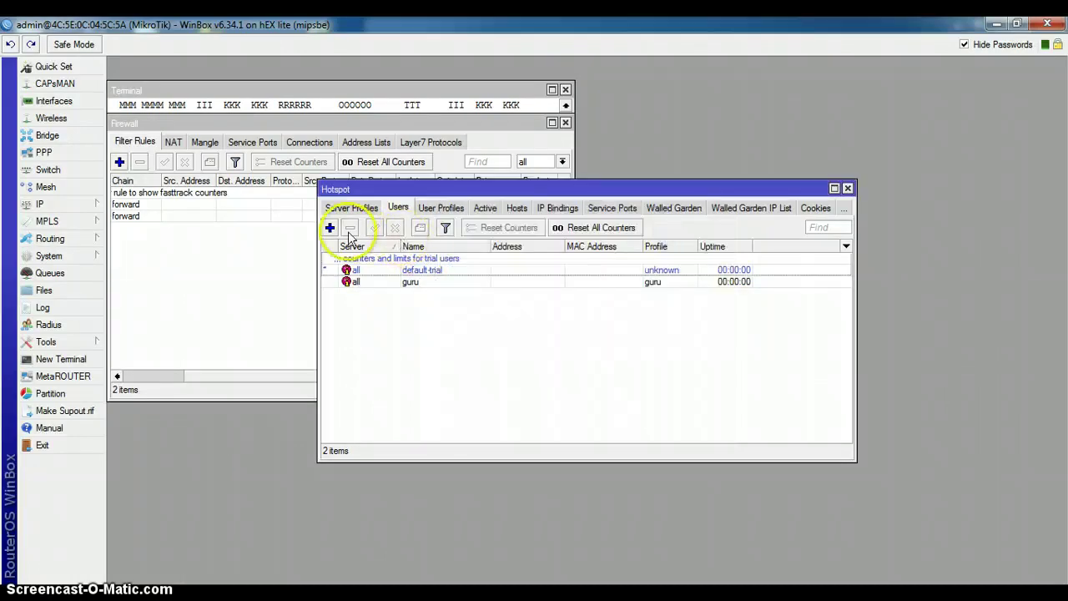
Step: Add hotspot user siswa with a password and the siswa profile
left_click(330, 227)
left_click(525, 288)
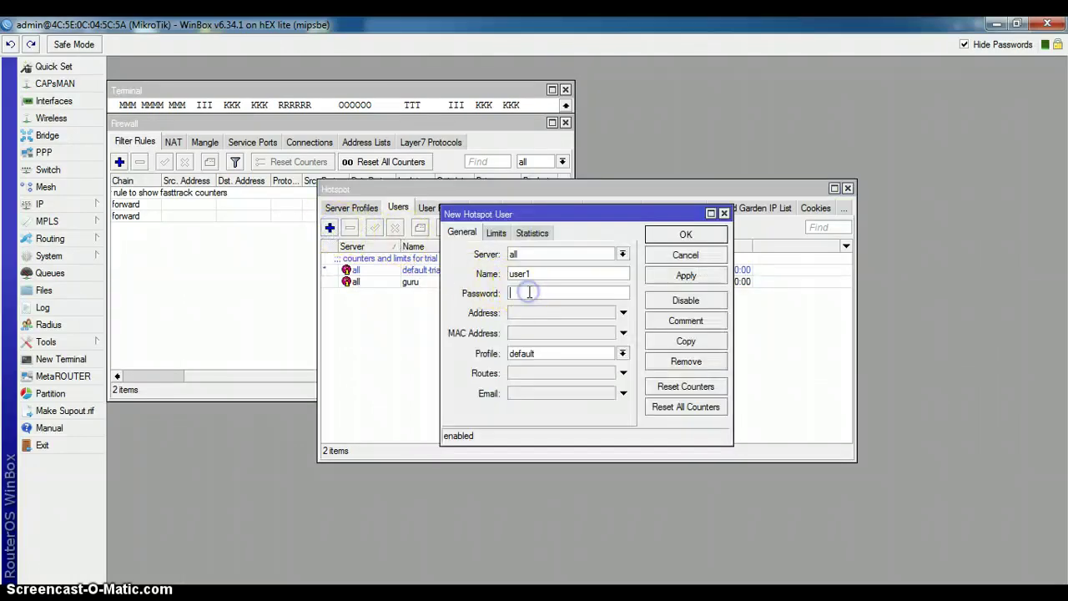
double_click(534, 275)
left_click(520, 291)
left_click(622, 353)
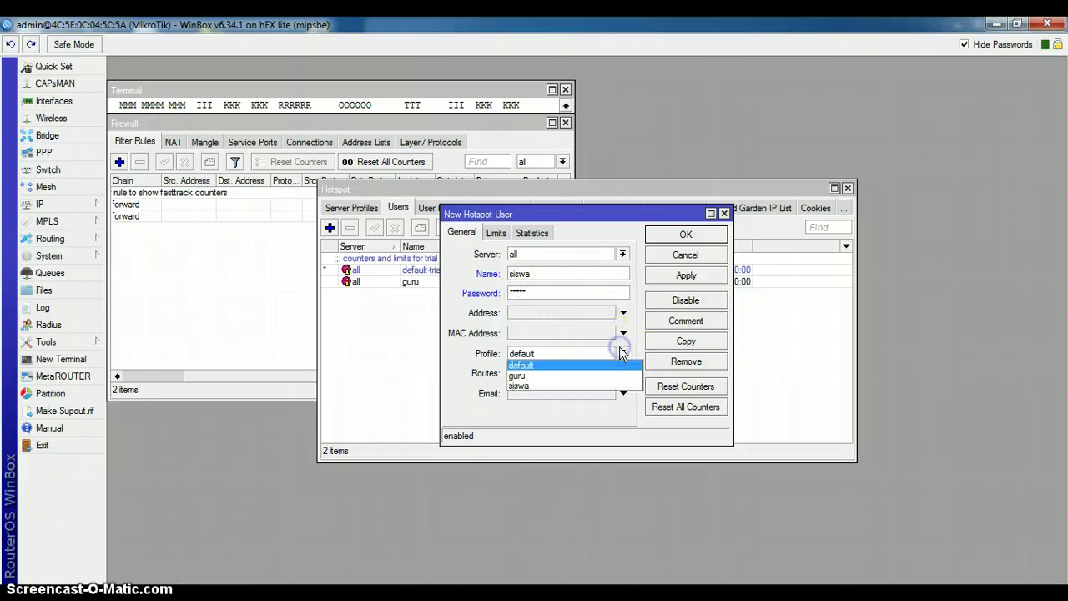
left_click(603, 388)
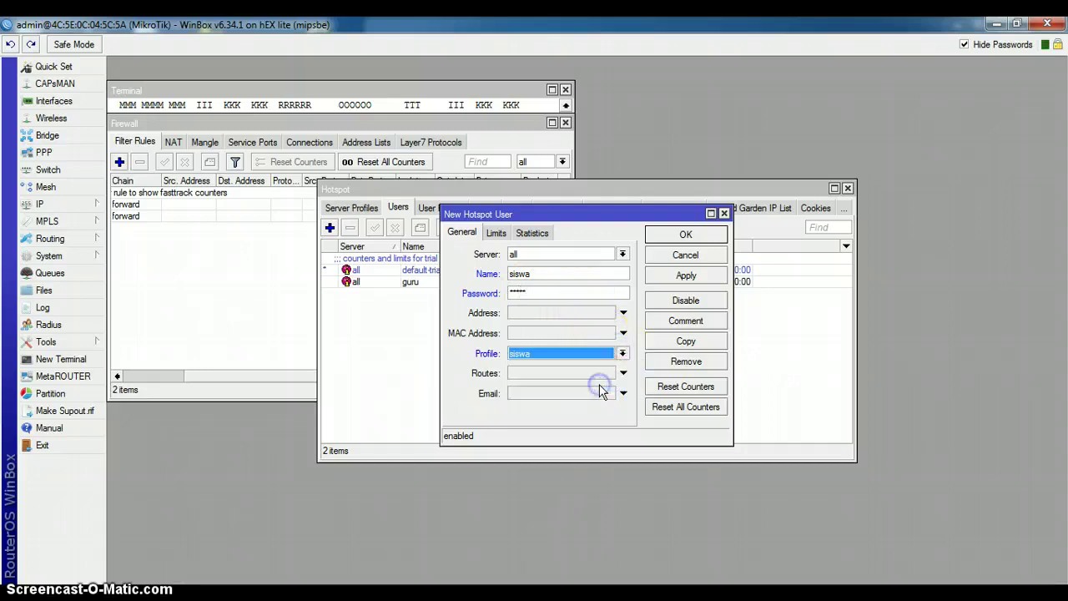
left_click(680, 282)
left_click(683, 236)
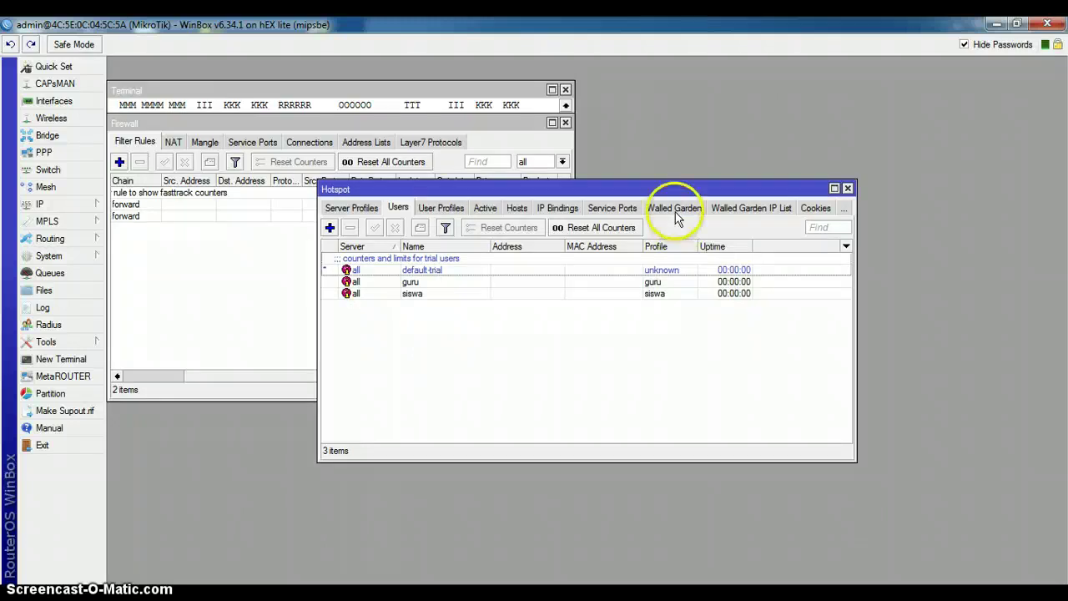
left_click(675, 212)
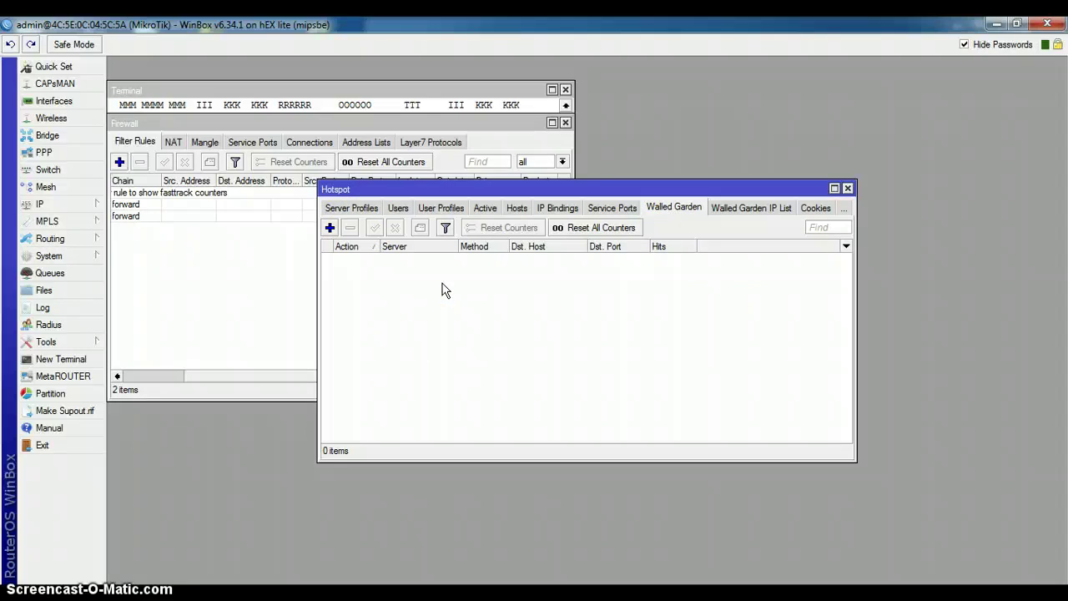
Step: Allow destination host bsnp-indonesia.org in the walled garden, then close the Hotspot window
left_click(330, 228)
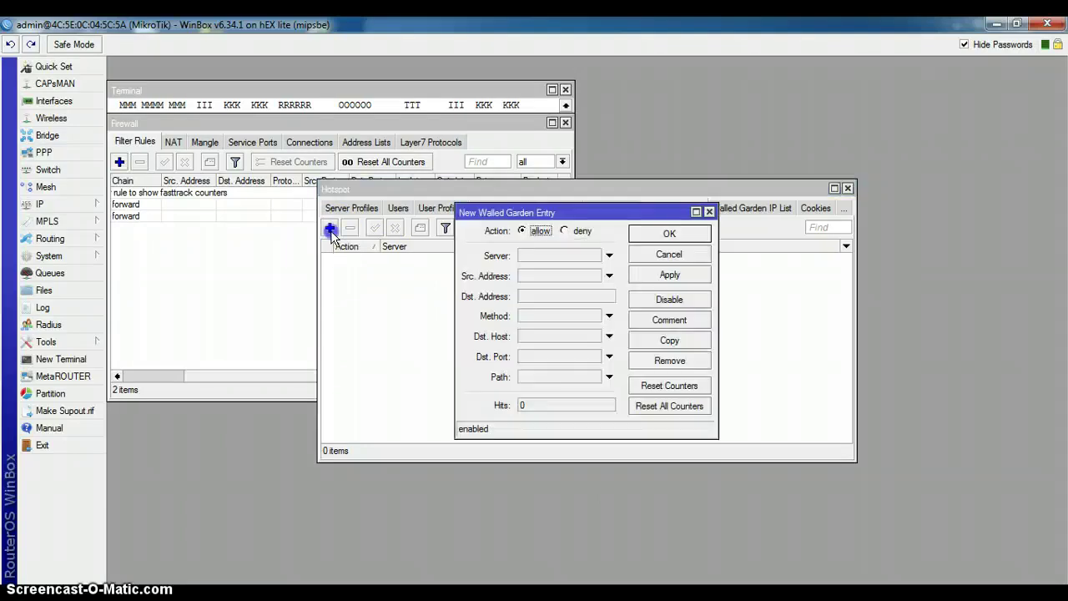
left_click(558, 335)
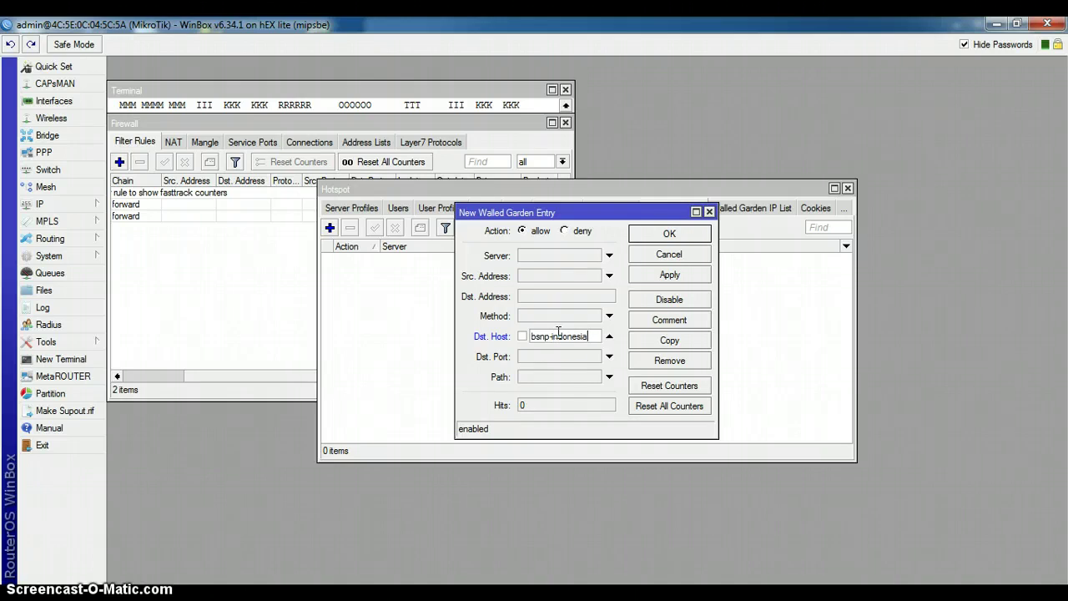
left_click(558, 332)
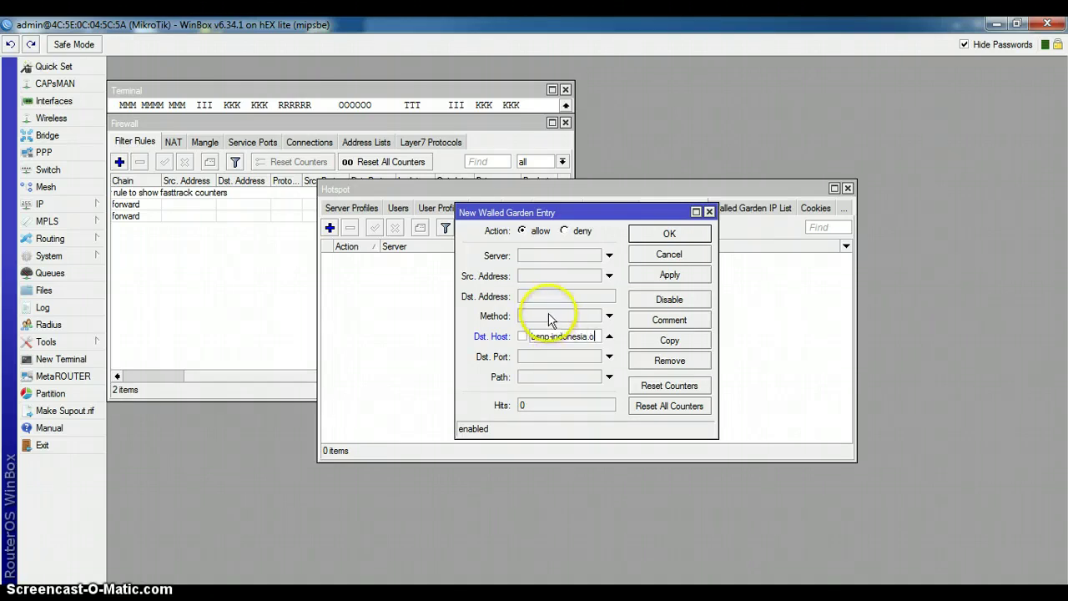
left_click(663, 275)
left_click(668, 233)
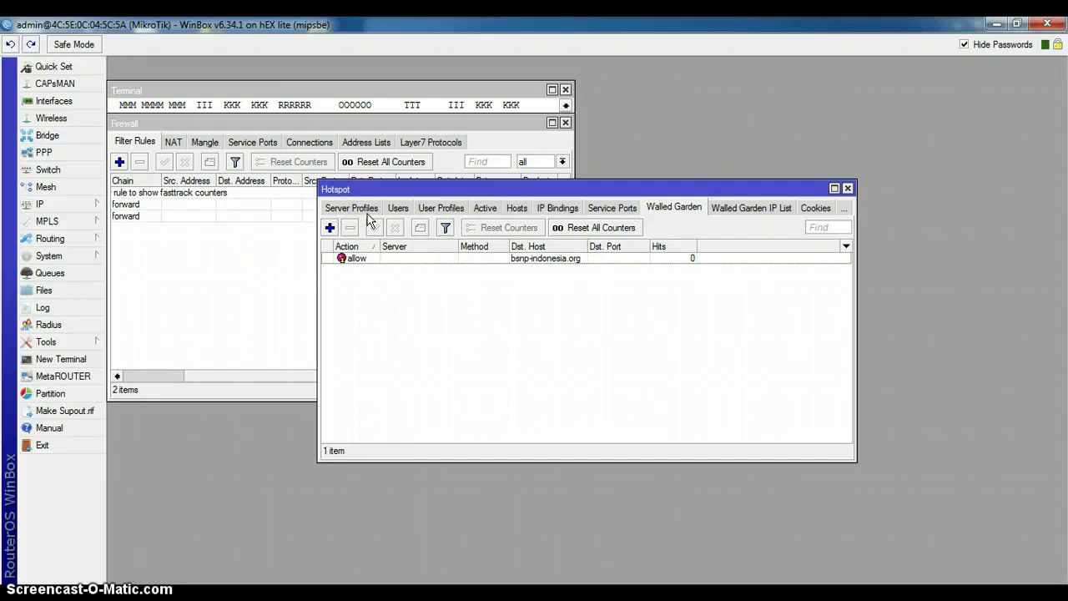
left_click(847, 189)
left_click(98, 205)
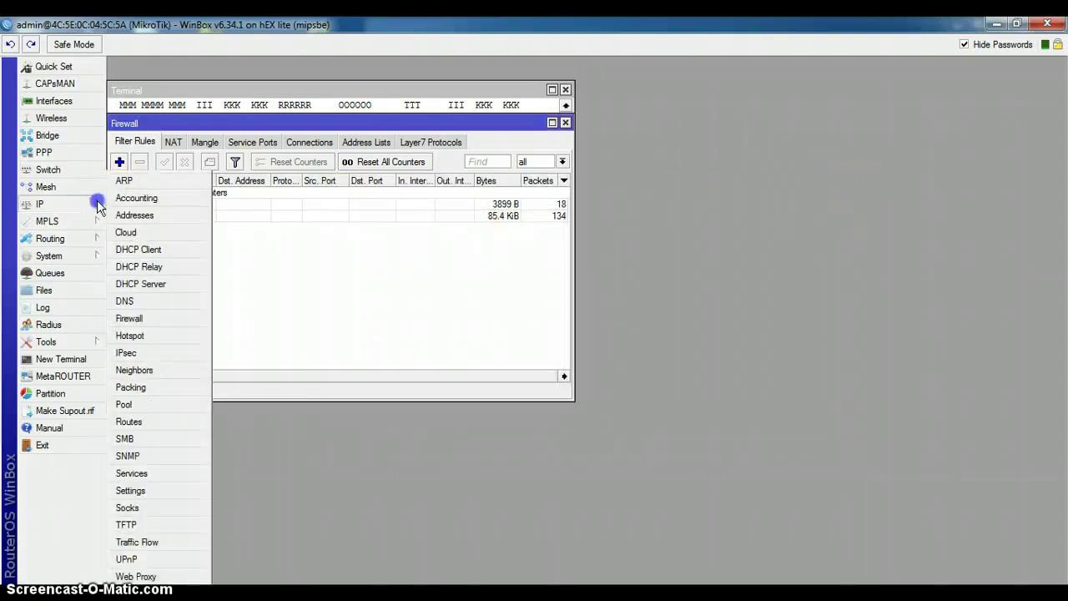
left_click(133, 334)
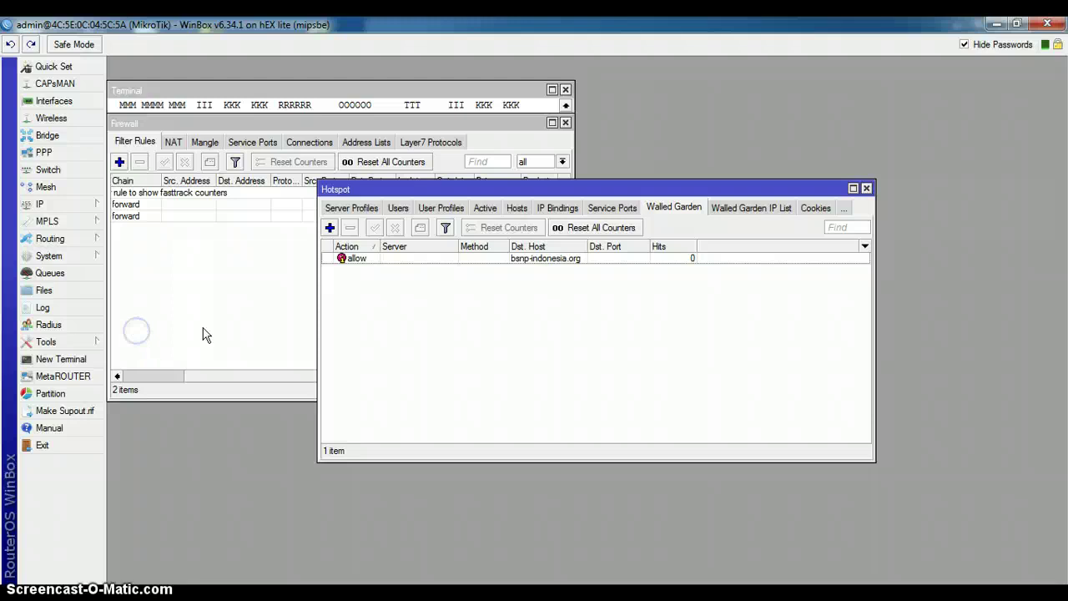
left_click(349, 211)
Step: Abandon a manual server entry, launch Hotspot Setup and choose interface ether4
left_click(338, 207)
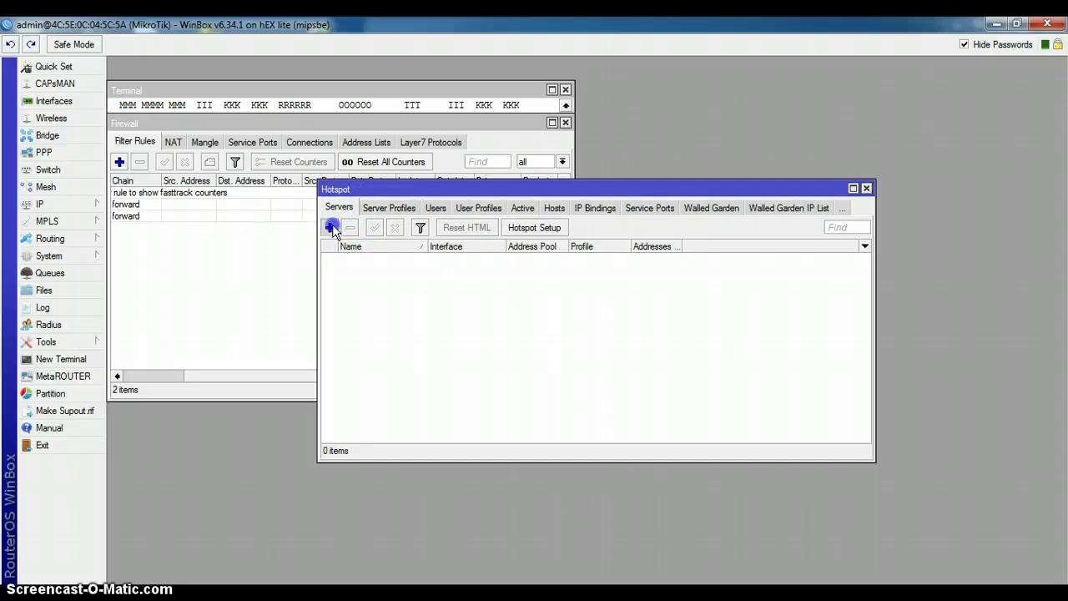
left_click(331, 227)
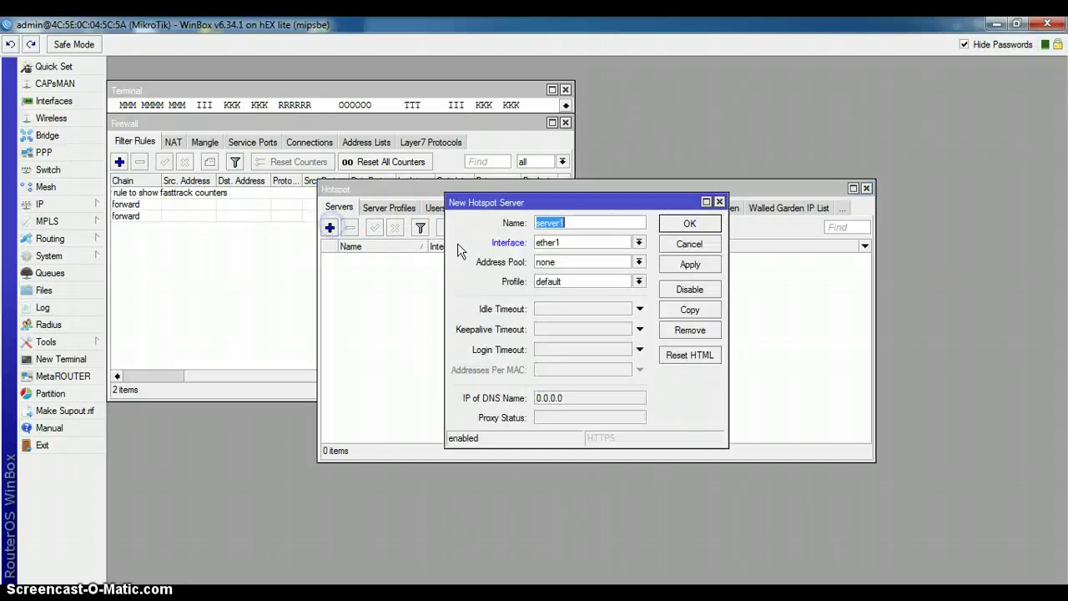
left_click(679, 247)
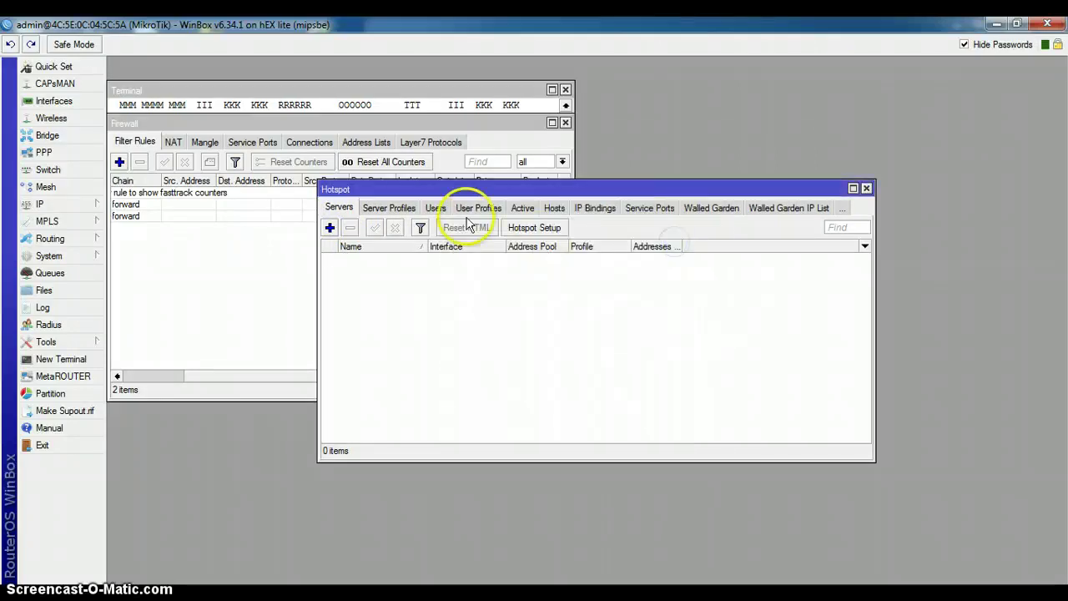
left_click(534, 227)
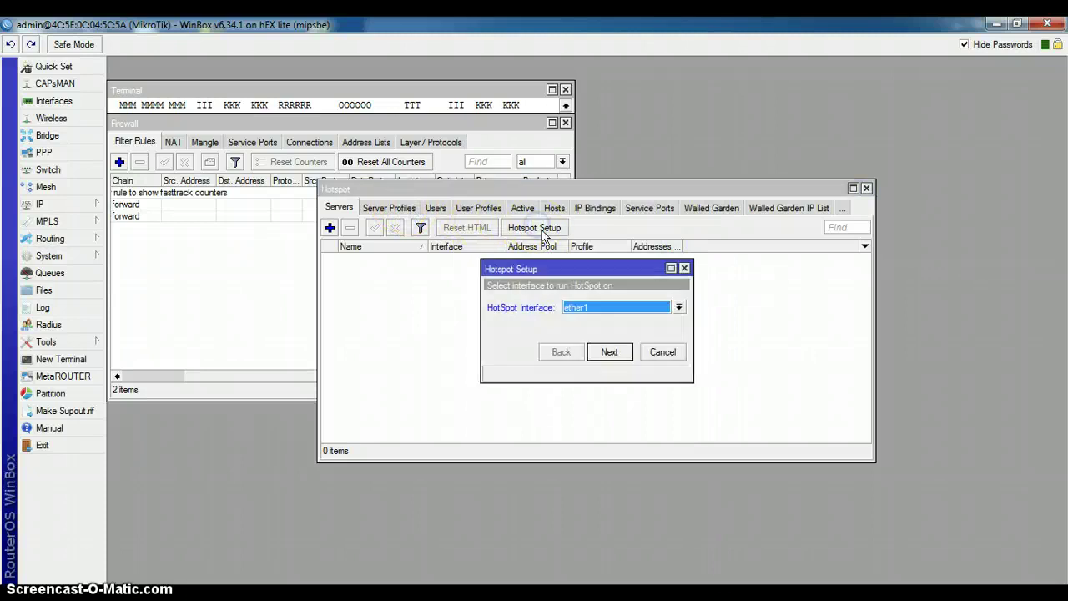
left_click(614, 309)
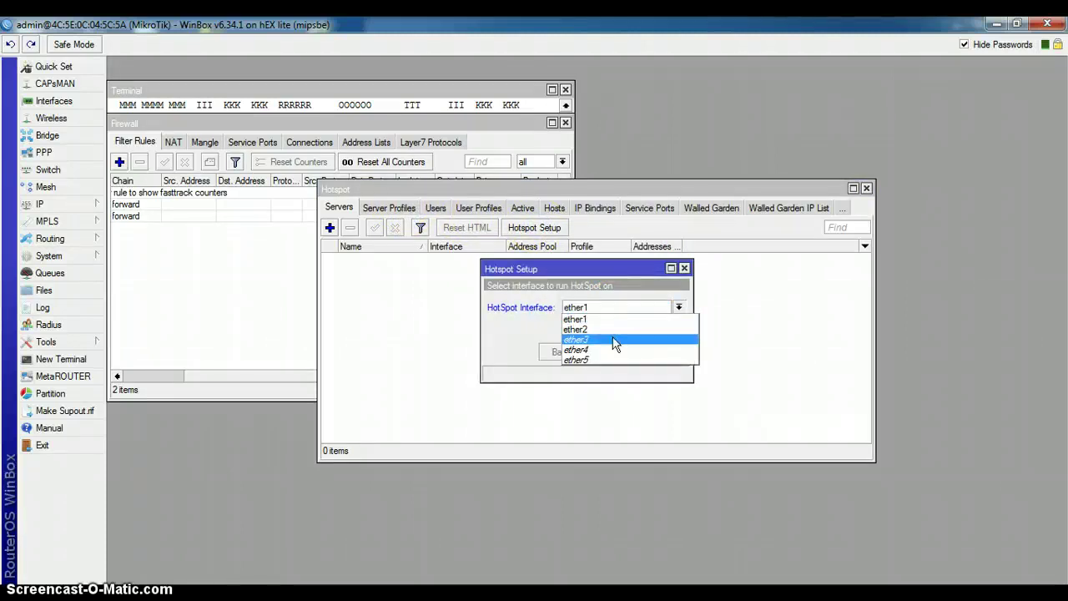
left_click(615, 340)
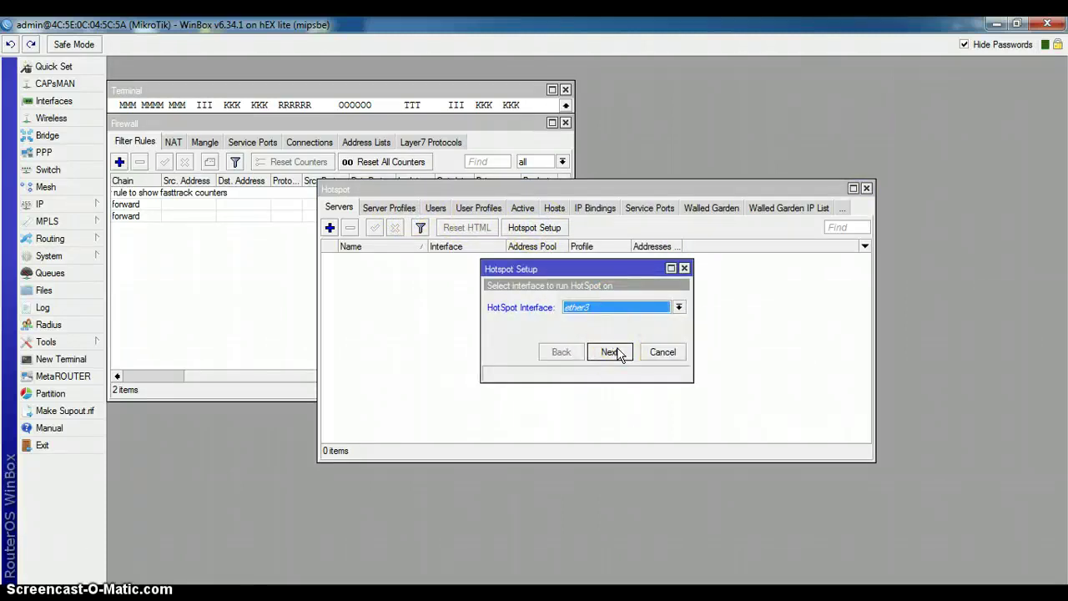
left_click(618, 309)
left_click(612, 356)
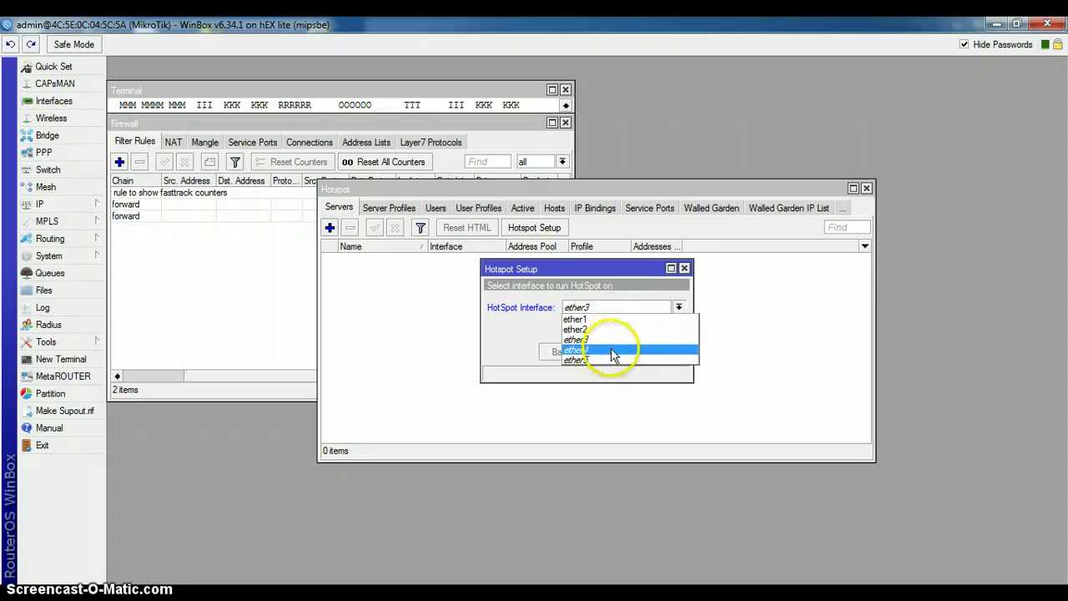
left_click(610, 352)
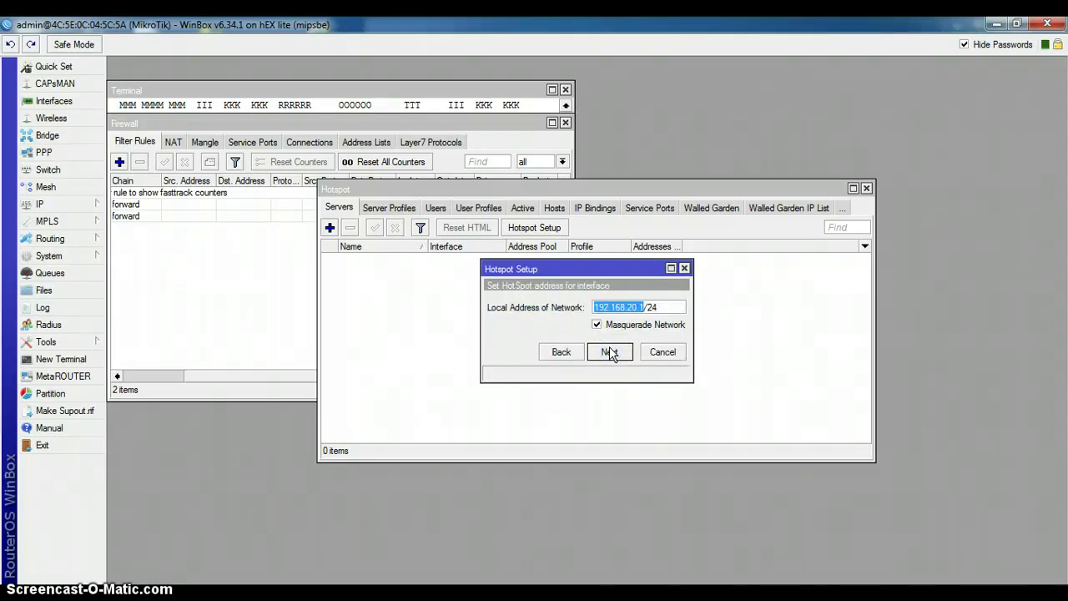
Step: Disable masquerading, accept 192.168.20.1/24 and the defaults, and enter DNS name sekolah.sch.id
left_click(597, 325)
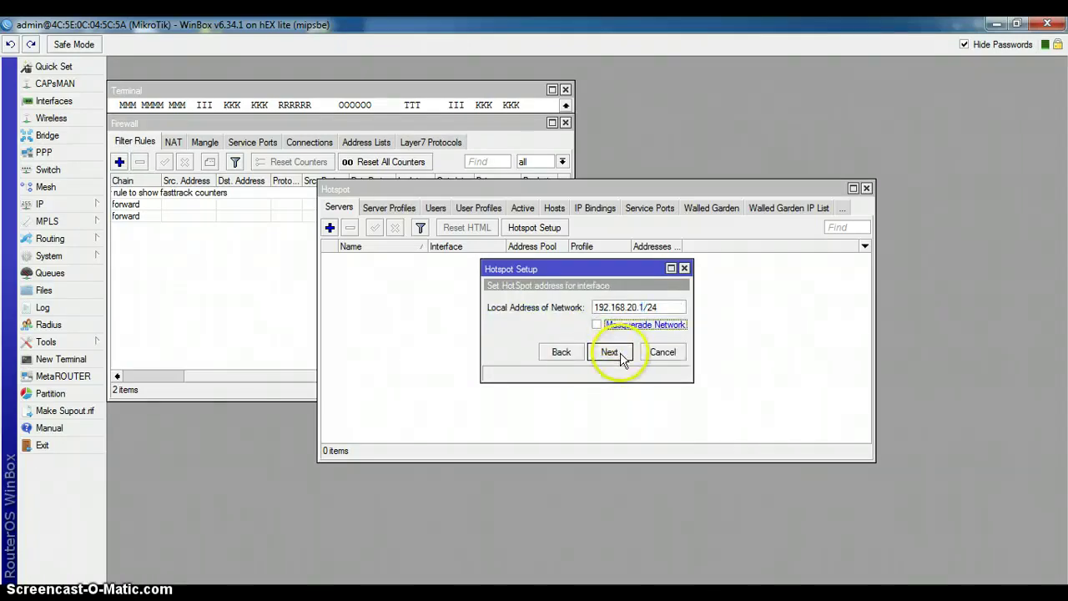
left_click(610, 352)
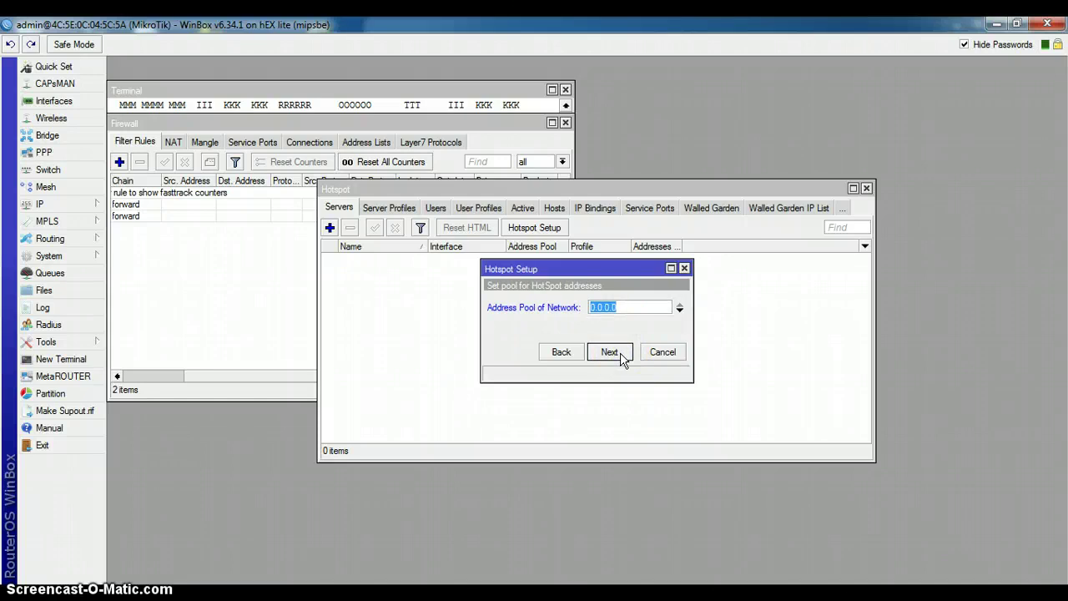
left_click(621, 356)
left_click(610, 353)
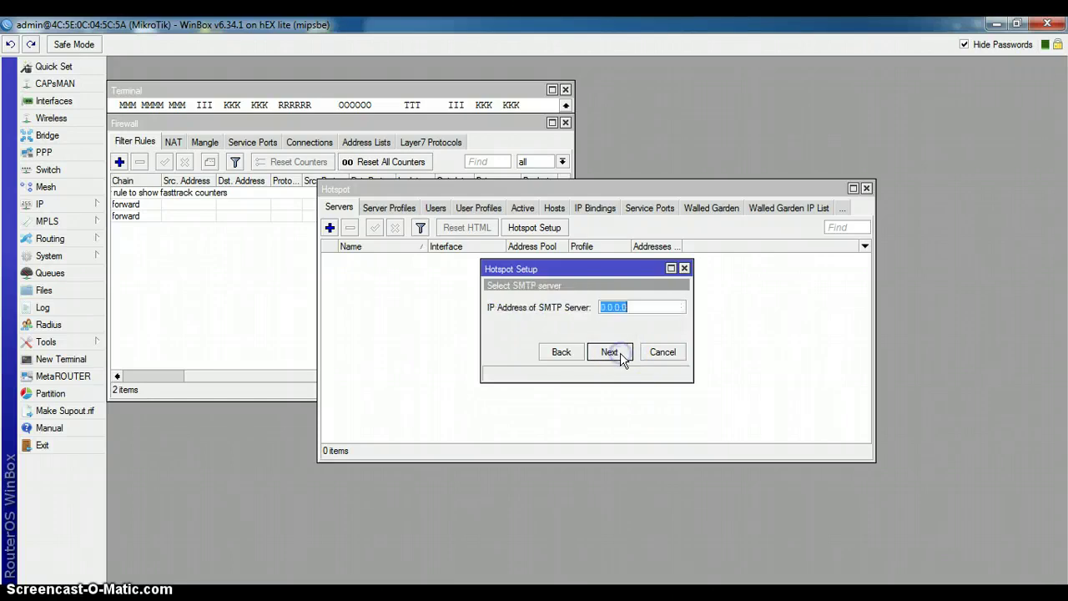
left_click(610, 353)
left_click(621, 357)
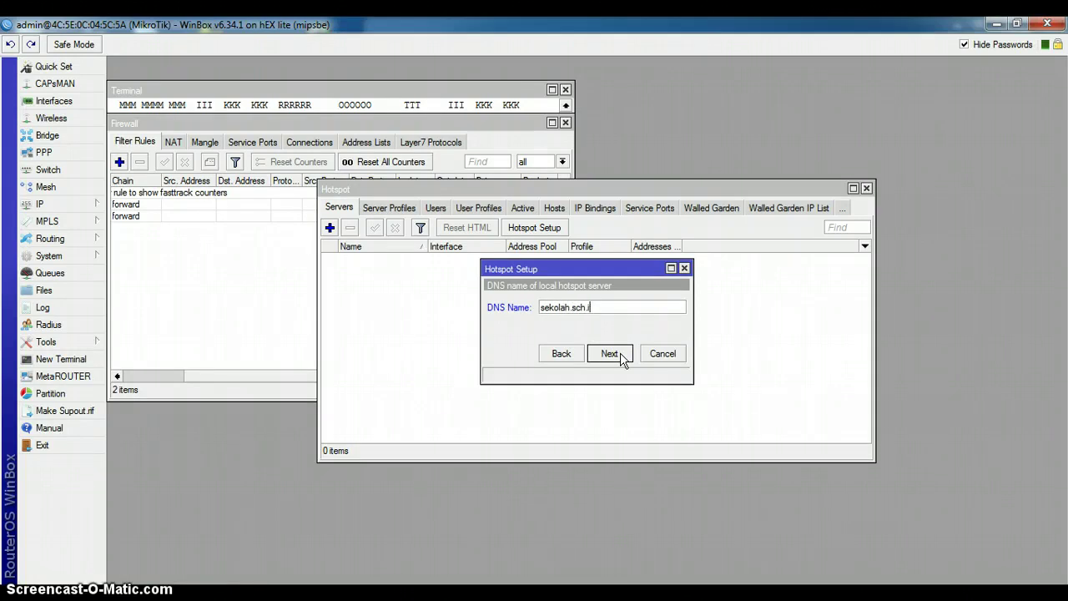
left_click(621, 357)
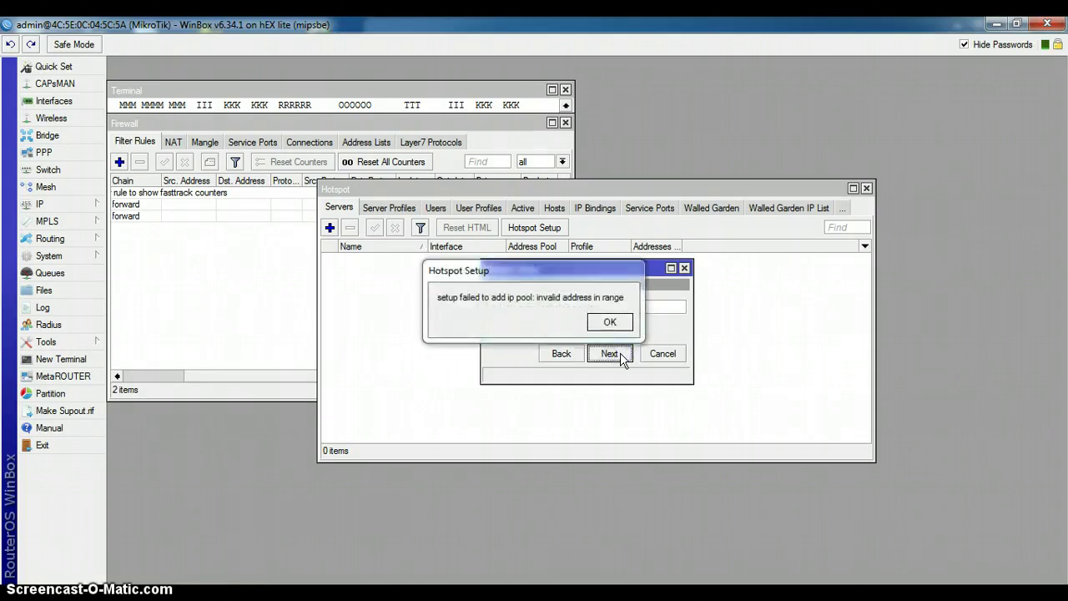
Step: Dismiss the invalid address pool error and step back through the wizard pages
left_click(610, 322)
left_click(609, 351)
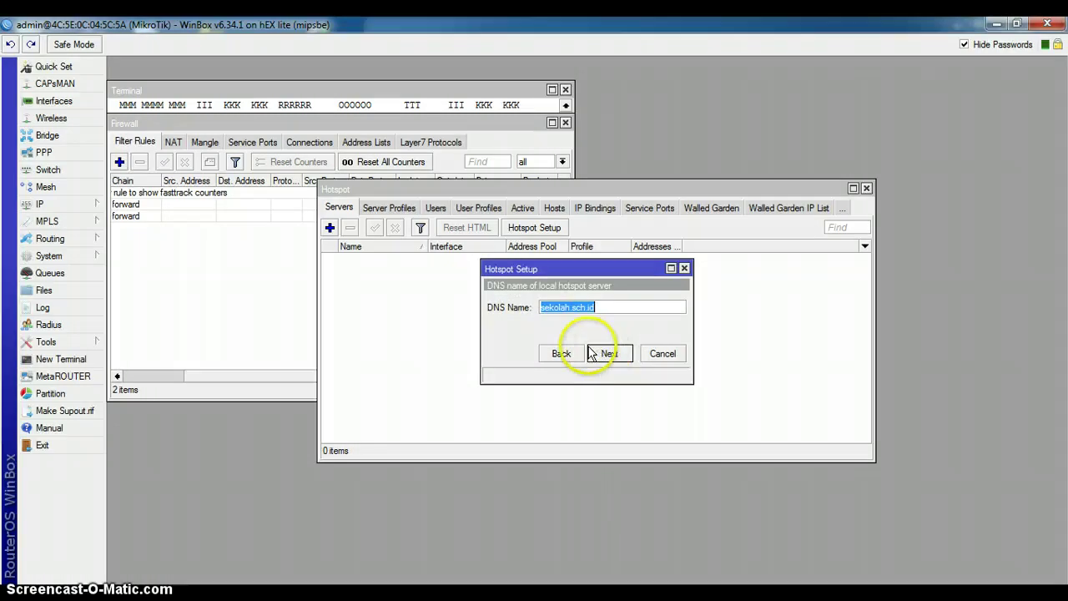
left_click(579, 353)
left_click(575, 354)
left_click(576, 354)
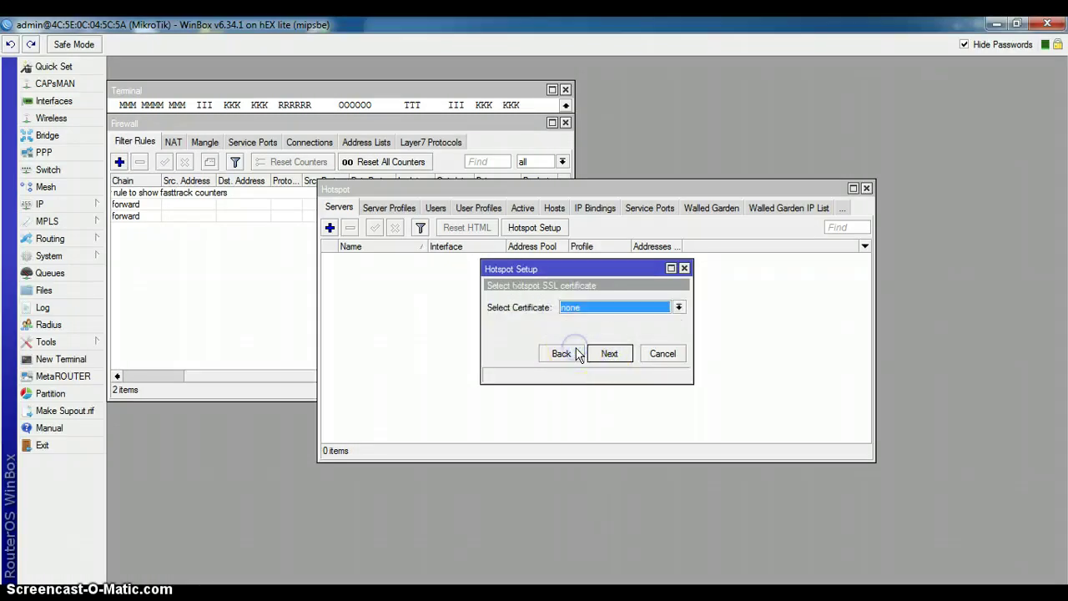
Step: Rerun Hotspot Setup on ether4 at 192.168.20.1/24 with pool 192.168.20.2-192.168.20.200
left_click(663, 356)
left_click(549, 229)
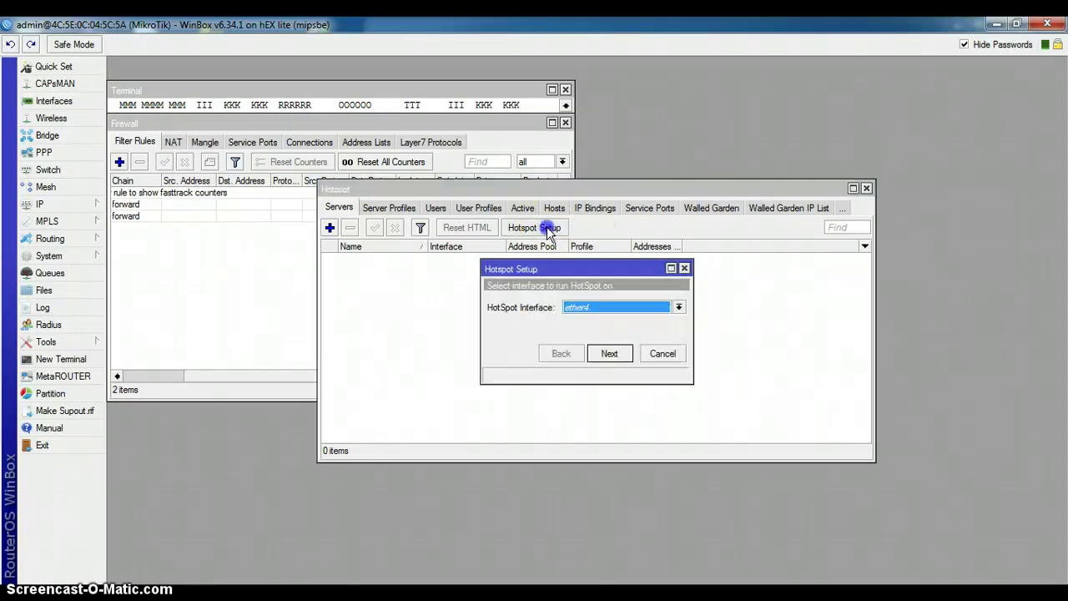
left_click(612, 353)
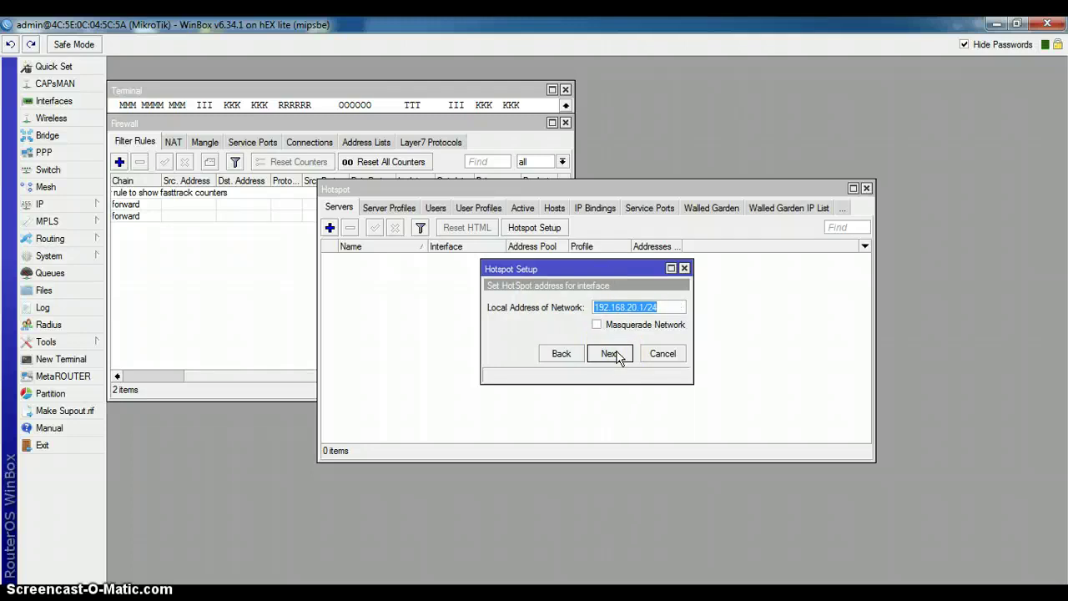
left_click(614, 353)
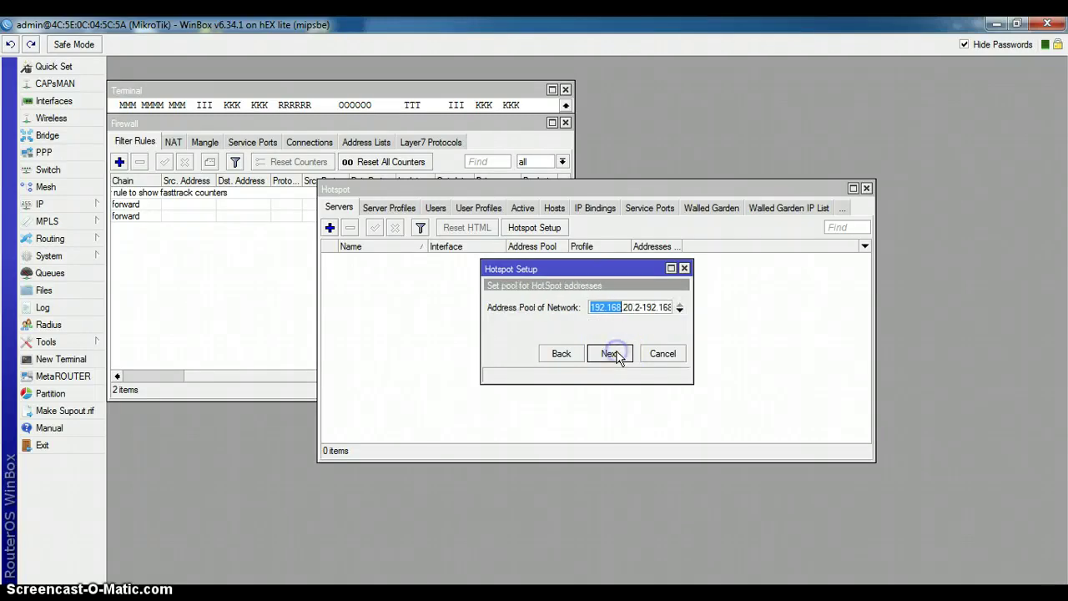
left_click_drag(693, 324, 758, 323)
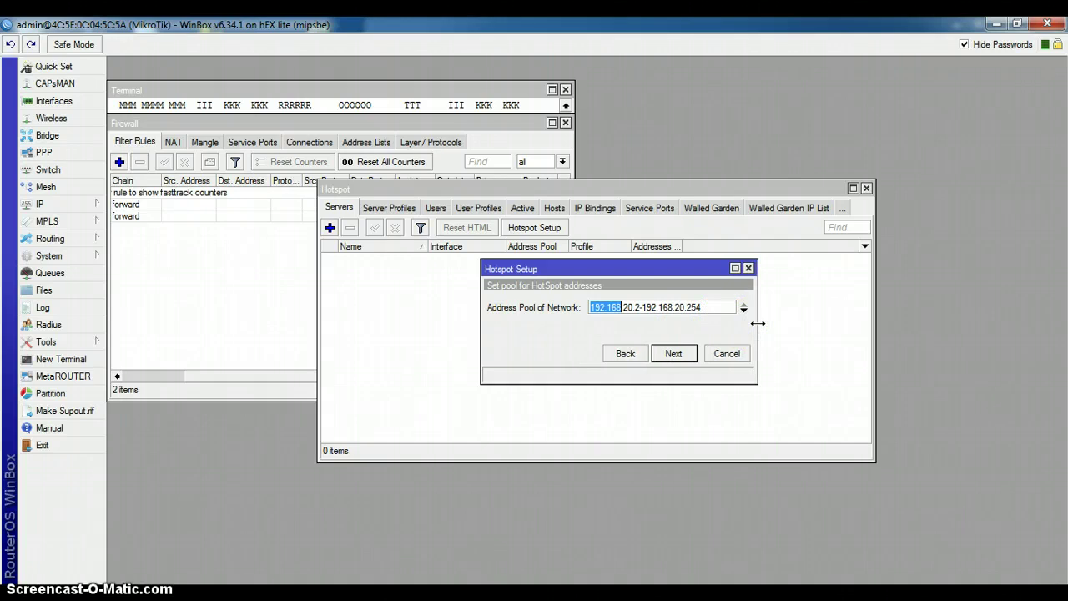
left_click(720, 311)
key("BackSpace")
left_click(644, 308)
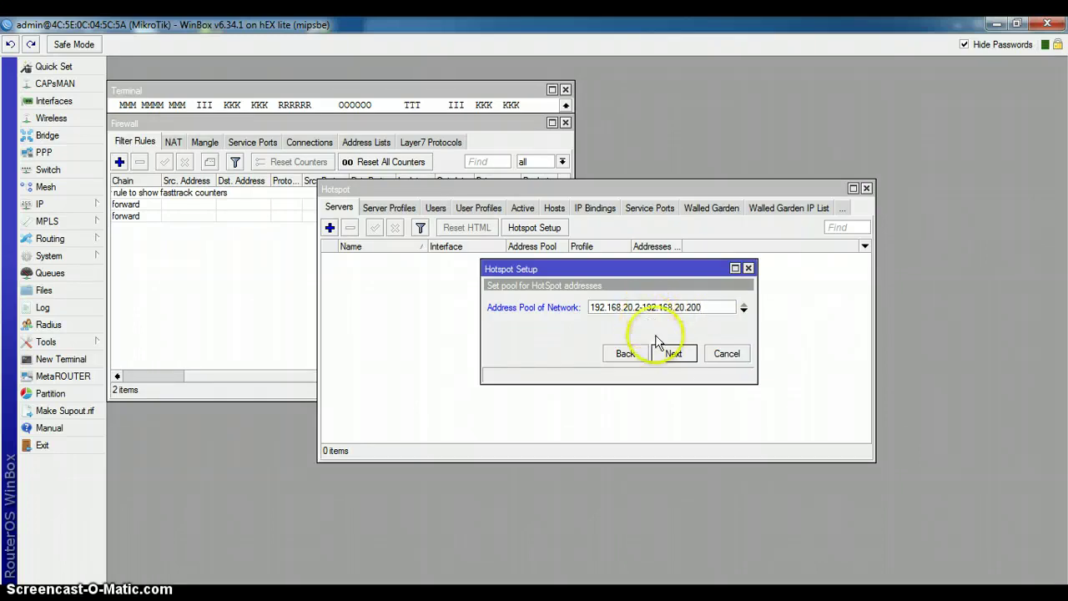
left_click(671, 355)
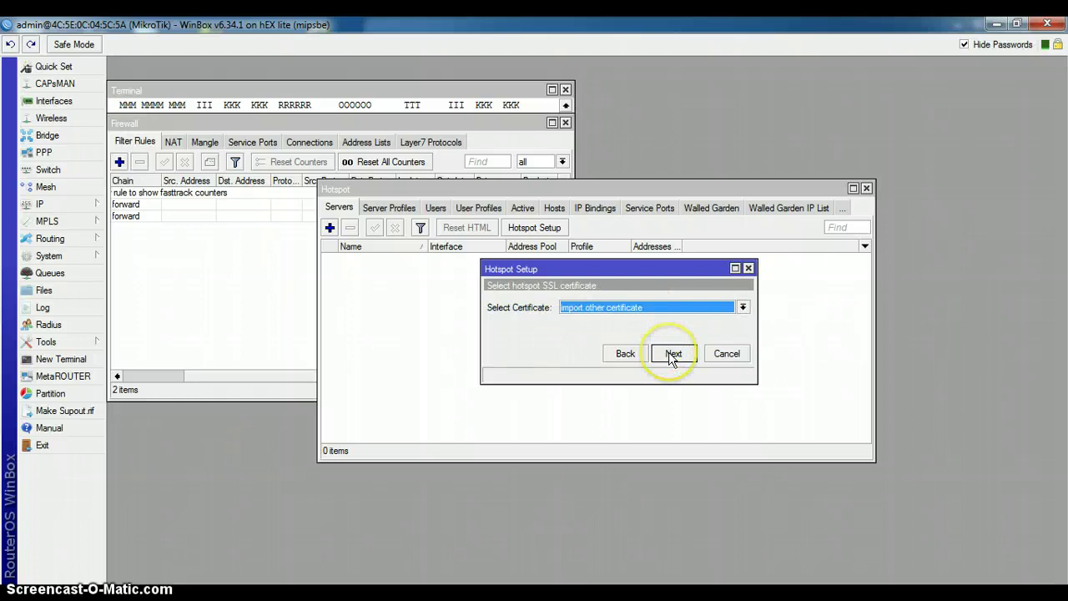
Step: Choose no SSL certificate, accept SMTP and DNS 8.8.8.8/8.8.4.4, and finish setup
left_click(668, 306)
left_click(669, 328)
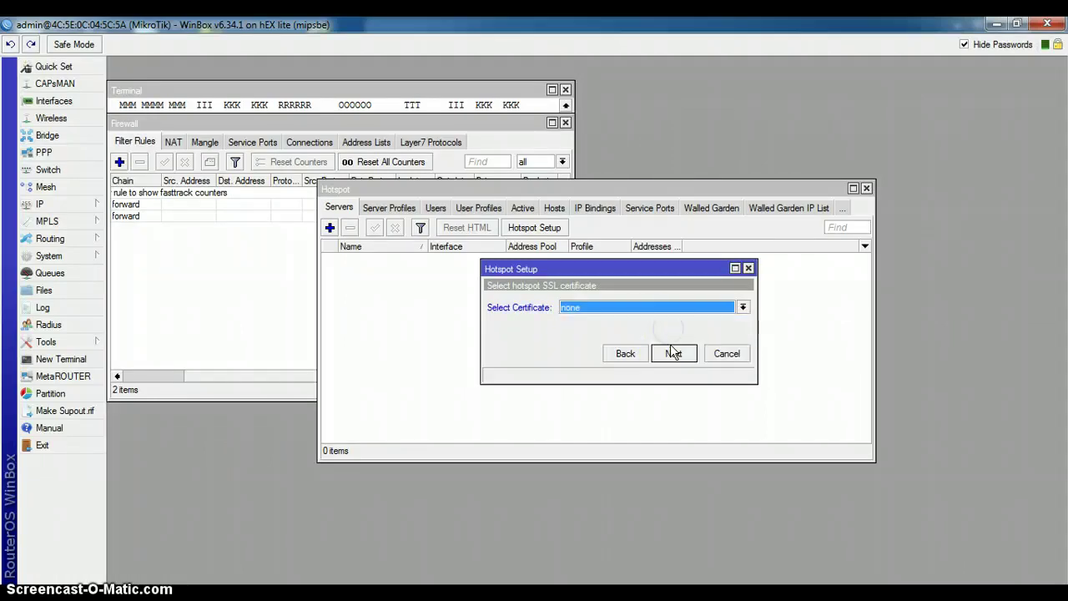
left_click(673, 354)
left_click(673, 354)
left_click(673, 353)
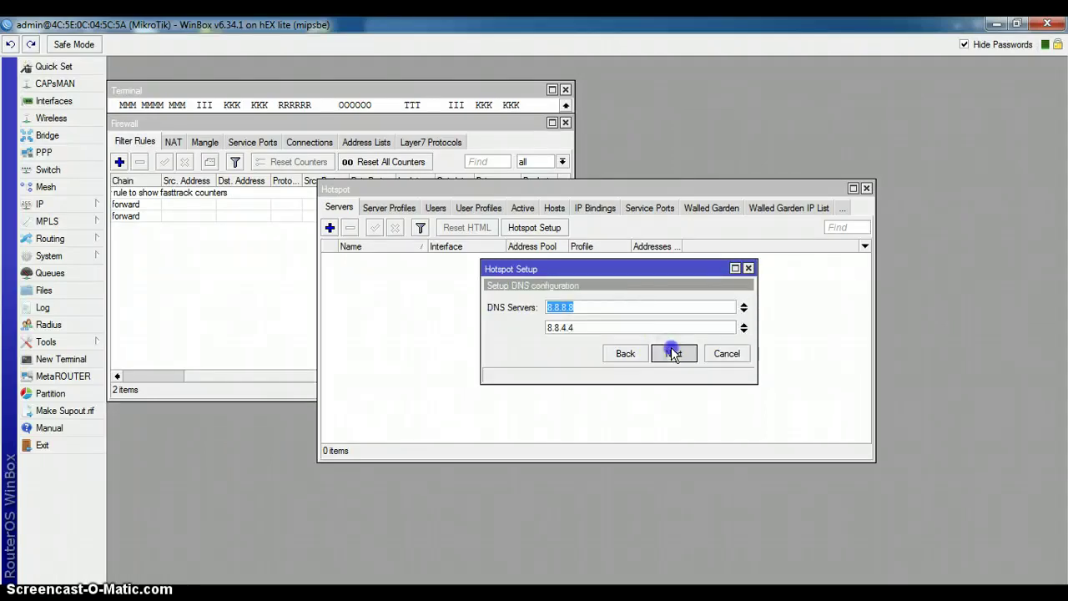
left_click(673, 354)
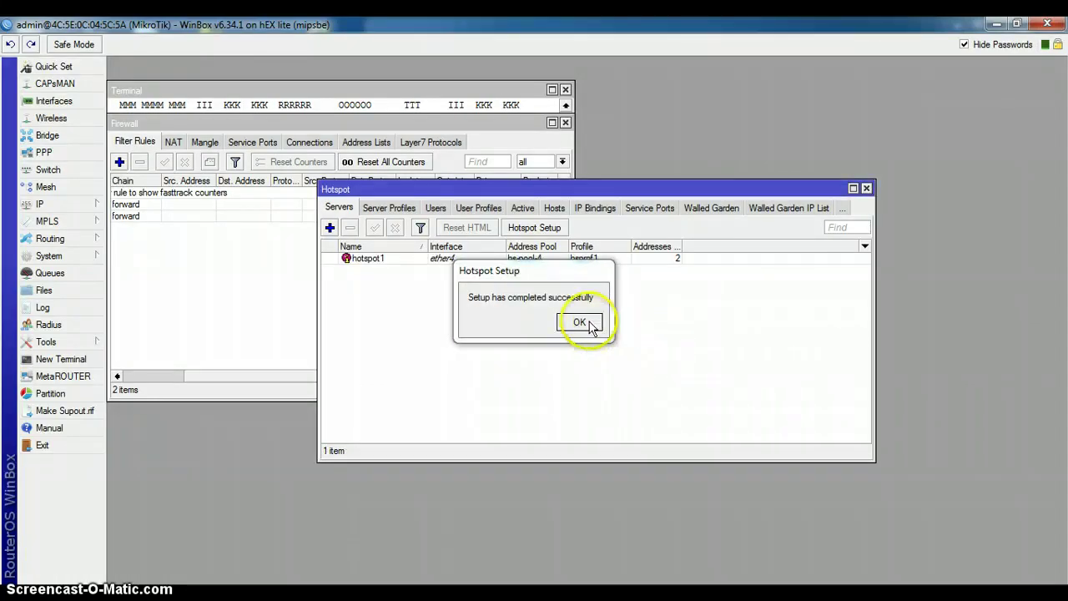
left_click(579, 322)
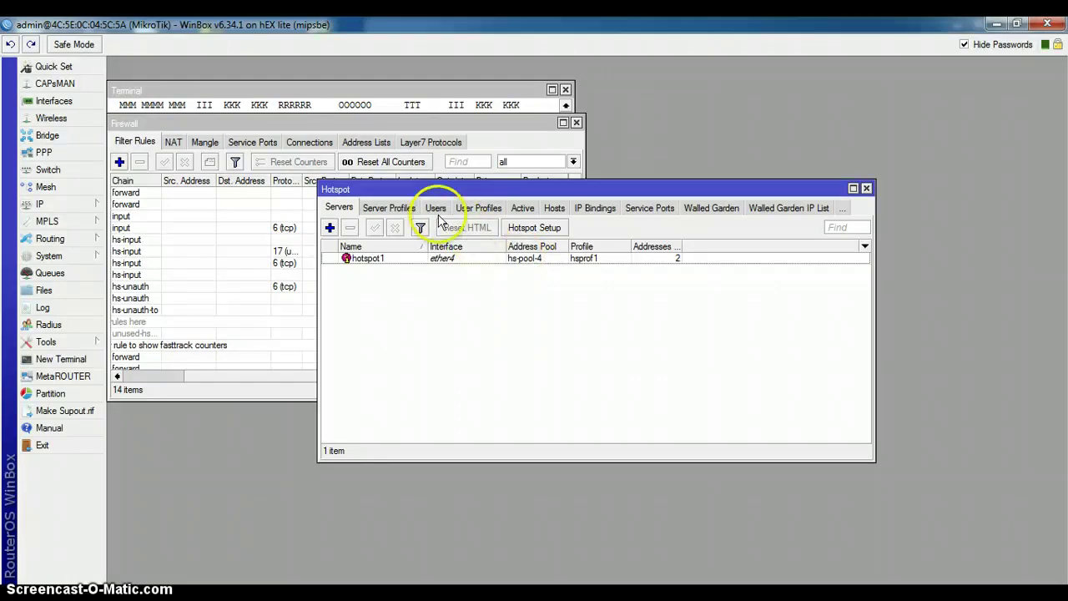
Step: Review the Server Profiles and Users tabs, then close the Hotspot window
left_click(389, 207)
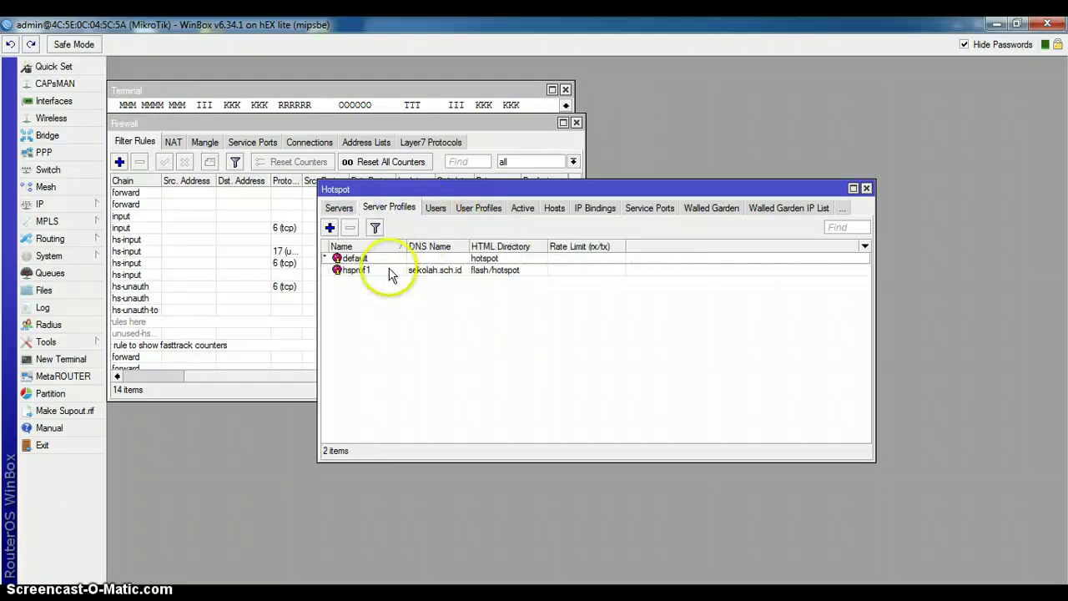
left_click(434, 208)
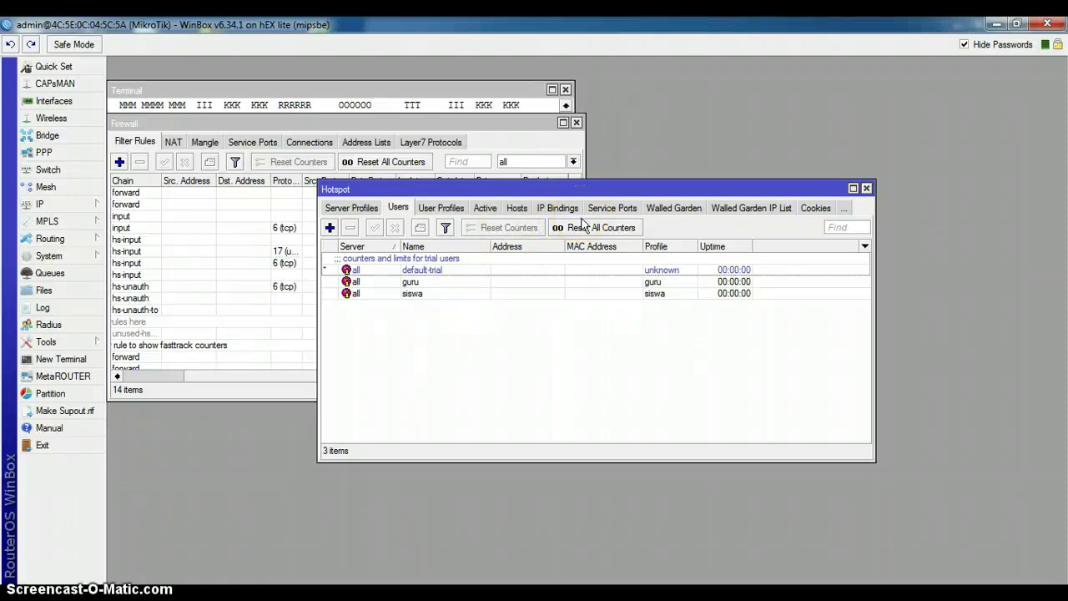
left_click(866, 190)
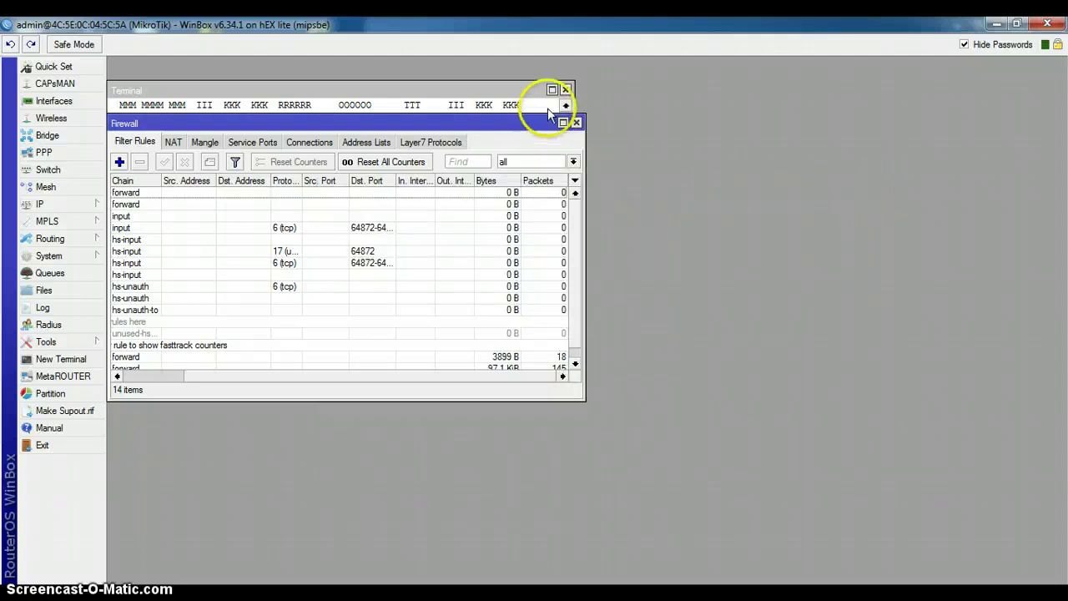
Step: Close the Firewall and Terminal windows, minimize WinBox and bring Chrome forward
left_click(575, 122)
left_click(565, 91)
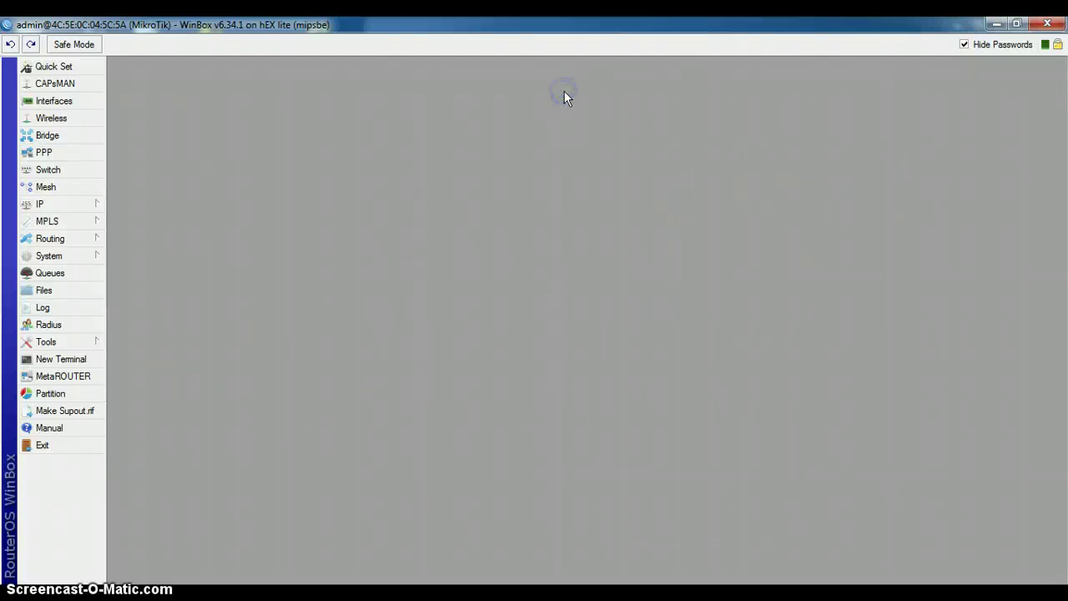
left_click(995, 25)
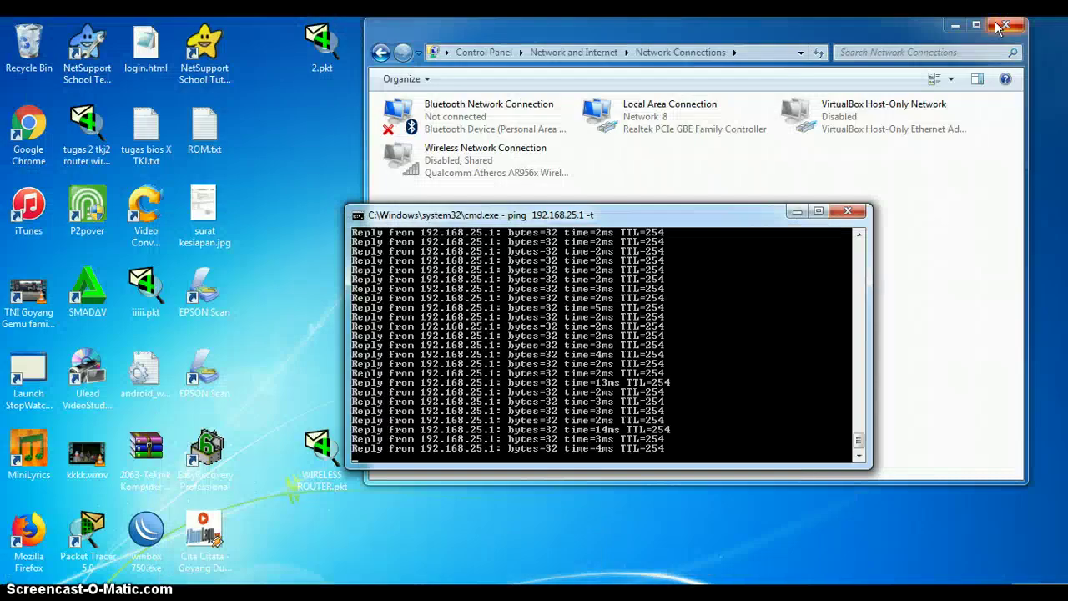
left_click(424, 546)
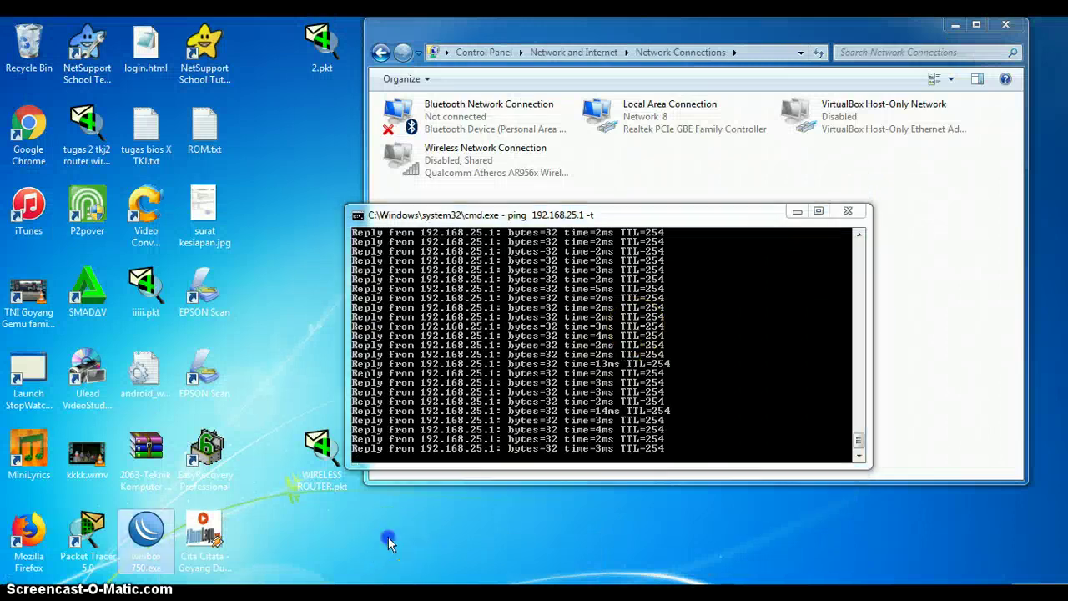
left_click(409, 522)
key("super+d")
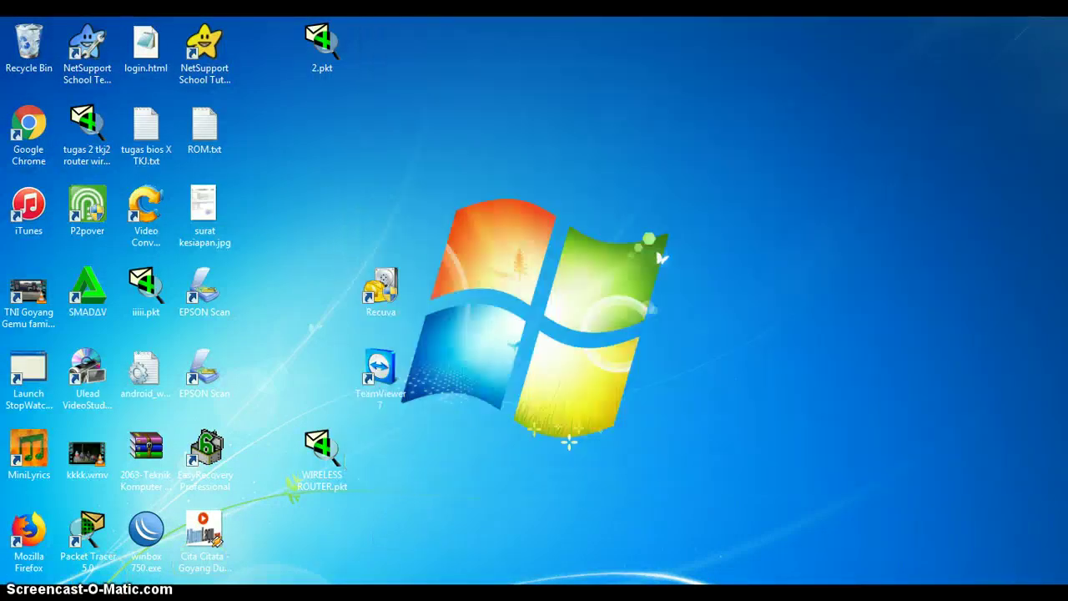
key("super")
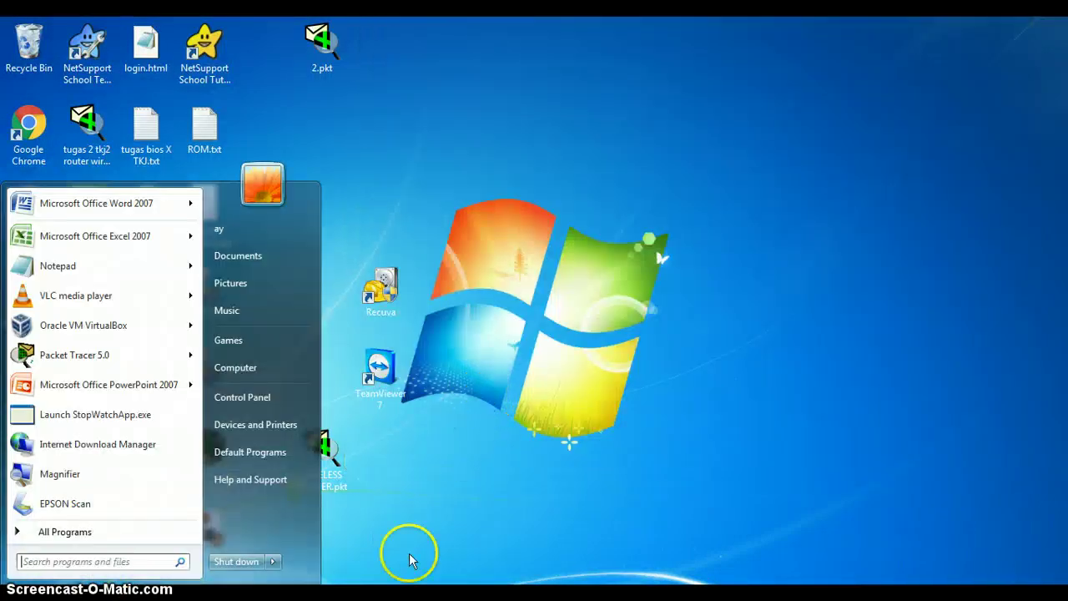
key("super")
key("alt+Tab")
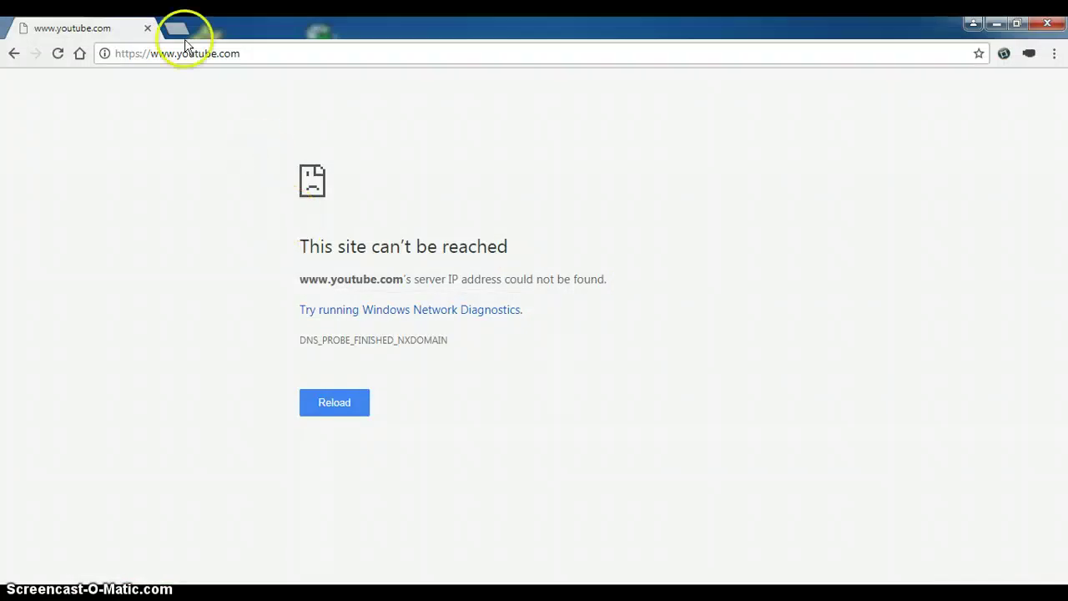
Step: Replace the YouTube tab with a new one loading 192.168.0.254
left_click(177, 26)
left_click(146, 28)
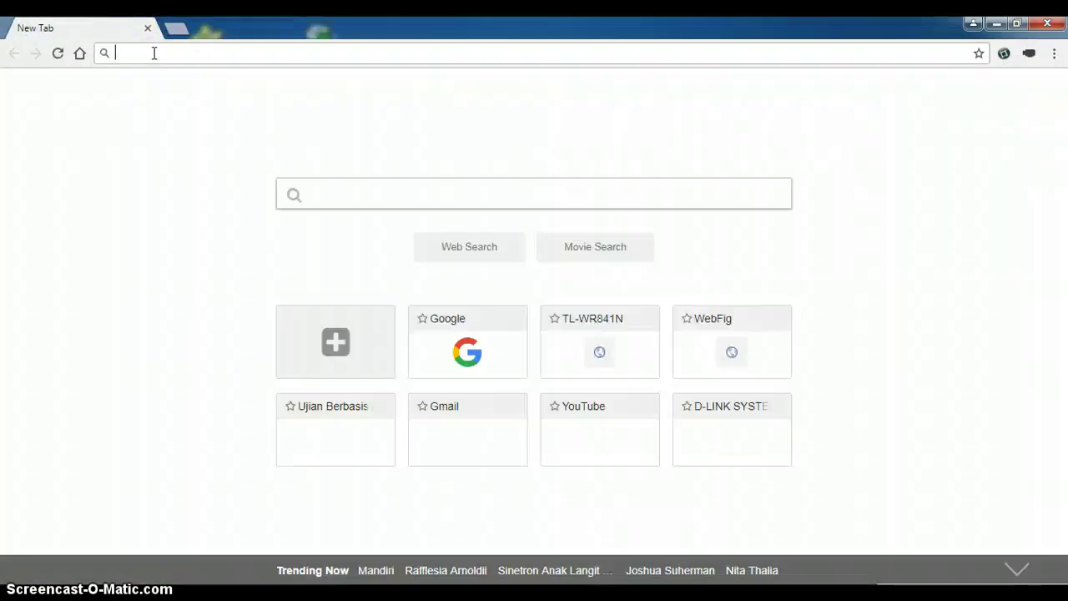
type("192.168.")
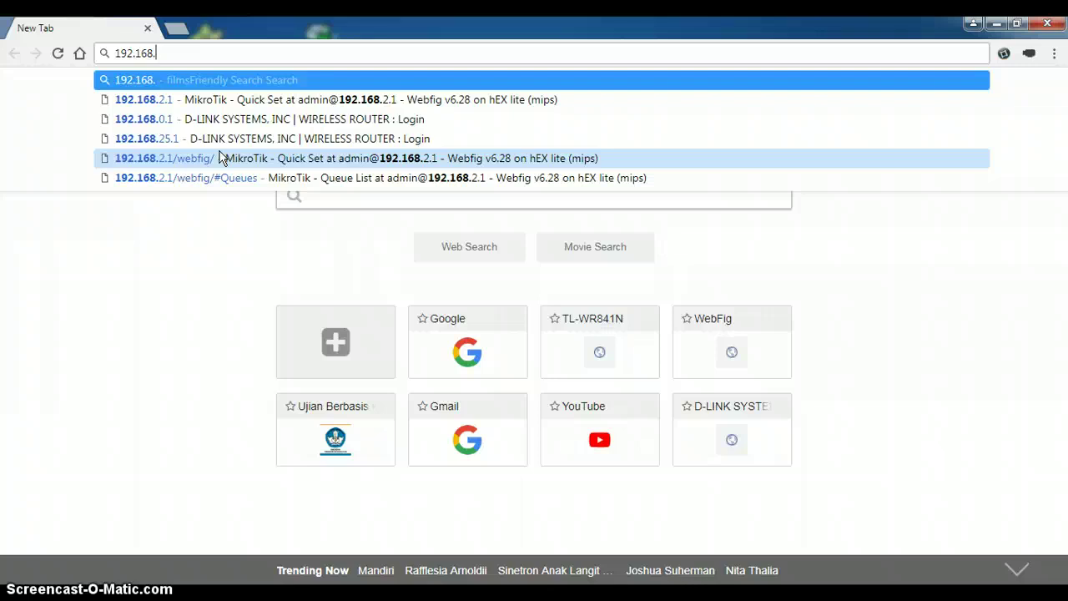
type("0")
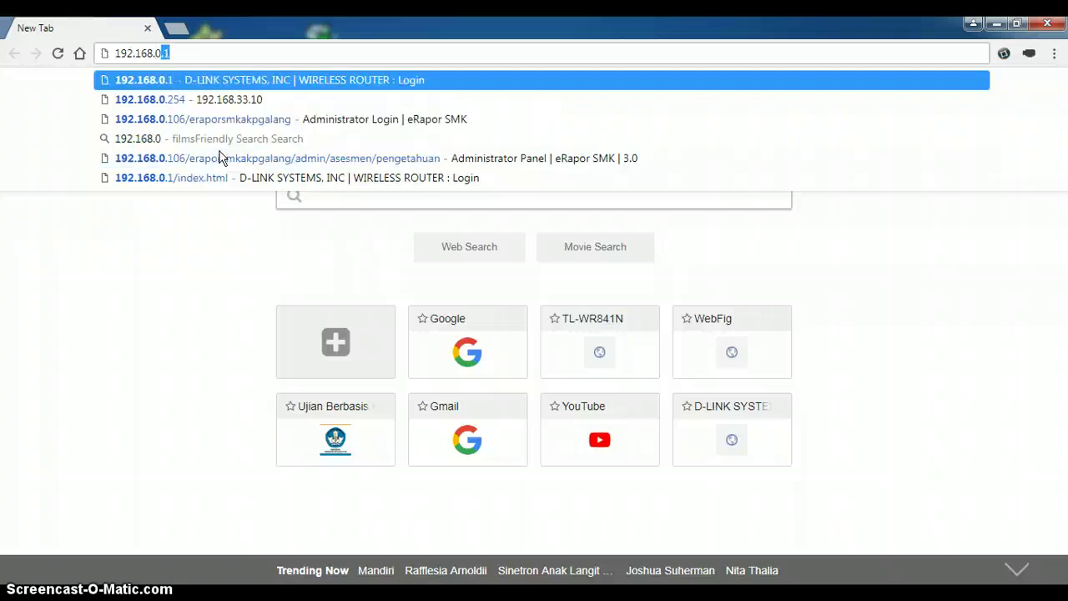
type(".25")
key("Return")
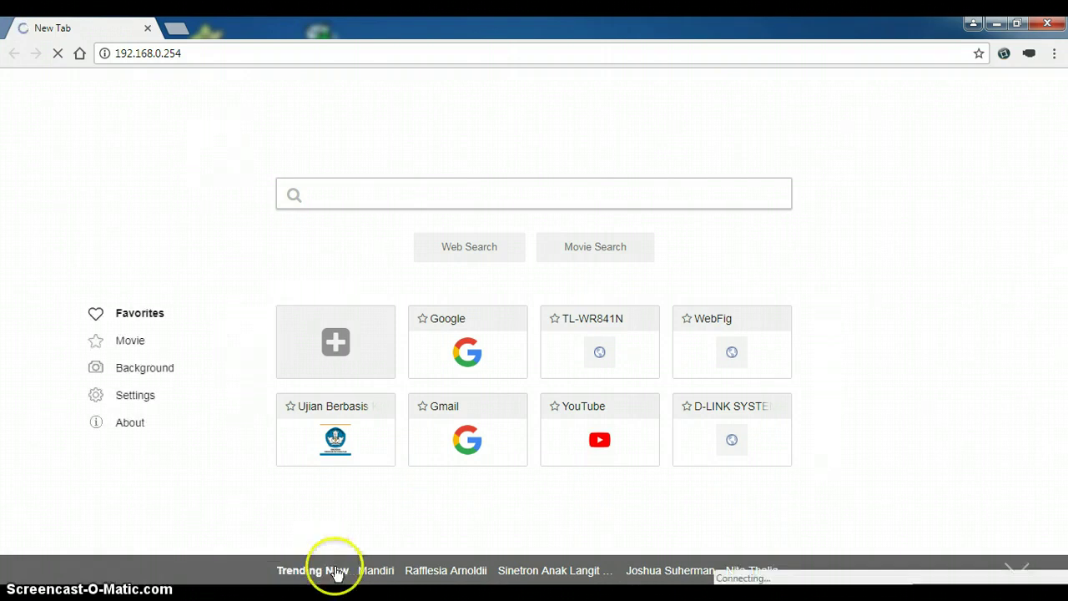
Step: Bring up the Windows Network Connections window
mouse_move(408, 567)
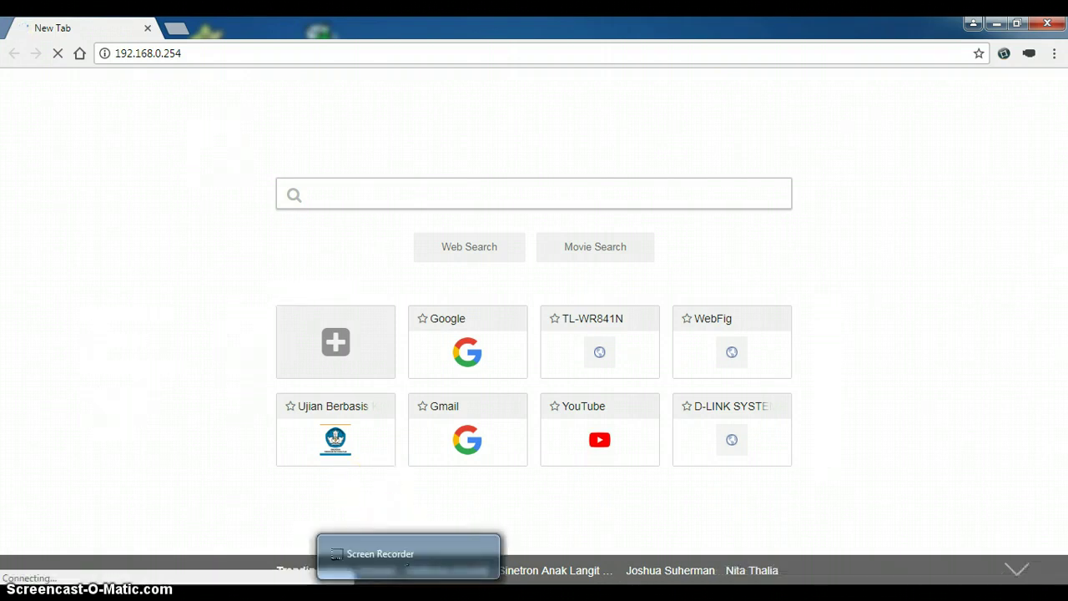
mouse_move(358, 583)
left_click(269, 512)
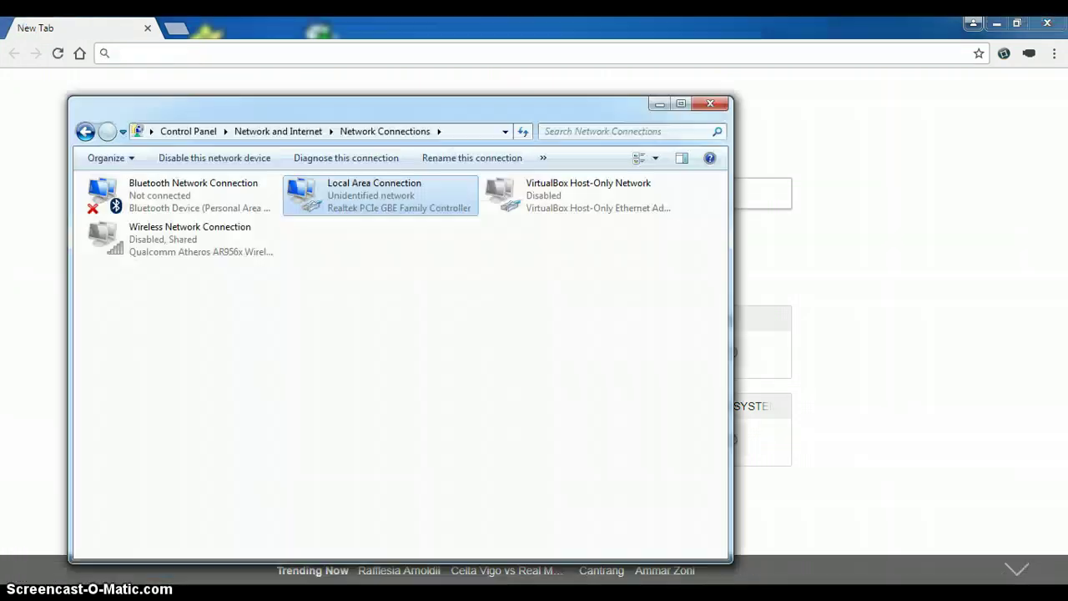
Step: Leave Local Area Connection's IPv4 on automatic IP and DNS, then close Network Connections
right_click(384, 187)
left_click(430, 338)
key("End")
key("alt+r")
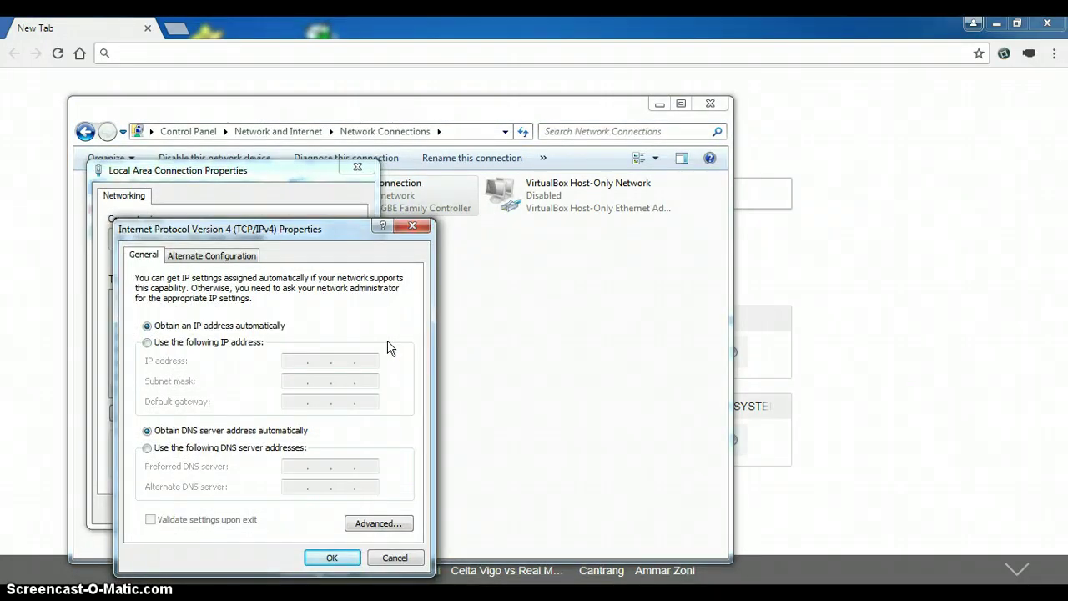
left_click(334, 556)
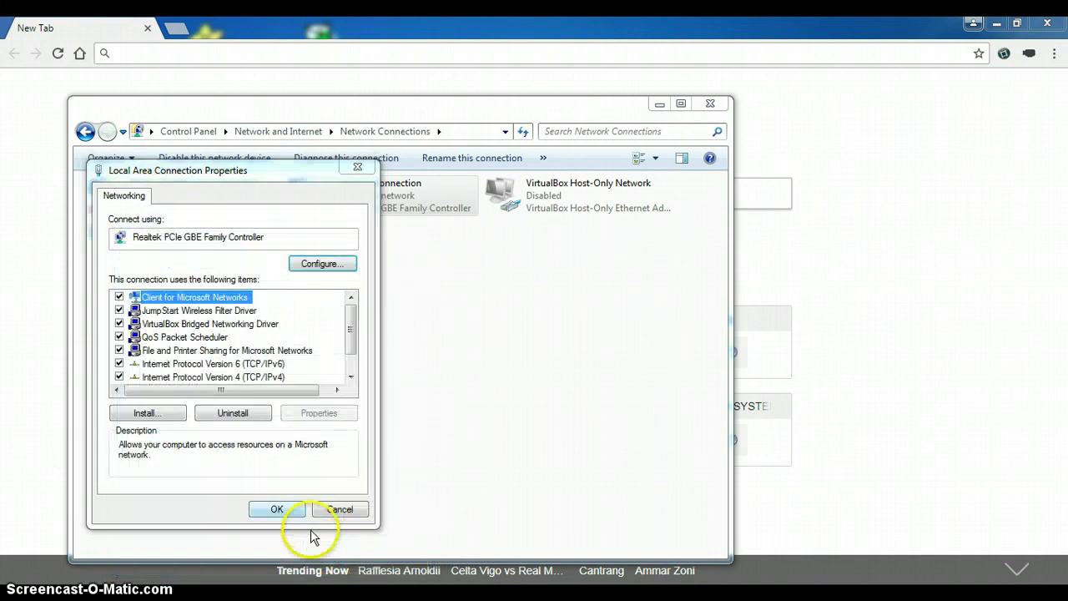
left_click(288, 510)
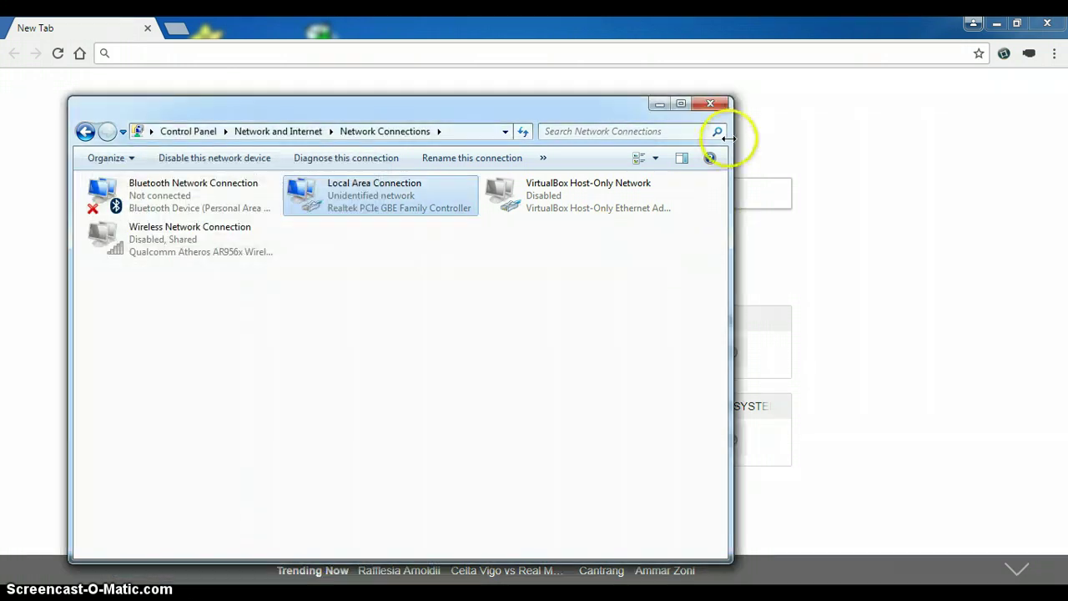
left_click(710, 105)
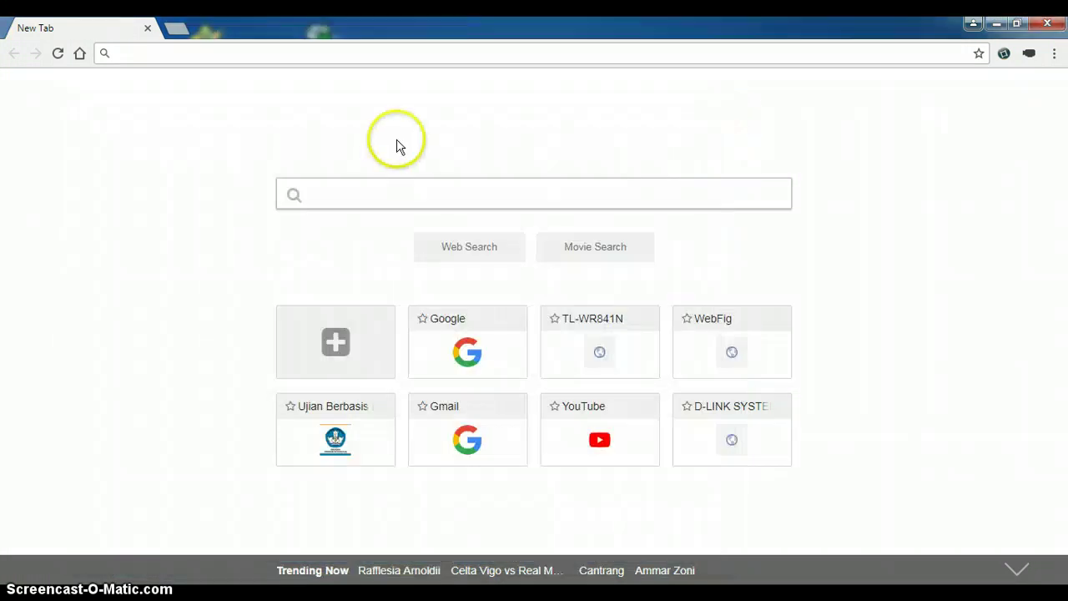
Step: Browse Chrome to the access point's address 192.168.0.254
left_click(318, 52)
type("2")
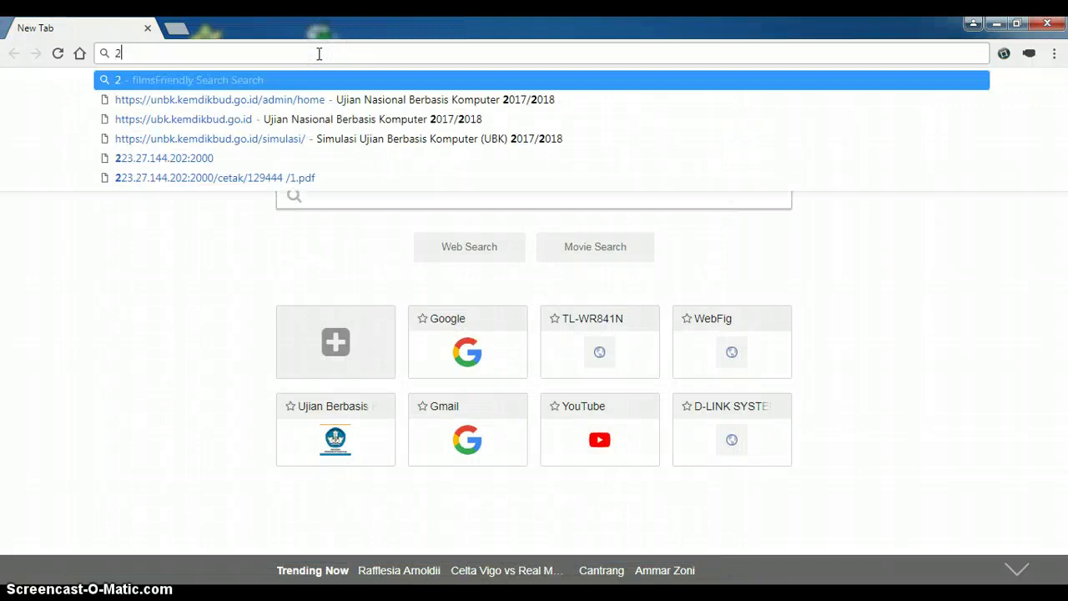
key("BackSpace")
type("192.168.2")
key("BackSpace")
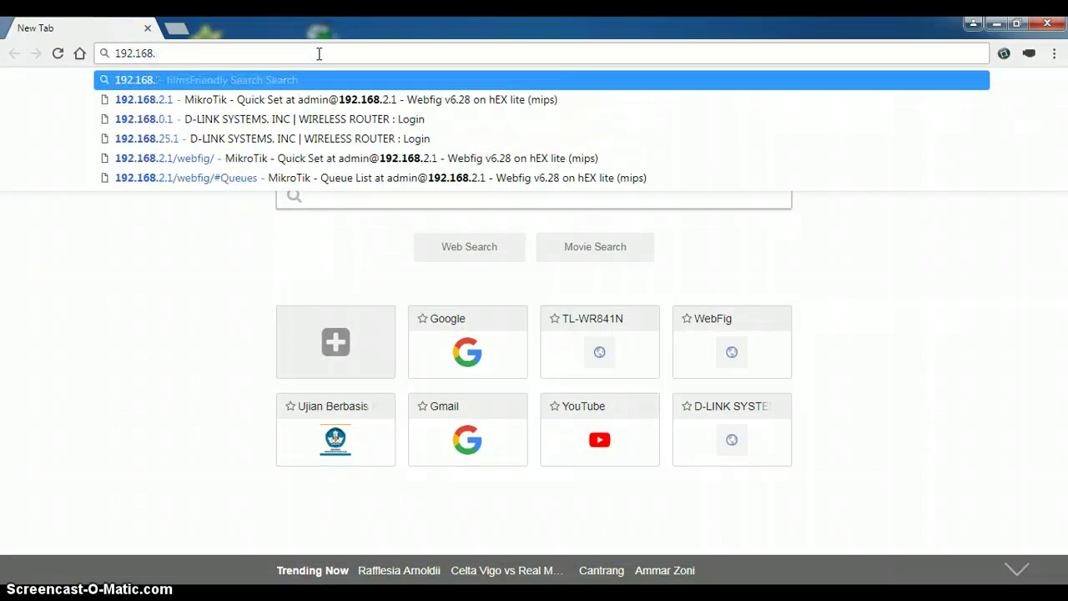
type("0")
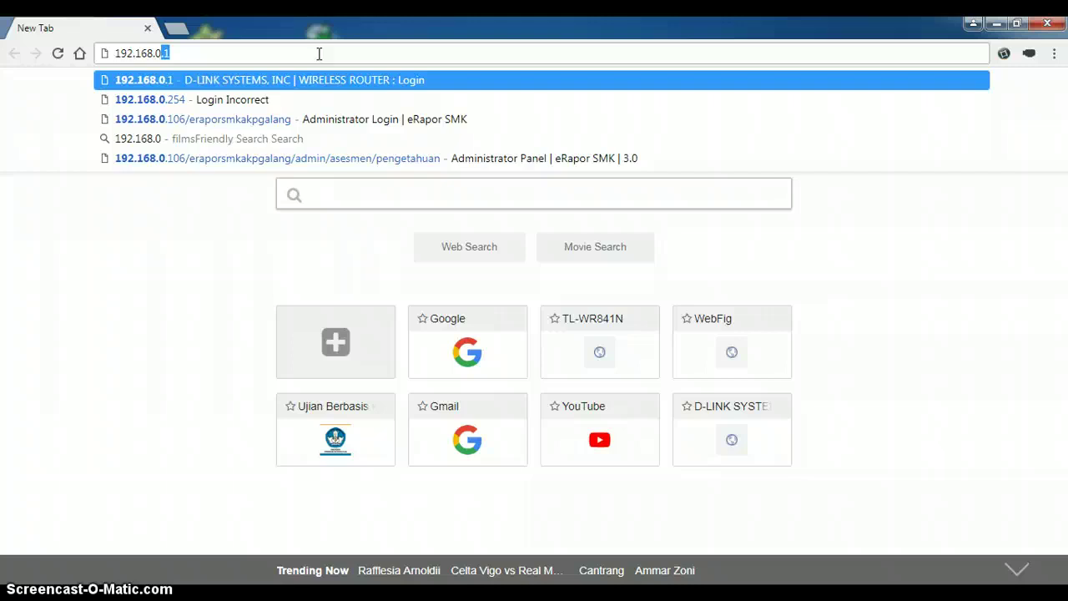
type("/254")
key("Return")
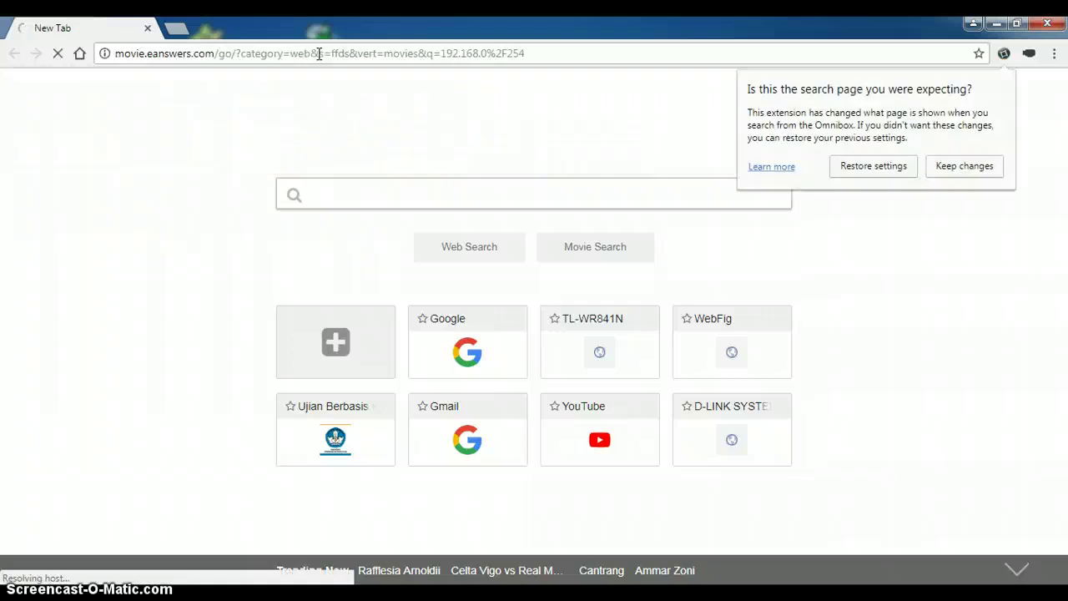
left_click(318, 54)
type("192.168.")
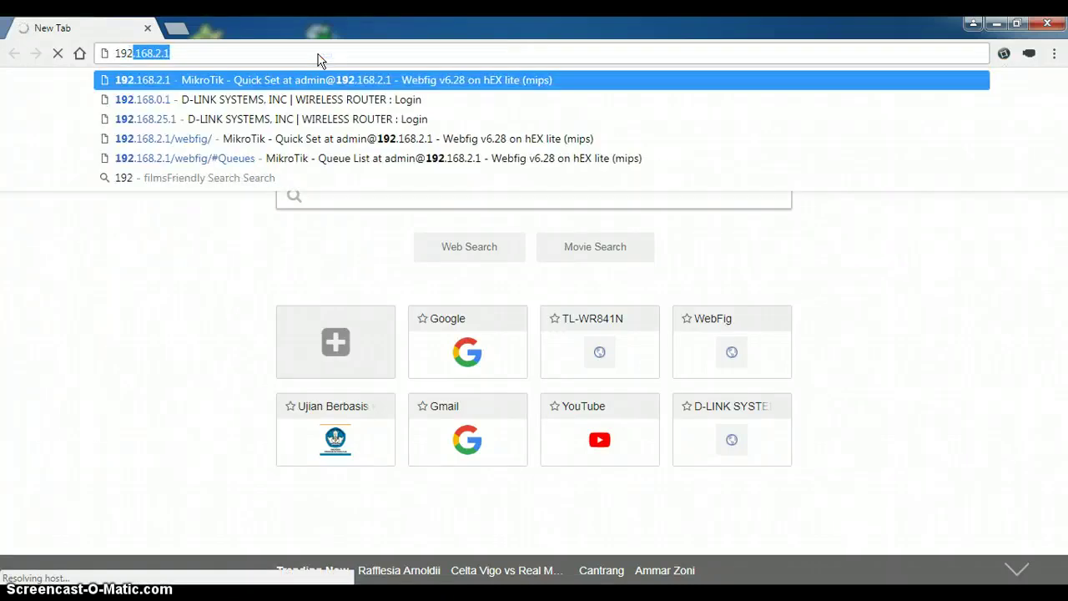
key("BackSpace")
type("0")
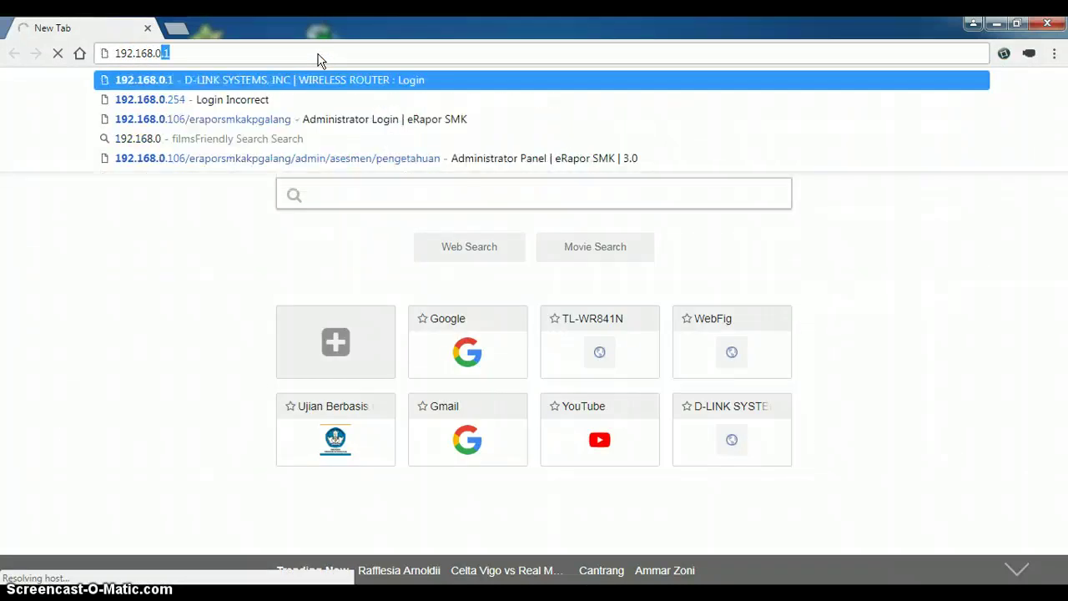
type(".2")
key("Return")
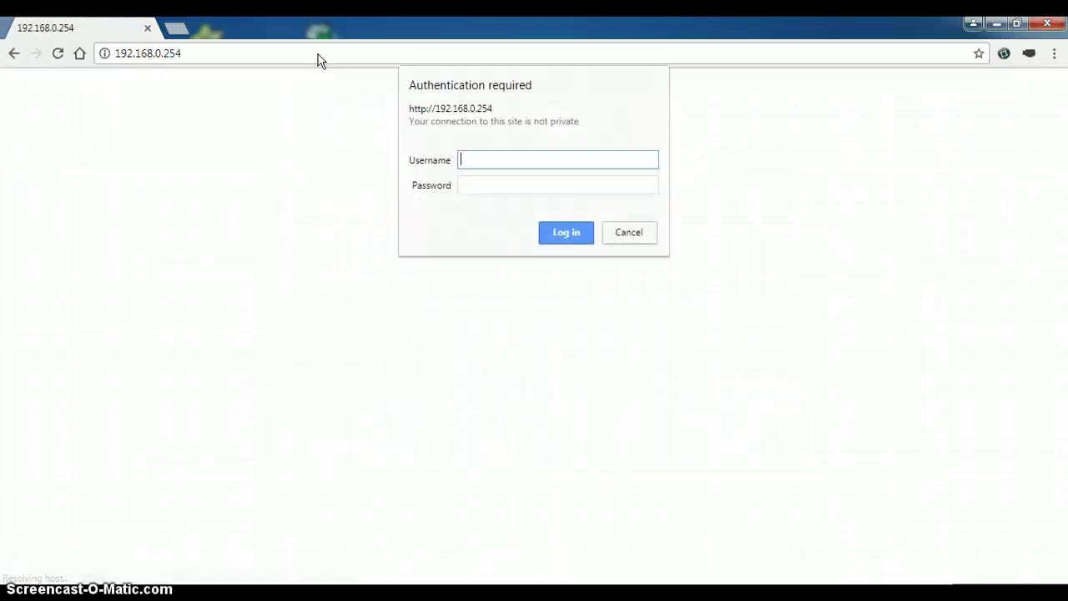
Step: Log in to the TL-WA701ND with the administrator username and password
type("admin")
key("Tab")
type("a")
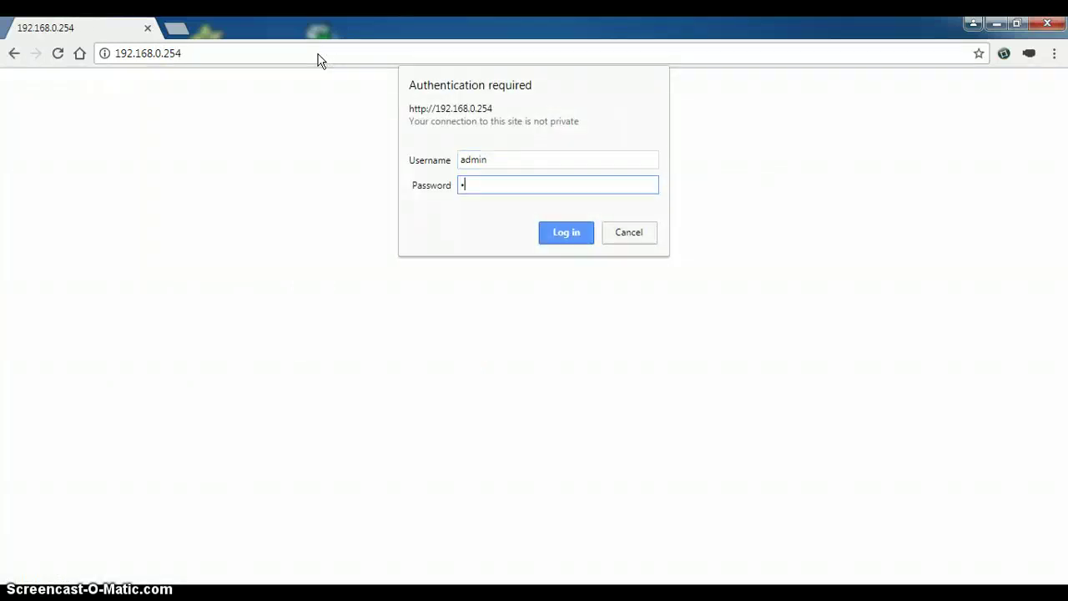
type("dmin")
key("Return")
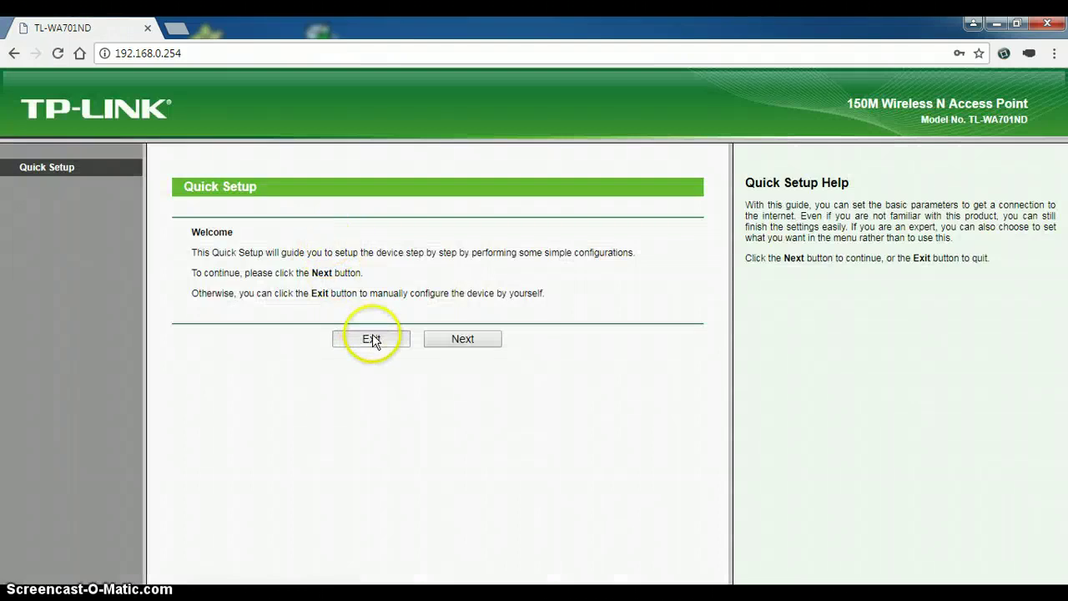
Step: Exit the Quick Setup wizard and change the LAN IP address to 192.168.4.100
left_click(372, 338)
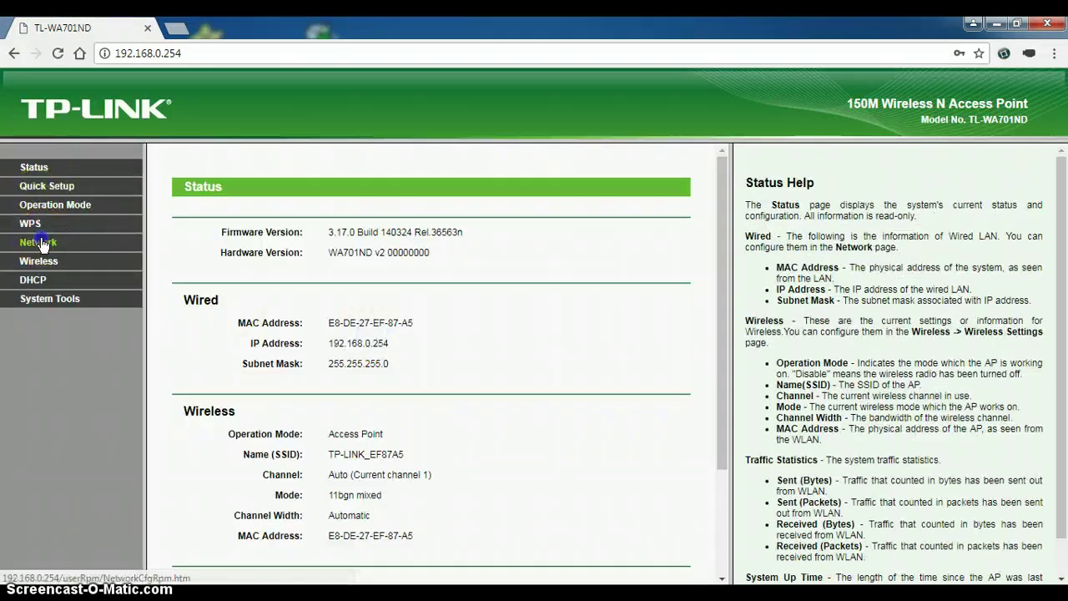
left_click(40, 242)
left_click(385, 271)
left_click(426, 282)
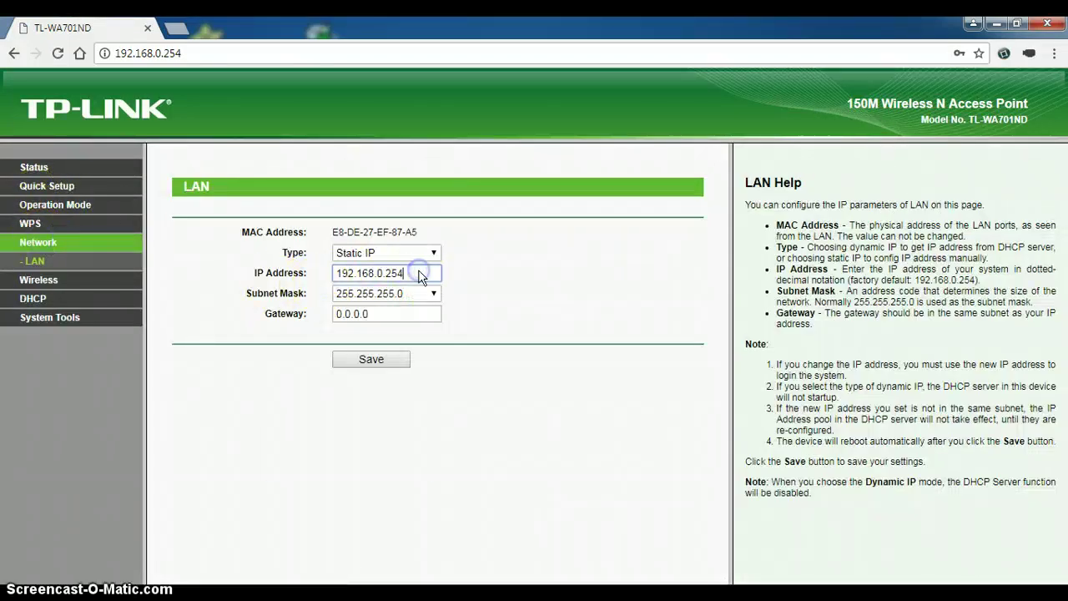
key("BackSpace")
key("BackSpace")
key("BackSpace")
key("BackSpace")
key("BackSpace")
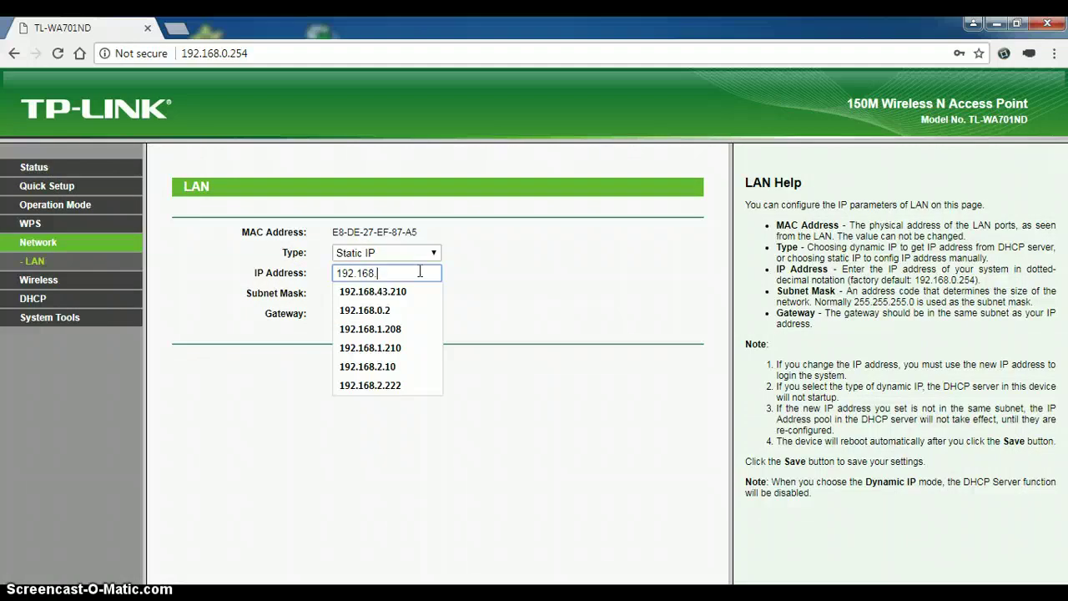
type("4.")
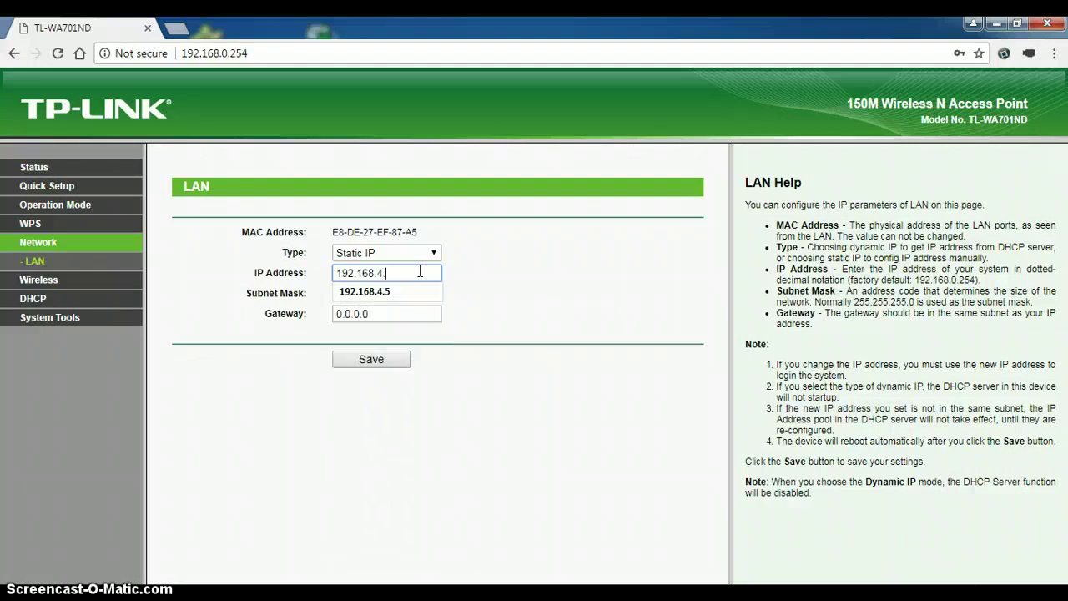
type("100")
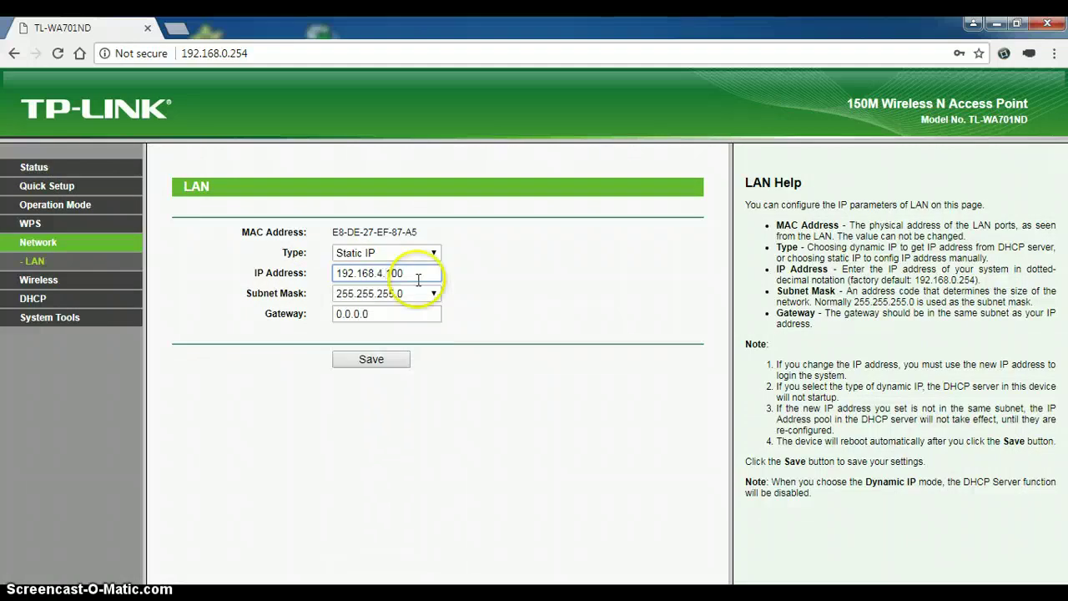
Step: Save the 192.168.4.100 LAN address and accept the access point reboot
left_click(394, 361)
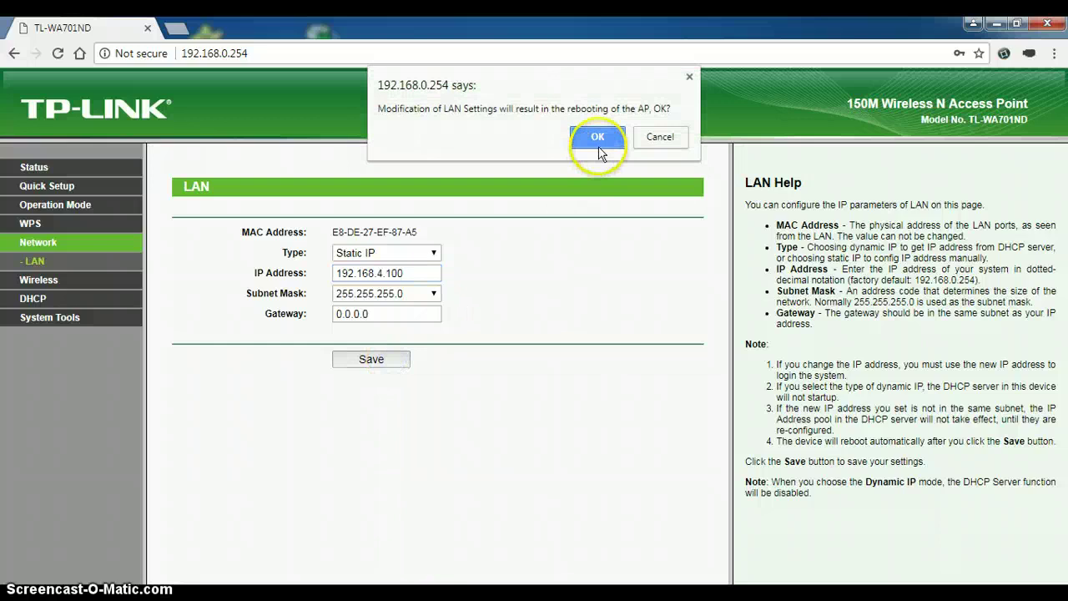
left_click(598, 138)
left_click(585, 174)
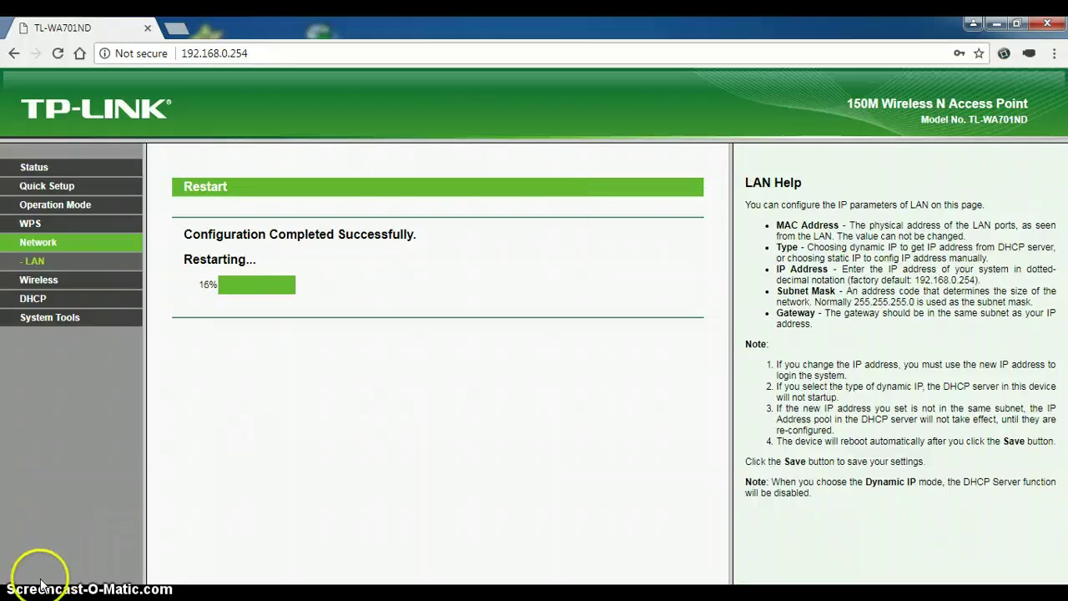
left_click(256, 53)
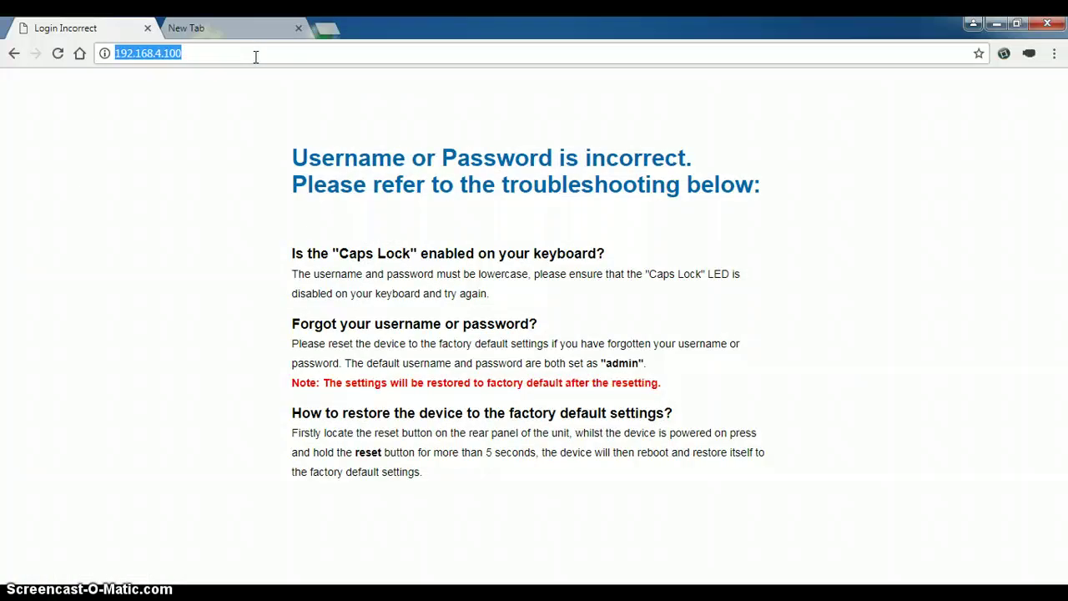
Step: Load 192.168.4.100 and log in to the access point with the administrator credentials
key("Return")
type("ad")
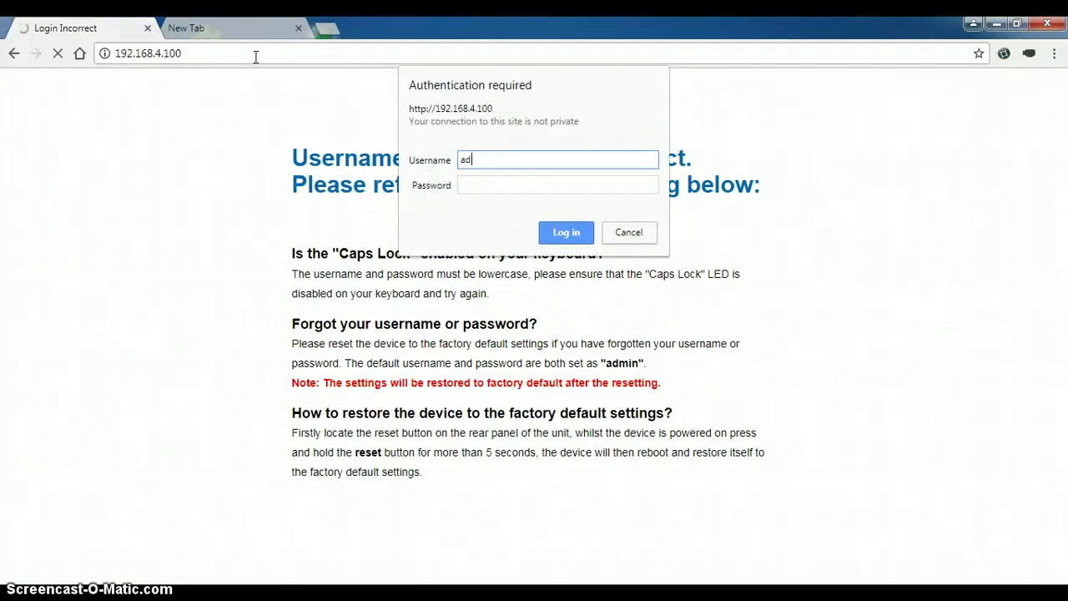
type("min")
key("Tab")
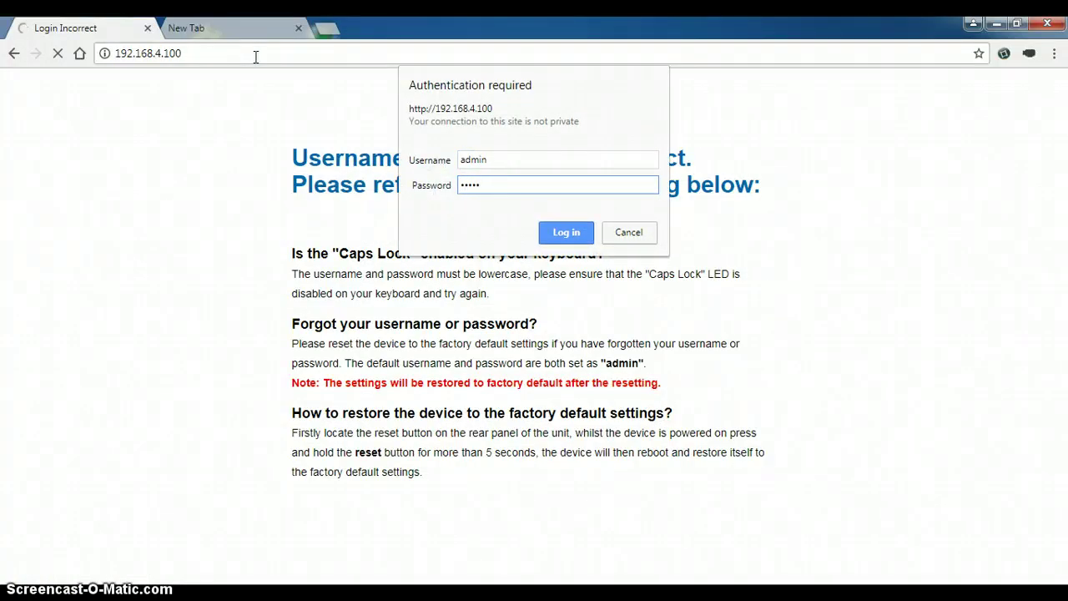
key("Return")
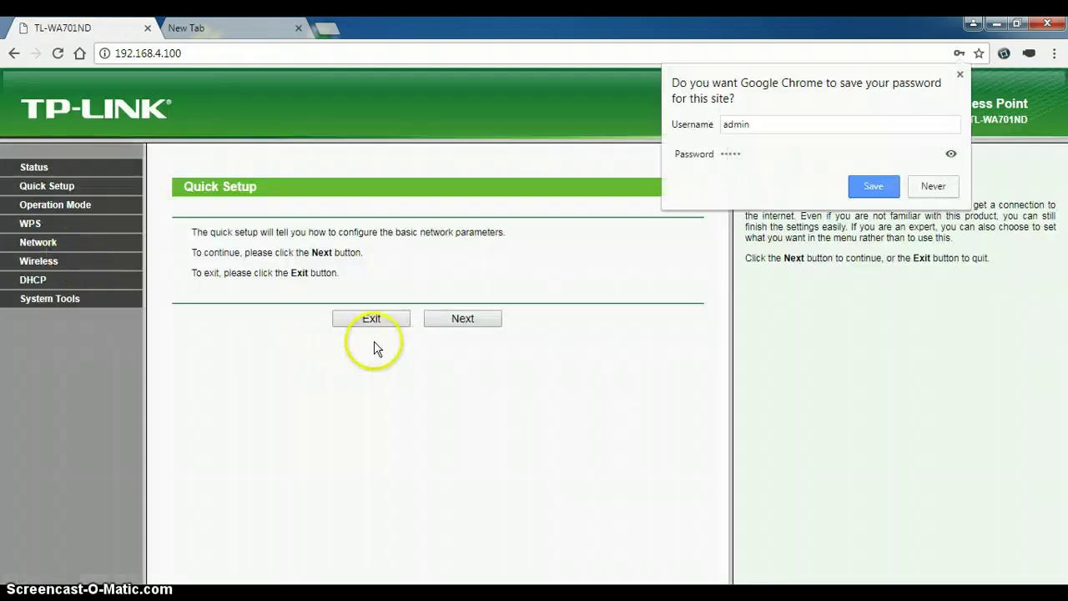
Step: Change the LAN IP to 192.168.20.100, save, and confirm the reboot
left_click(28, 244)
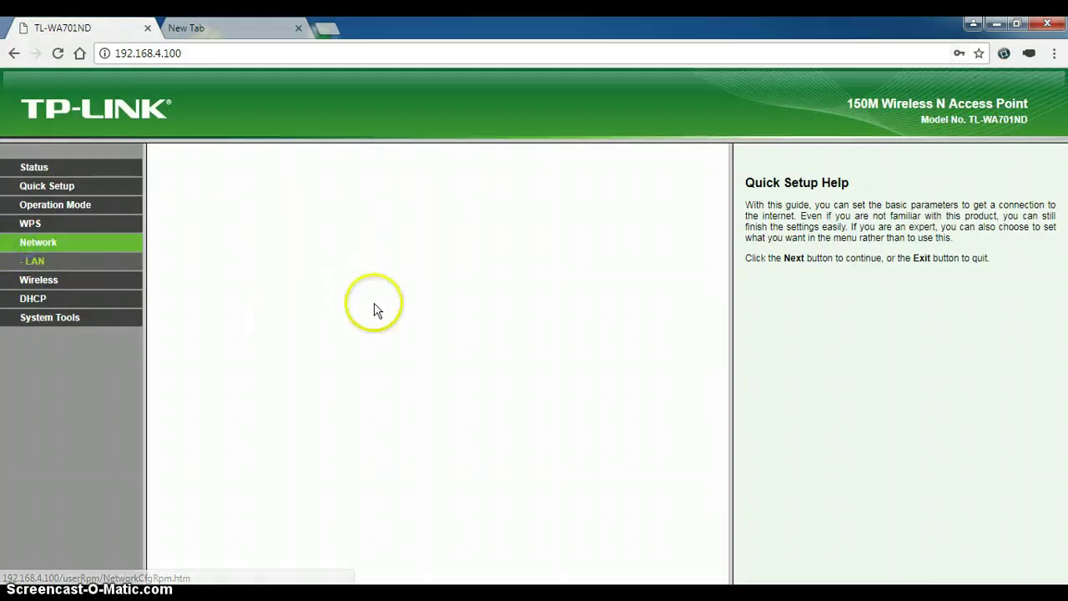
left_click(384, 274)
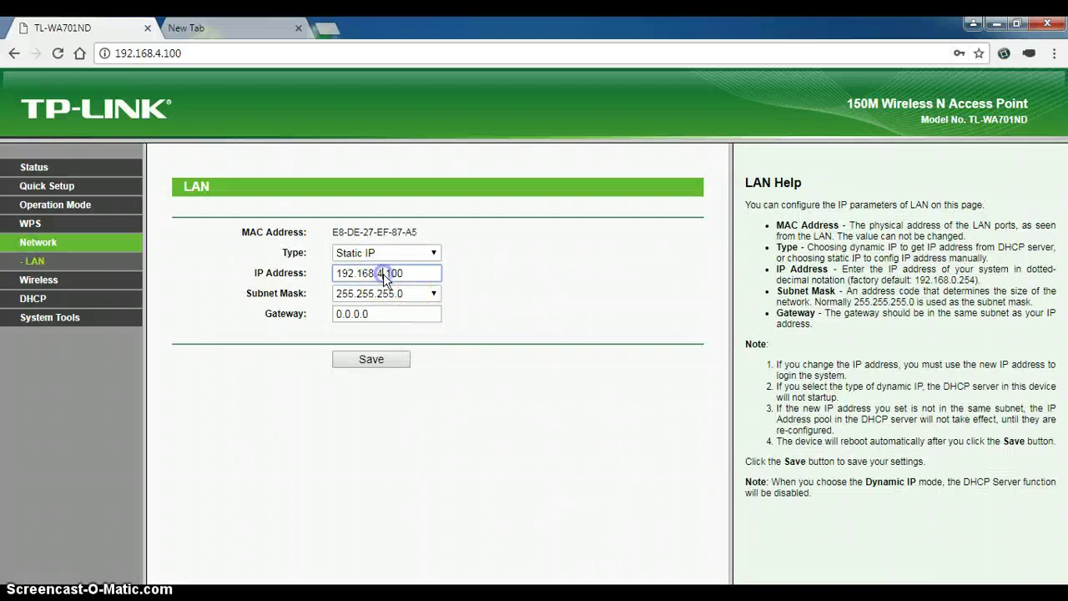
key("BackSpace")
type("20")
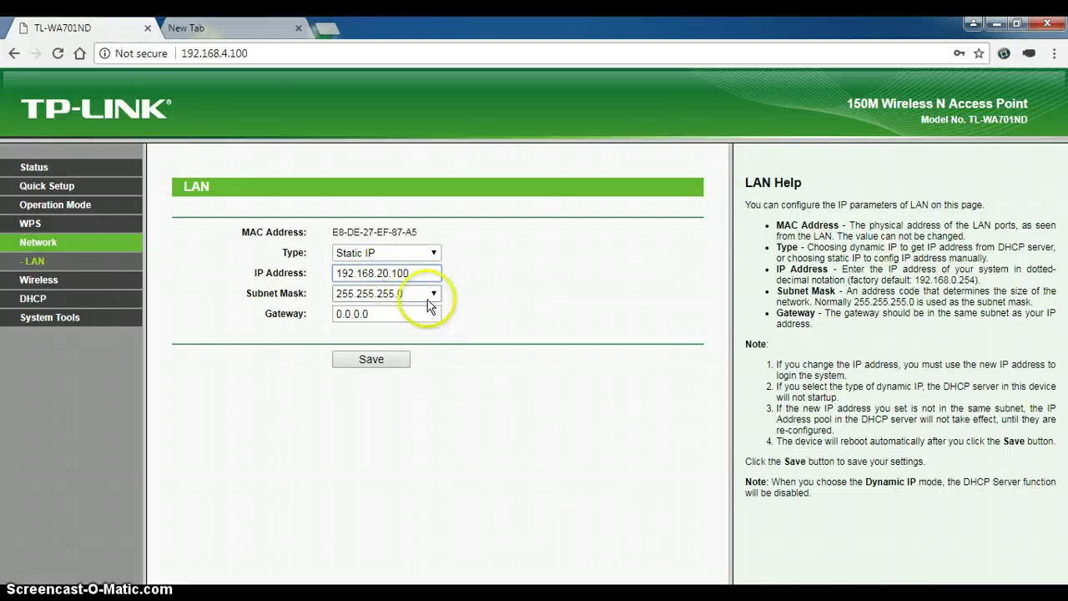
left_click(392, 364)
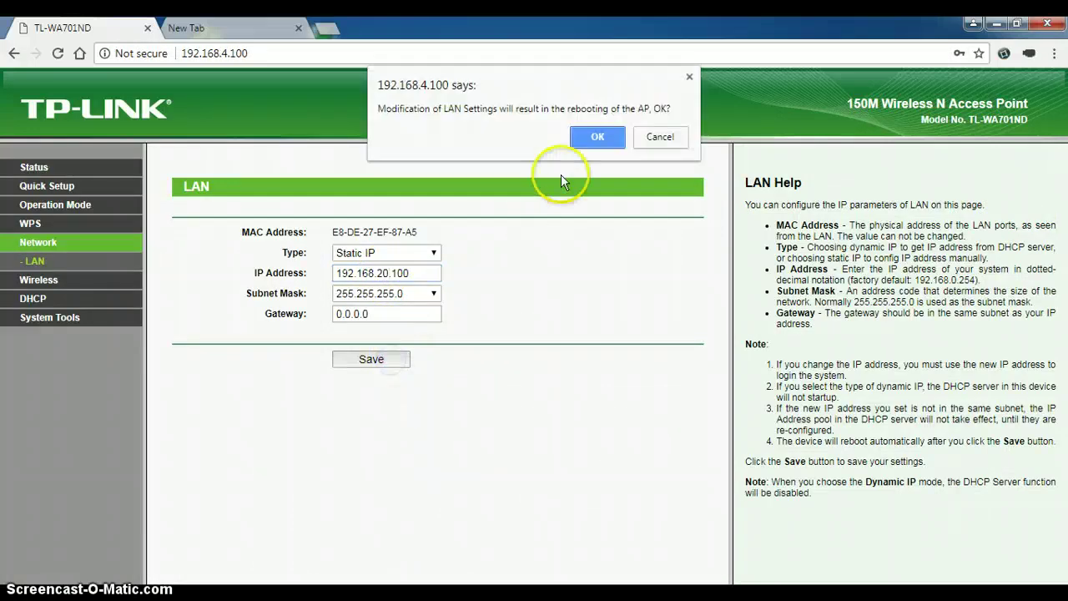
left_click(591, 138)
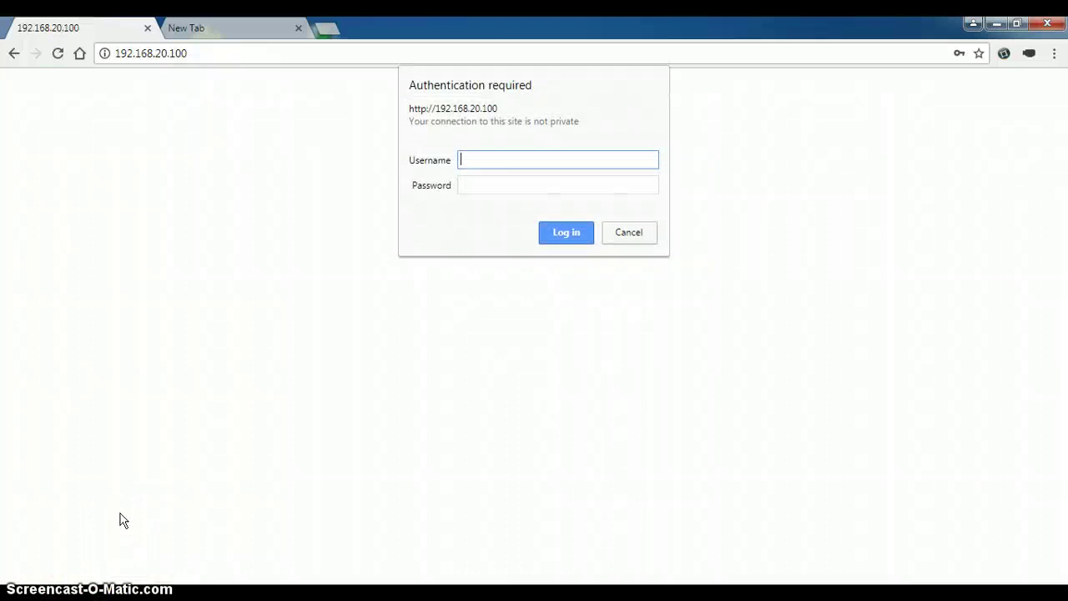
Step: Log in to the access point at 192.168.20.100 with the administrator credentials
key("Tab")
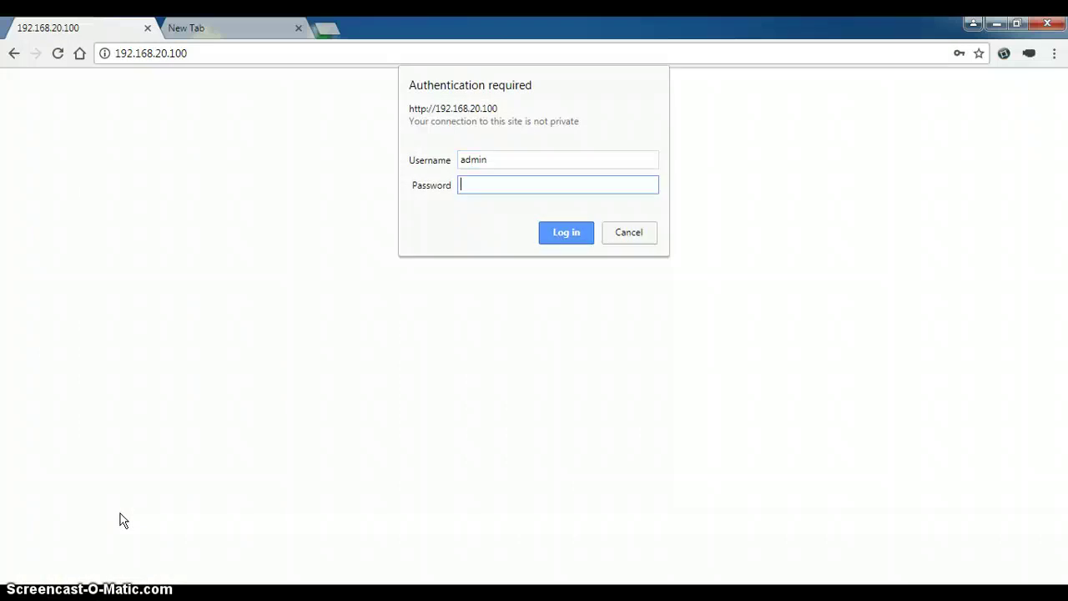
type("admin")
key("Return")
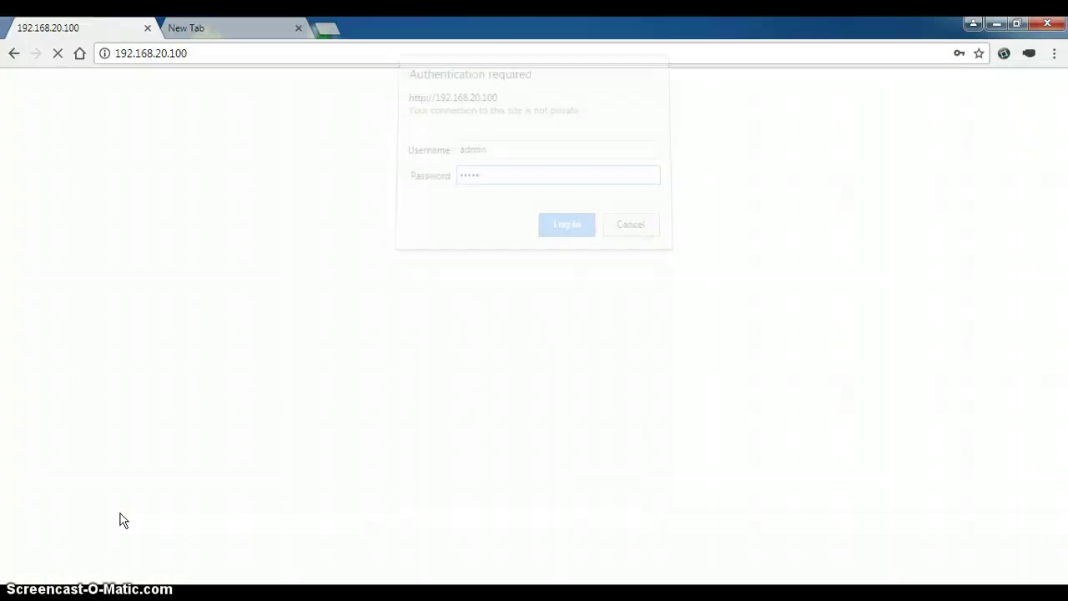
left_click(115, 332)
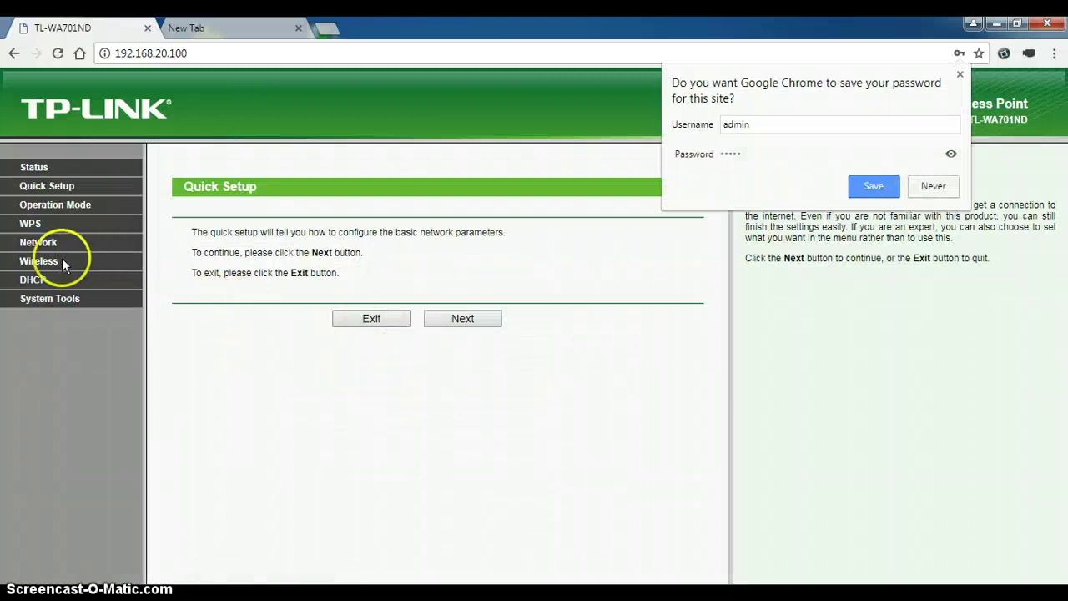
Step: Replace SSID TP-LINK_EF87A5 with a new network name, set region to Indonesia, and save
left_click(46, 260)
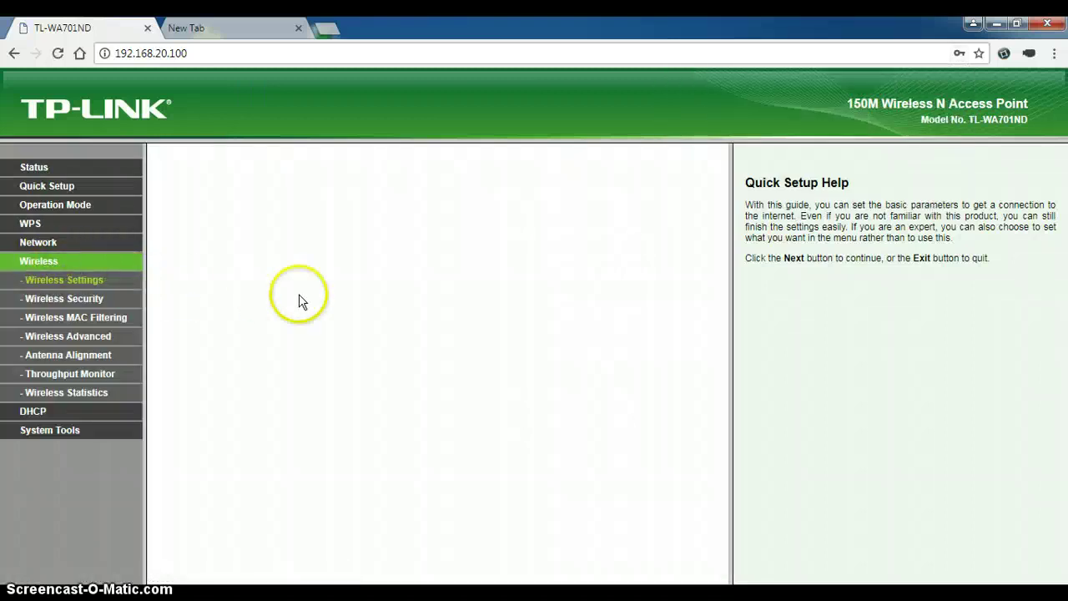
left_click(438, 233)
left_click_drag(273, 249, 168, 255)
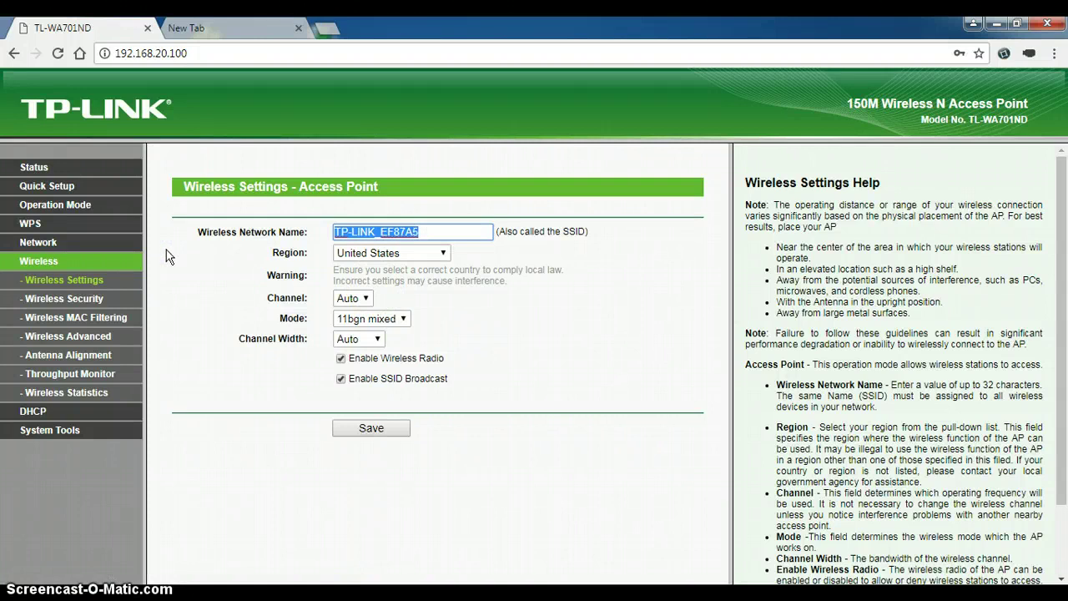
type("agus@sekolah")
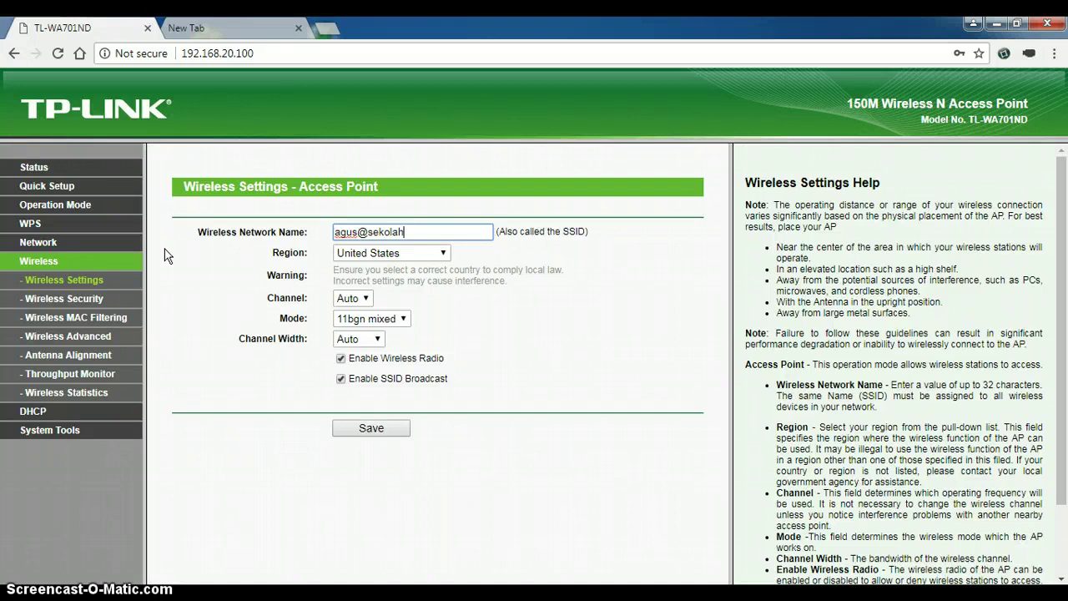
left_click(409, 252)
key("i")
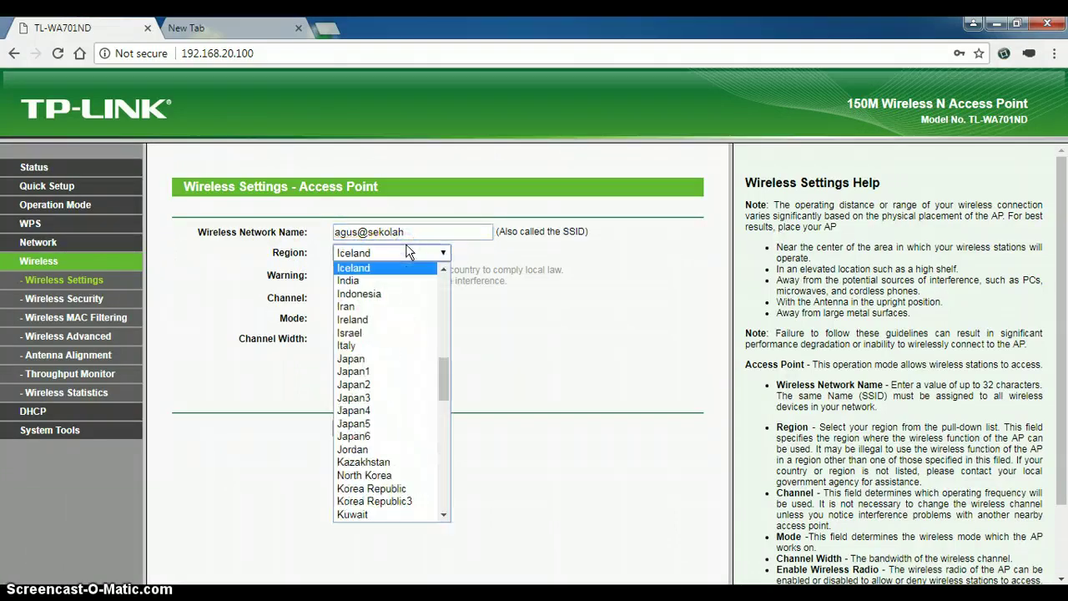
left_click(430, 268)
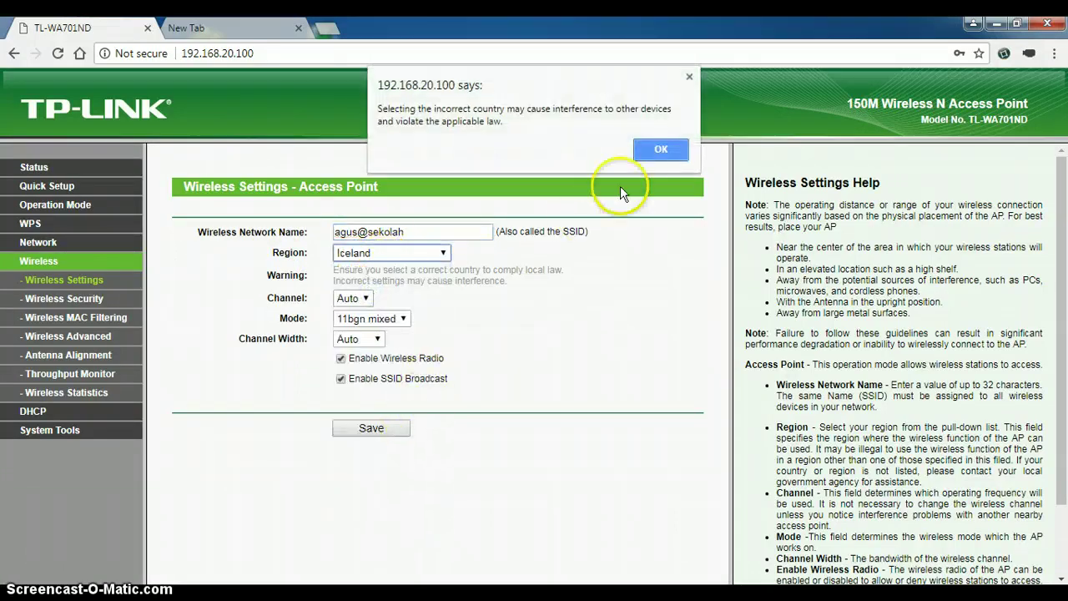
left_click(661, 149)
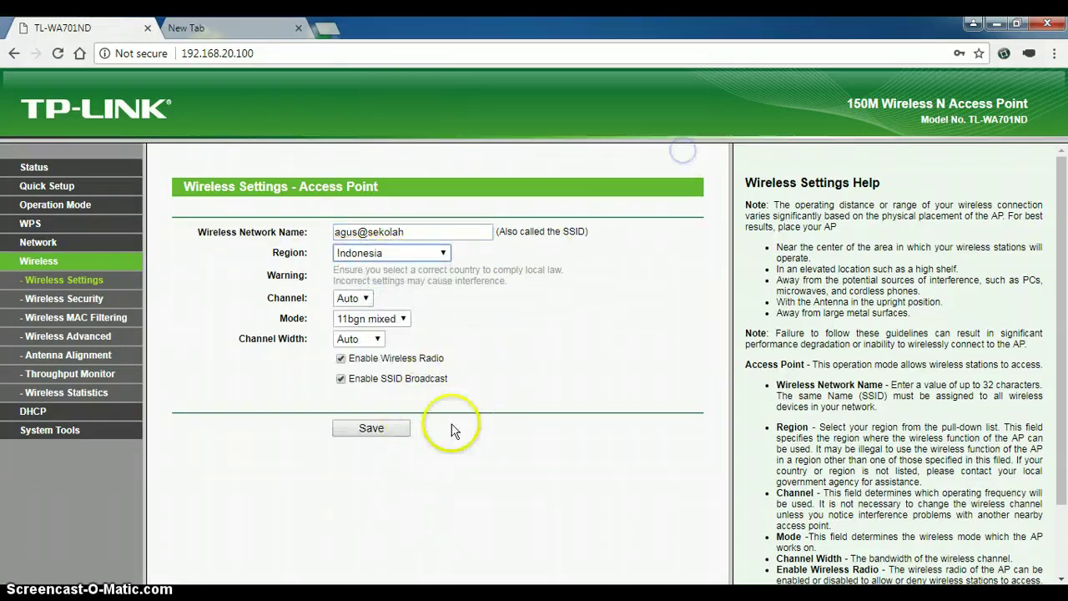
left_click(397, 434)
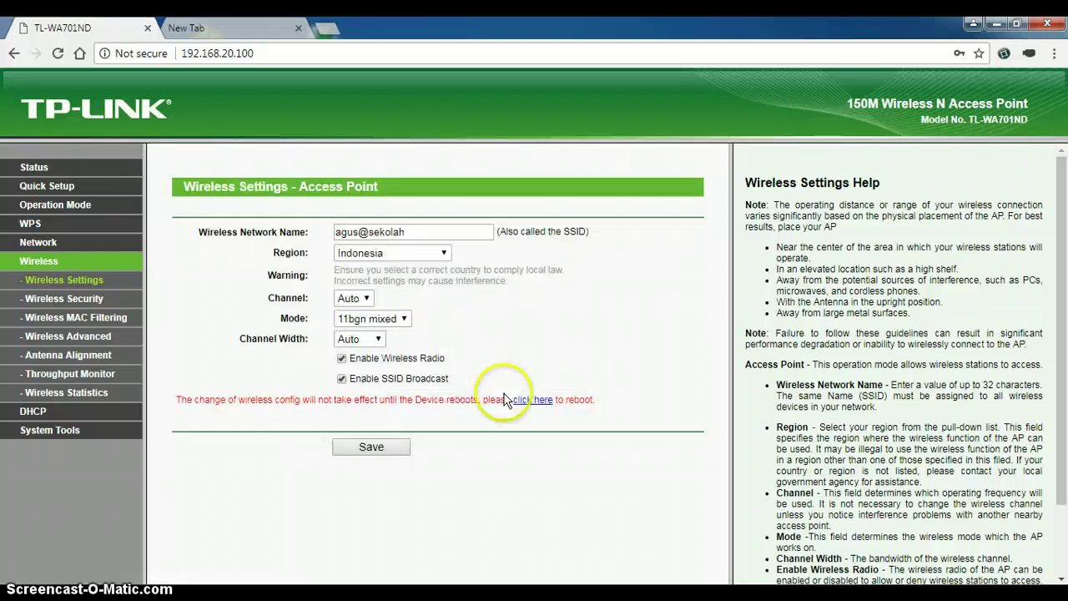
Step: Reboot the access point to apply the new wireless settings
left_click(529, 404)
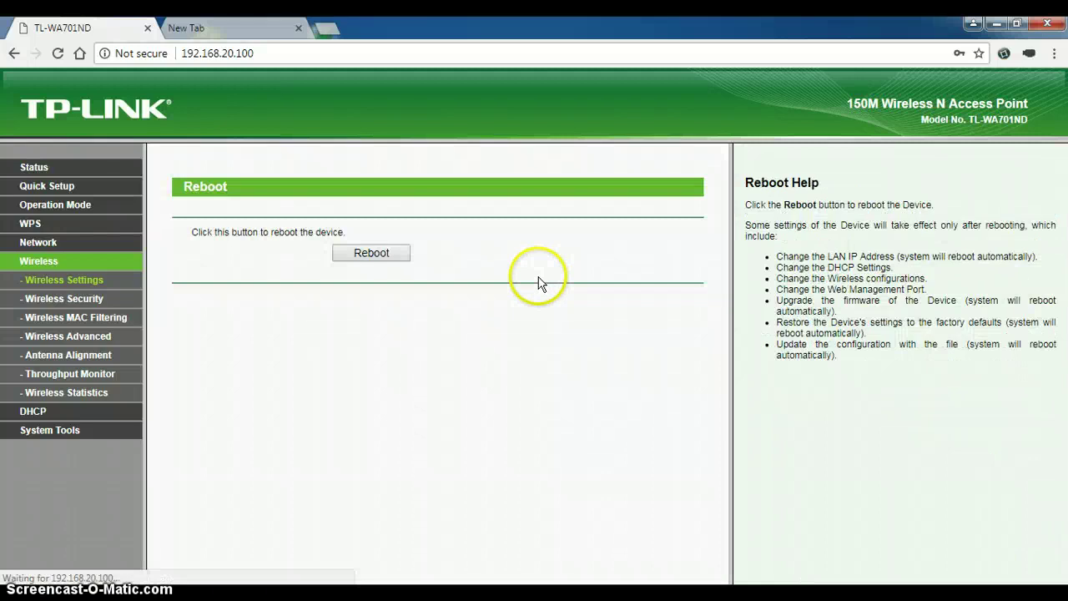
left_click(399, 256)
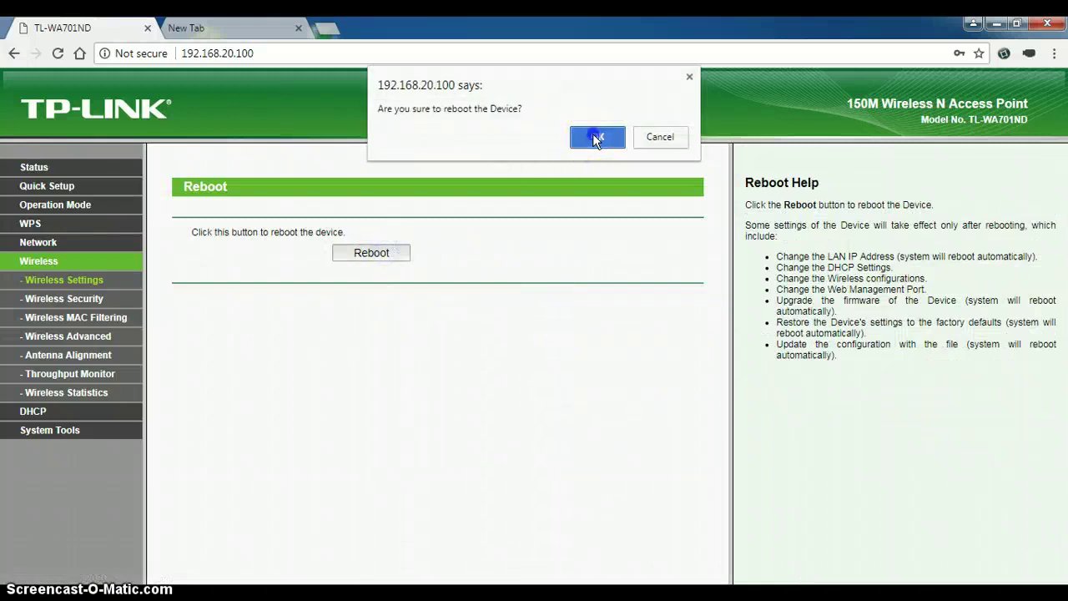
left_click(593, 134)
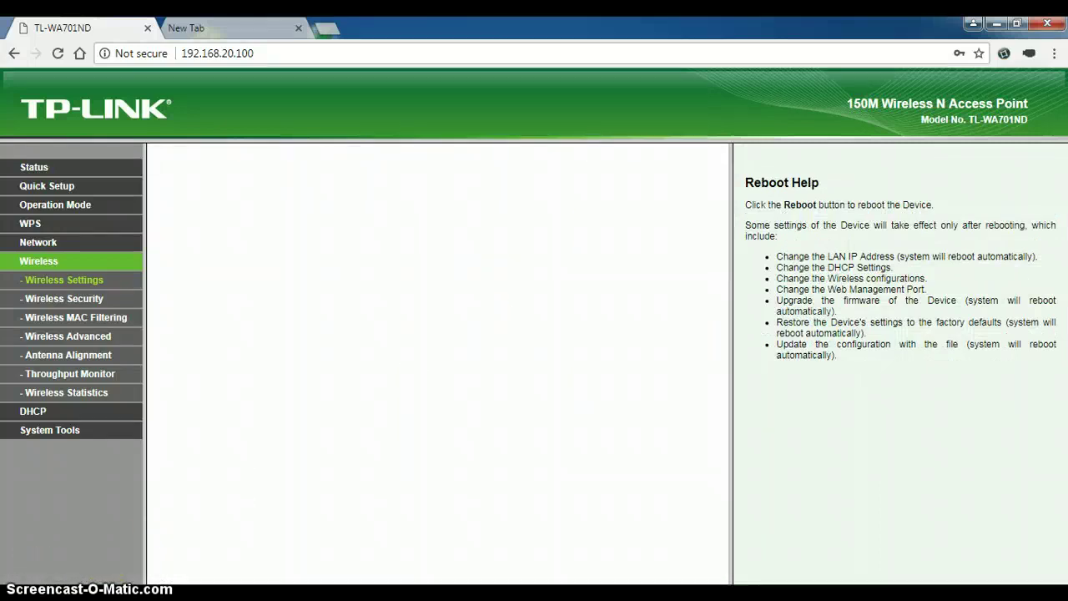